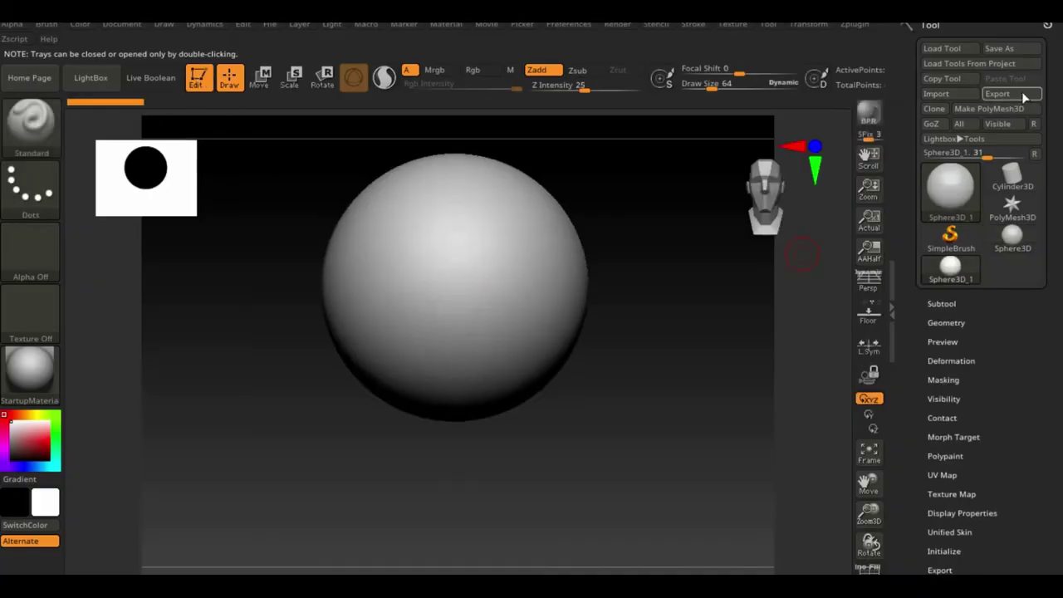
- Pull the sphere into a teardrop shape with the Move brush
left_click(31, 125)
key("m")
key("v")
key("space")
mouse_move(498, 299)
left_mouse_down()
mouse_move(605, 433)
mouse_move(703, 490)
mouse_move(605, 397)
mouse_move(421, 427)
left_mouse_up()
- Reposition and inspect the head with wireframe on, and enable KeepGroups for remeshing
left_click(259, 77)
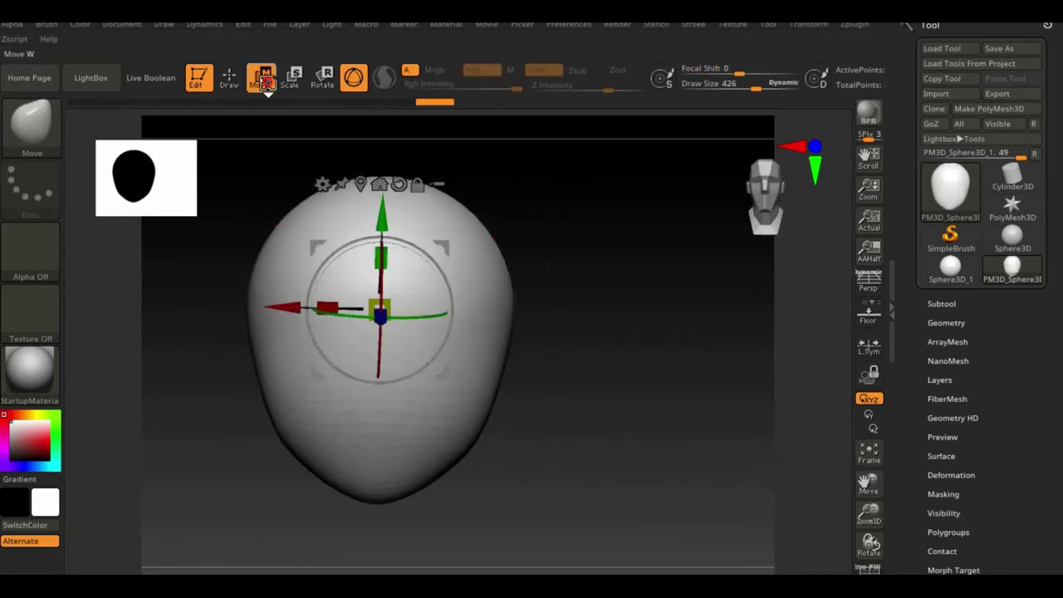
left_click_drag(868, 482, 986, 506)
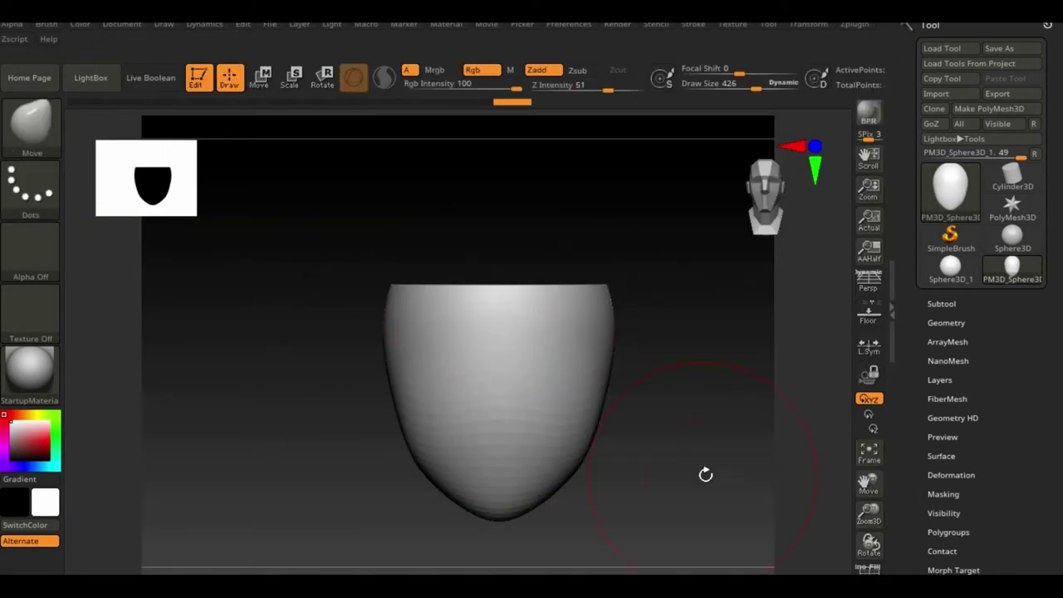
key("shift+f")
left_click_drag(689, 380, 835, 158)
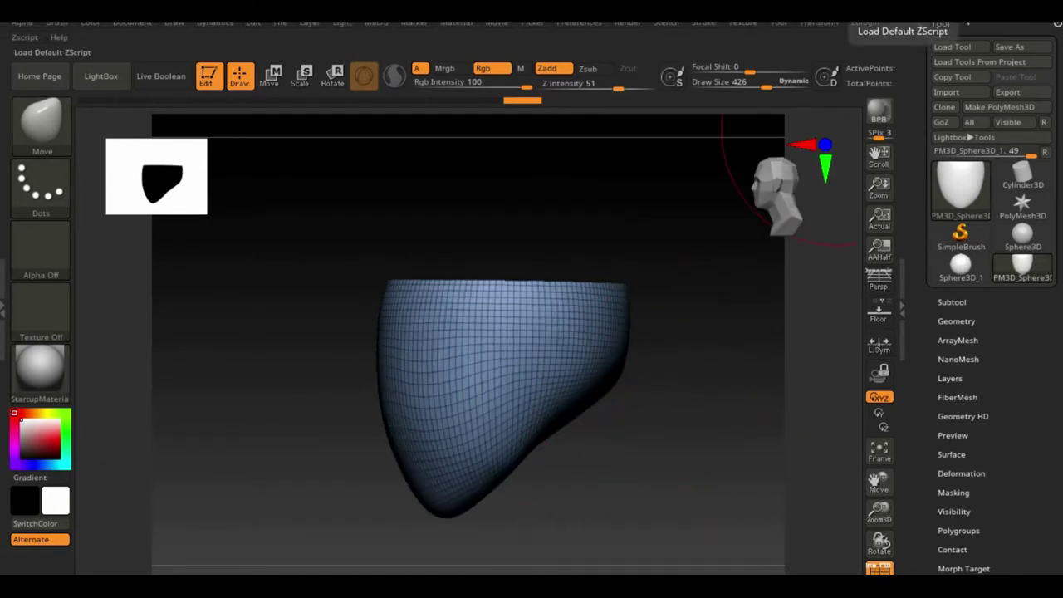
left_click_drag(691, 413, 673, 572)
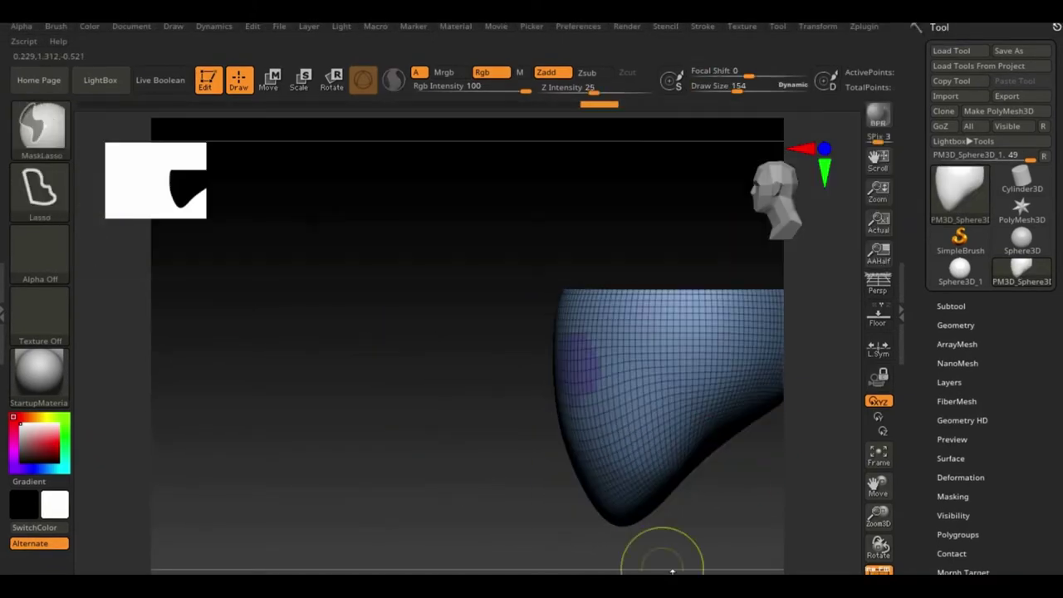
left_click(956, 325)
- Undo the first remesh, group the masked lower face, and rerun ZRemesher at Half for coarser topology
scroll(997, 416, "down", 5)
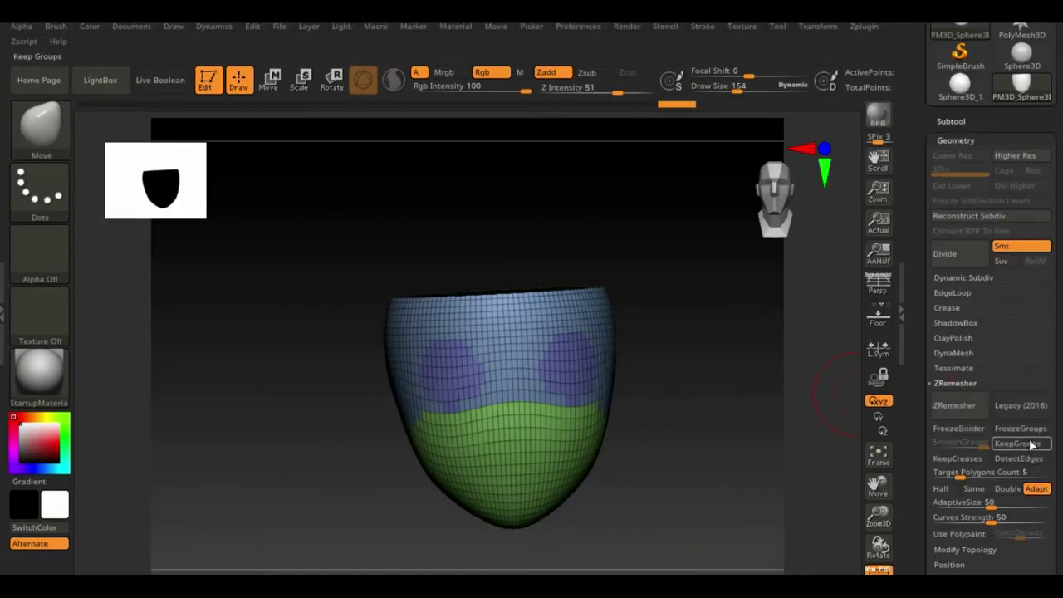
left_click_drag(731, 472, 696, 433)
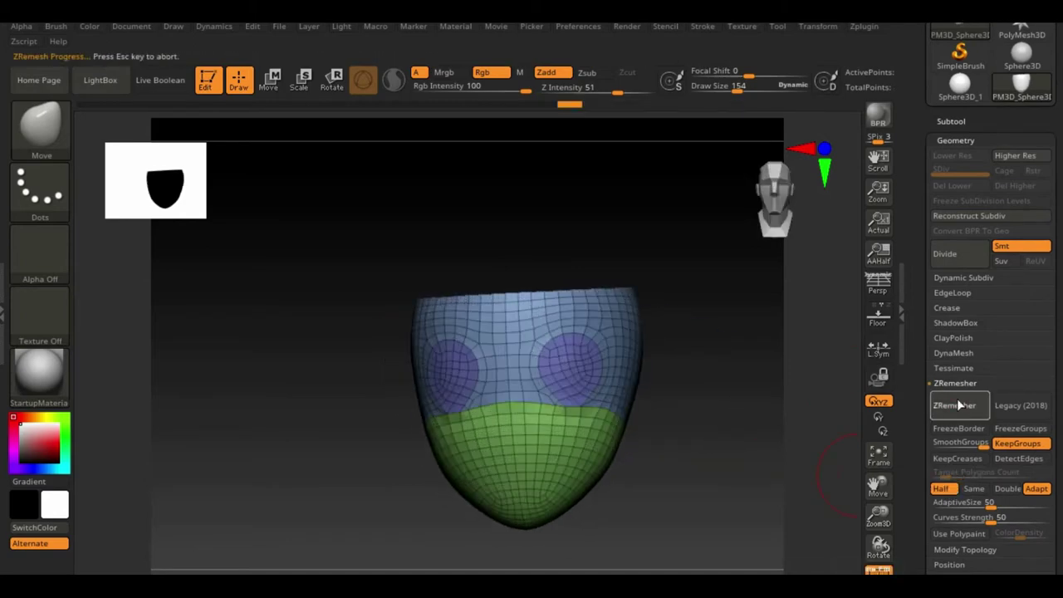
key("ctrl+z")
mouse_move(737, 427)
left_mouse_down()
mouse_move(712, 510)
mouse_move(449, 492)
left_mouse_up()
key("ctrl+w")
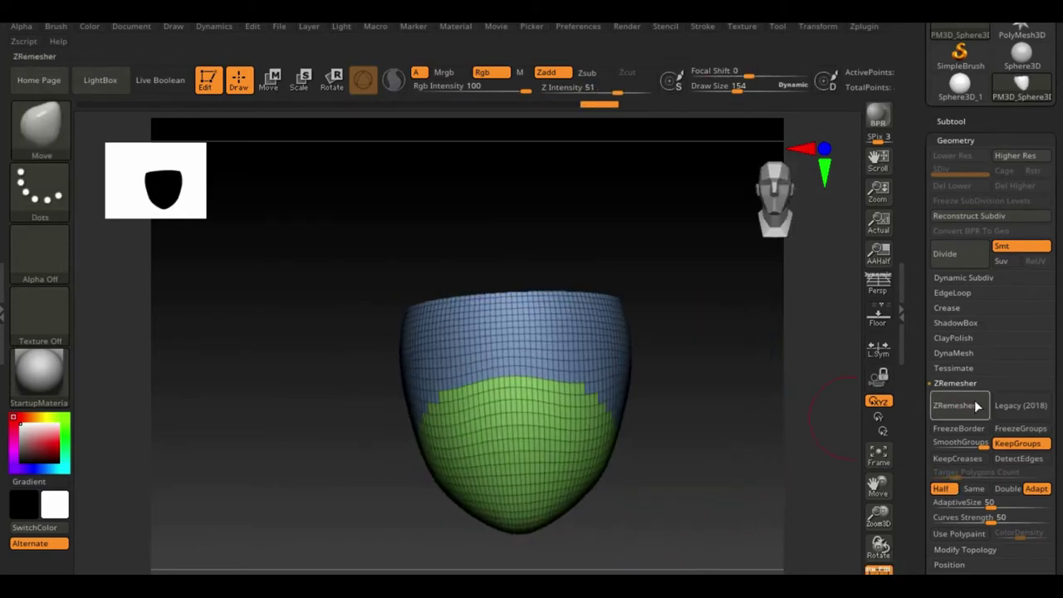
left_click(942, 489)
left_click(954, 405)
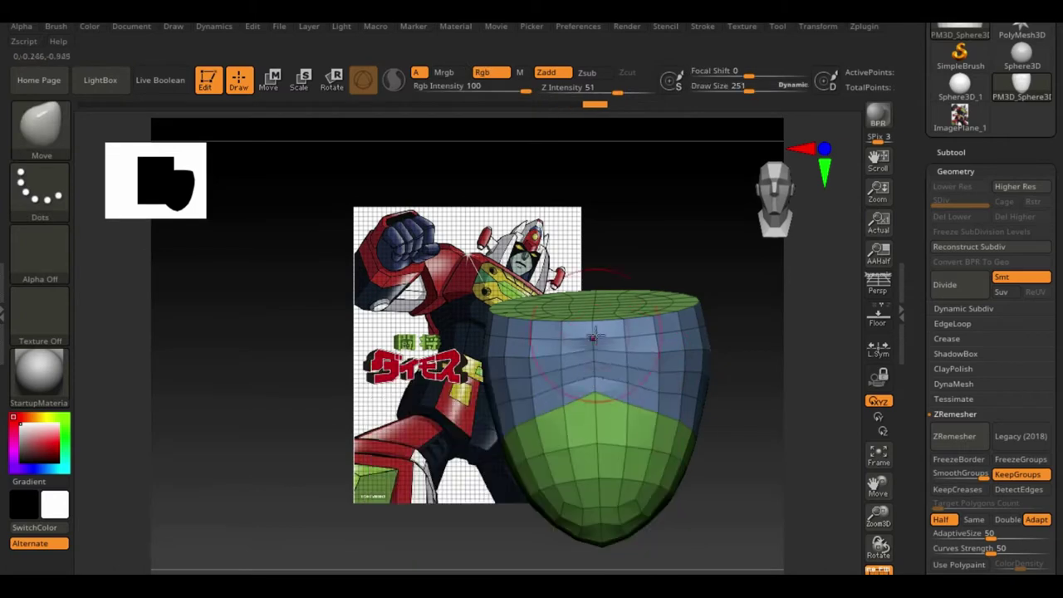
- Shrink the brush to 103 and set ZModeler to act on Polygroup Islands
key("bracketleft")
key("bracketleft")
key("bracketleft")
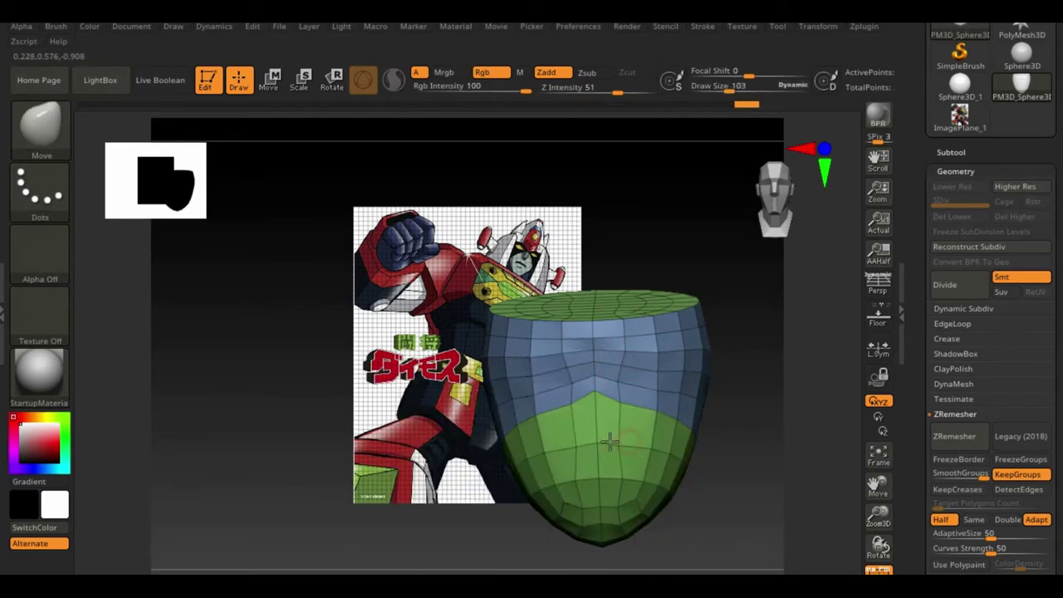
left_click_drag(693, 397, 522, 455)
key("b")
key("z")
key("m")
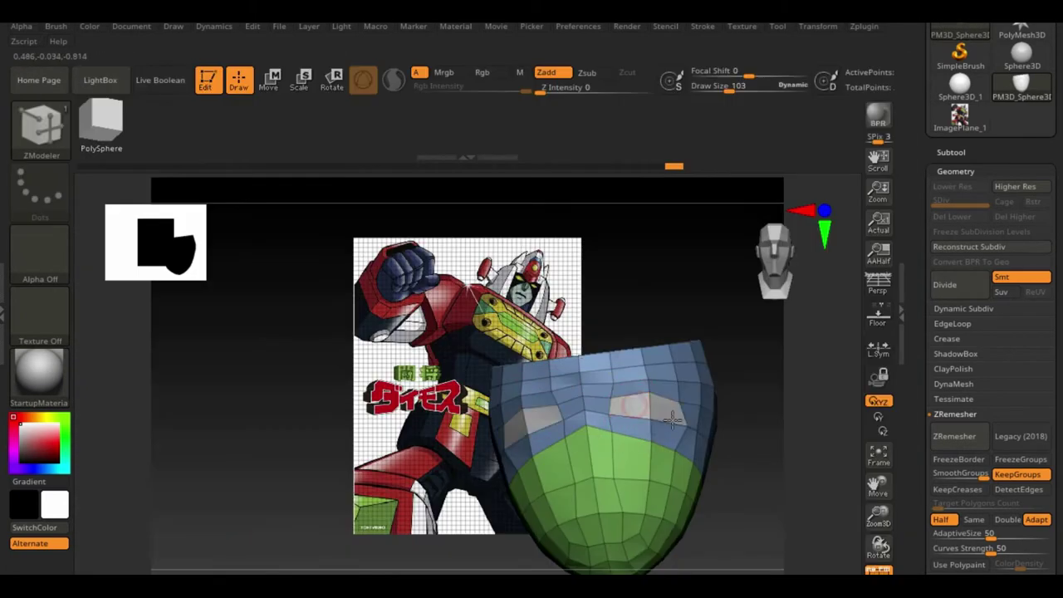
key("space")
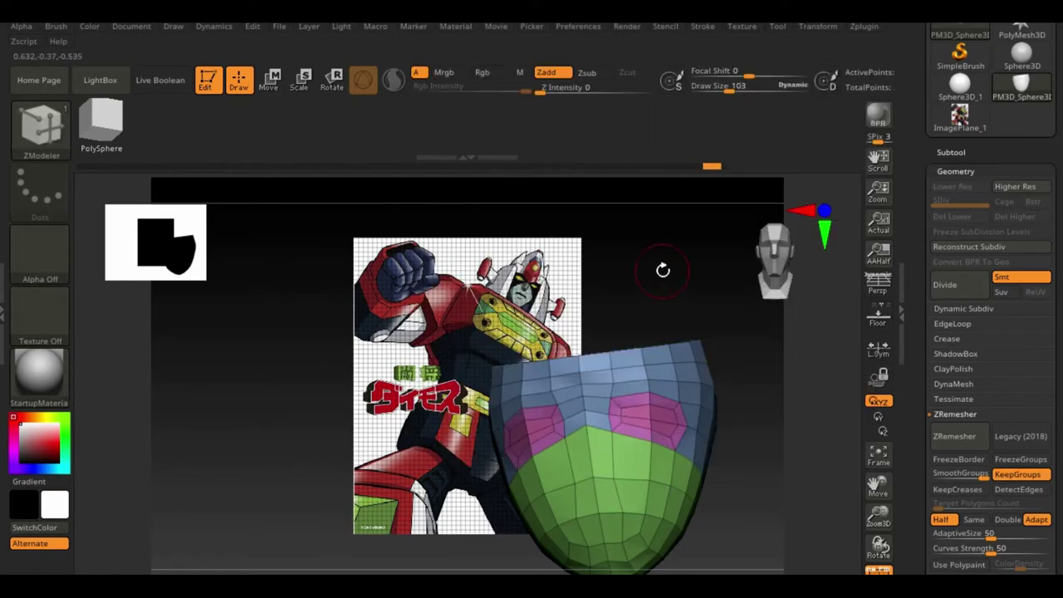
left_click_drag(663, 270, 600, 135)
key("space")
left_click(773, 319)
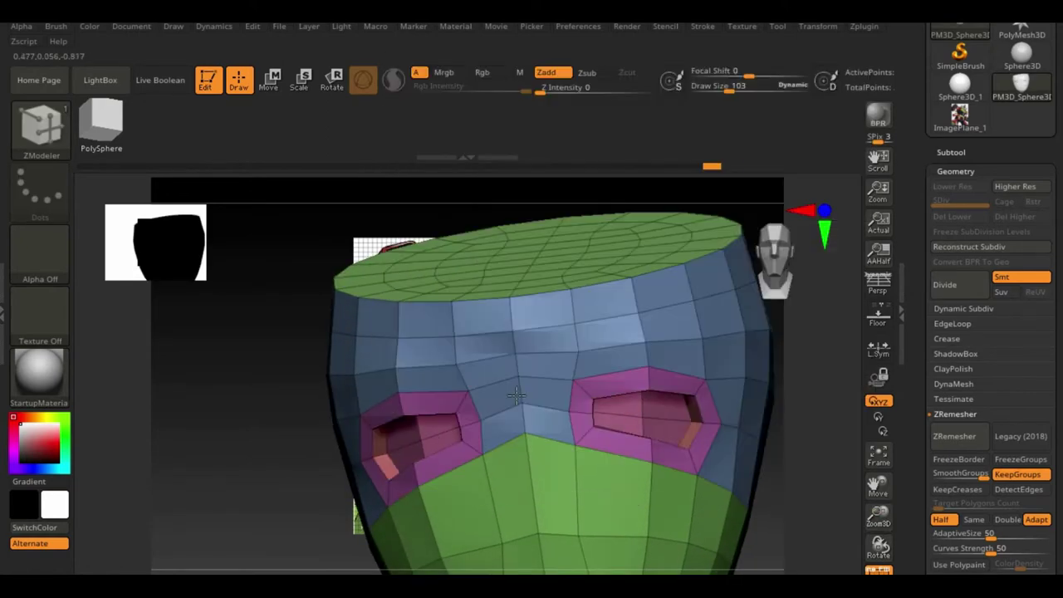
- Toggle between the Move and ZModeler brushes while orbiting around the head
key("b")
key("m")
key("v")
key("space")
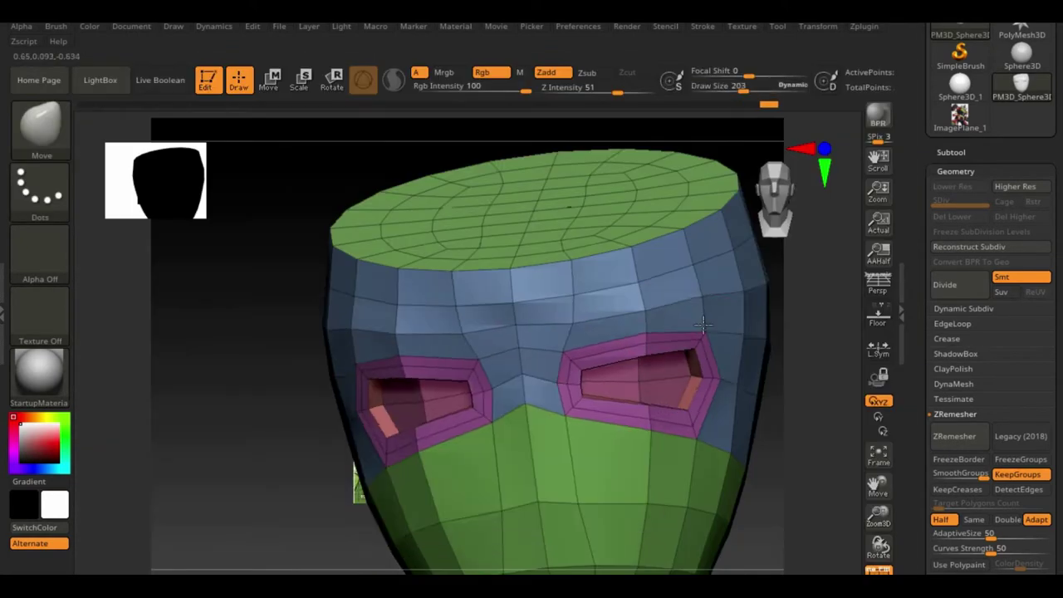
mouse_move(647, 413)
right_mouse_down()
mouse_move(261, 439)
mouse_move(574, 404)
right_mouse_up()
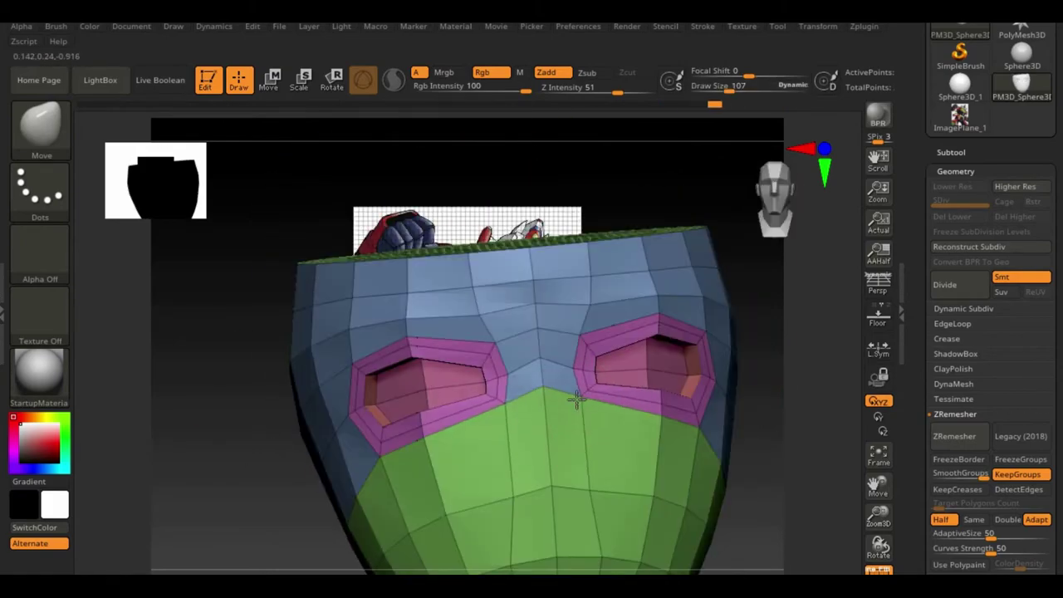
key("b")
key("z")
key("m")
mouse_move(822, 462)
right_mouse_down()
mouse_move(809, 451)
mouse_move(487, 416)
mouse_move(724, 513)
mouse_move(684, 463)
mouse_move(712, 427)
mouse_move(548, 368)
right_mouse_up()
- Extrude the eye polygroup islands with ZModeler to form the eye sockets
key("b")
key("m")
key("v")
key("b")
key("z")
key("m")
key("space")
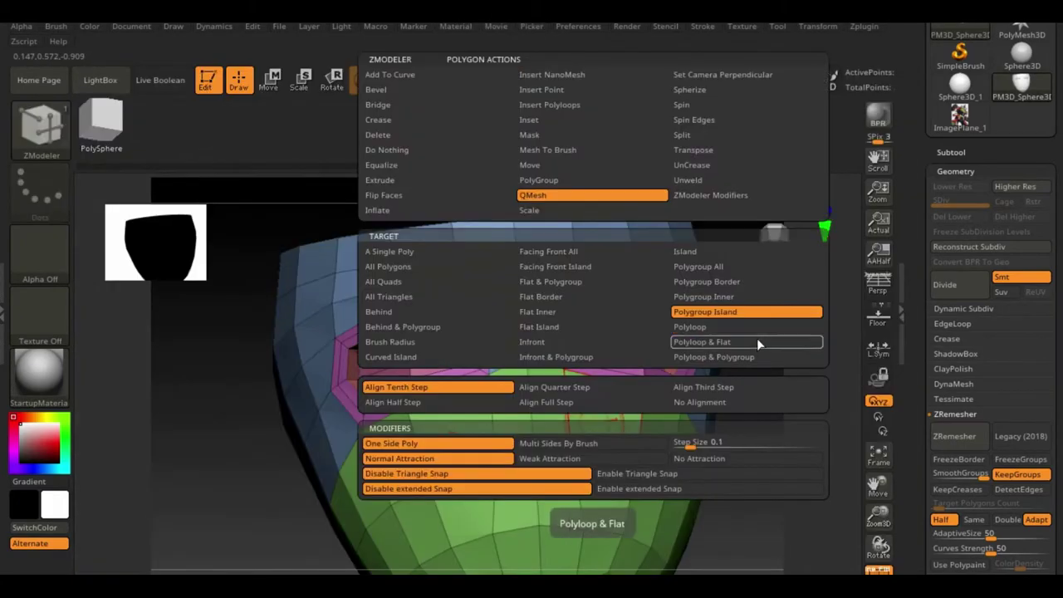
left_click(757, 338)
left_click(592, 429)
mouse_move(591, 429)
right_mouse_down()
mouse_move(721, 516)
mouse_move(755, 456)
mouse_move(476, 331)
mouse_move(656, 464)
right_mouse_up()
- Mask everything except the nose strip and move it outward with the gizmo
key("b")
key("z")
key("m")
mouse_move(513, 424)
right_mouse_down()
mouse_move(693, 423)
mouse_move(475, 399)
mouse_move(826, 446)
mouse_move(569, 406)
mouse_move(656, 424)
mouse_move(565, 424)
mouse_move(664, 423)
mouse_move(585, 432)
right_mouse_up()
key("w")
left_click(542, 408, "ctrl+shift")
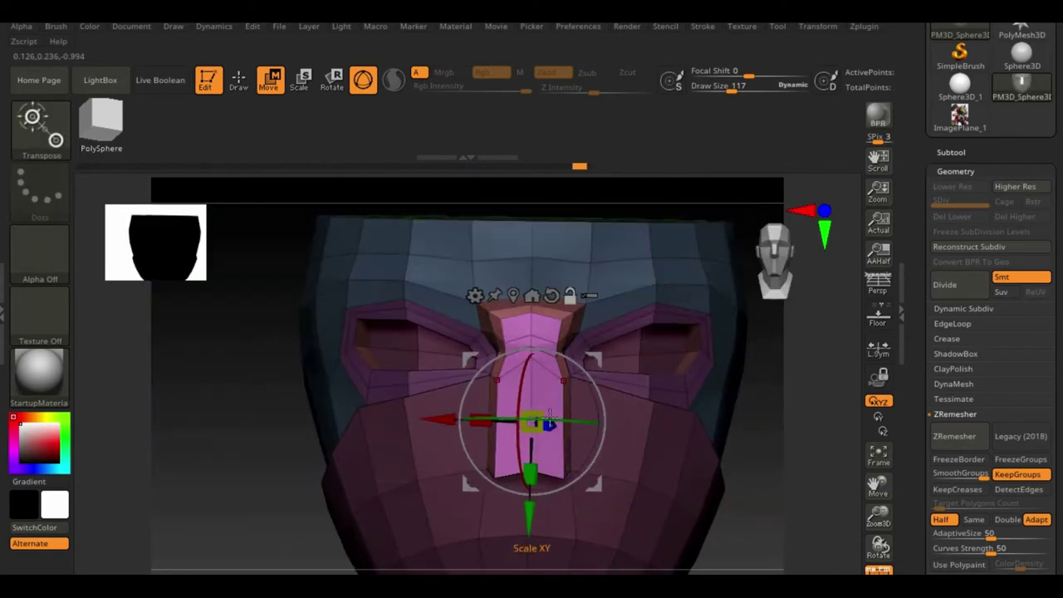
right_click_drag(366, 441, 598, 374)
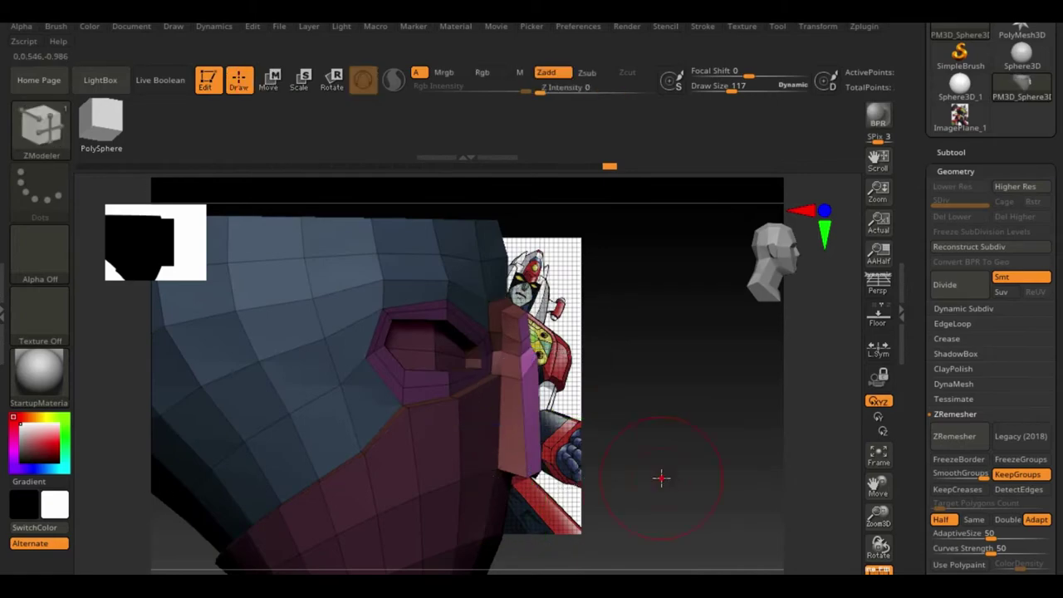
right_click_drag(662, 477, 465, 385)
key("b")
key("m")
key("v")
key("space")
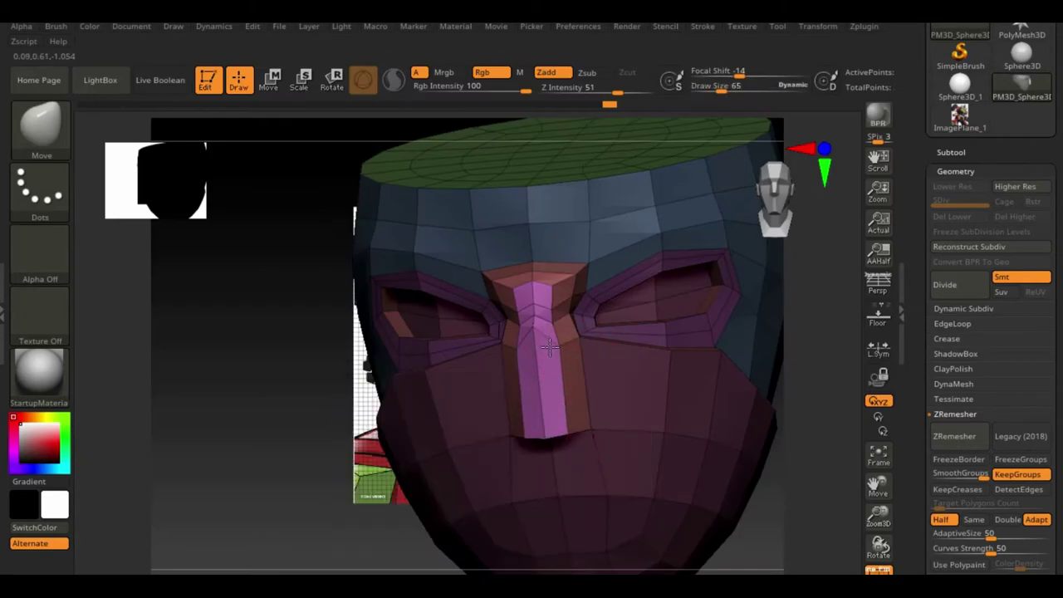
mouse_move(549, 348)
right_mouse_down()
mouse_move(185, 522)
mouse_move(264, 458)
mouse_move(565, 432)
mouse_move(465, 382)
right_mouse_up()
- Target the box's top face polygroup with a ZModeler polygon action
key("b")
key("z")
key("m")
key("space")
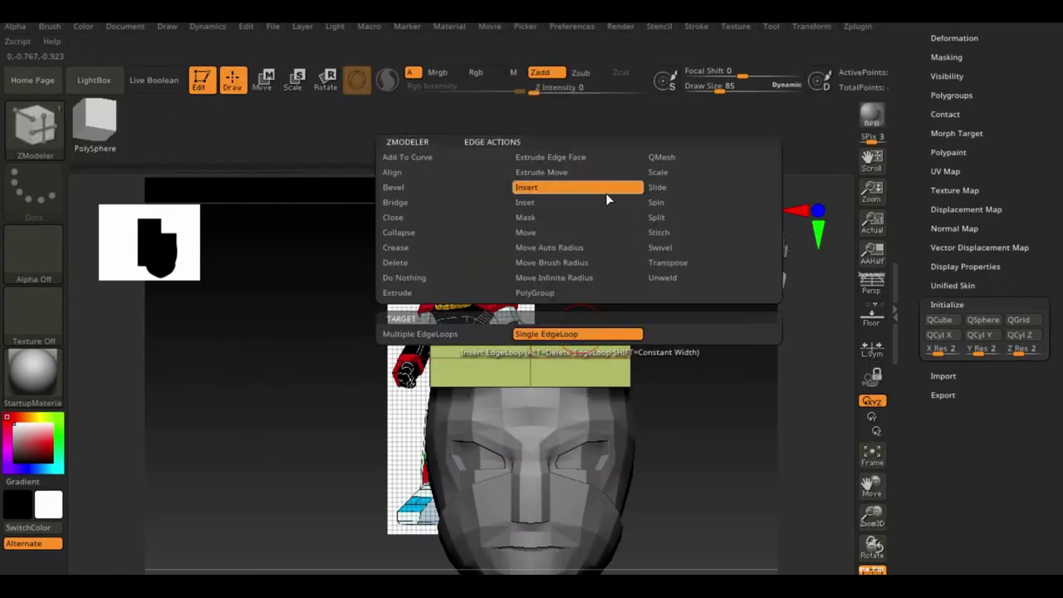
right_click_drag(719, 472, 617, 265)
key("space")
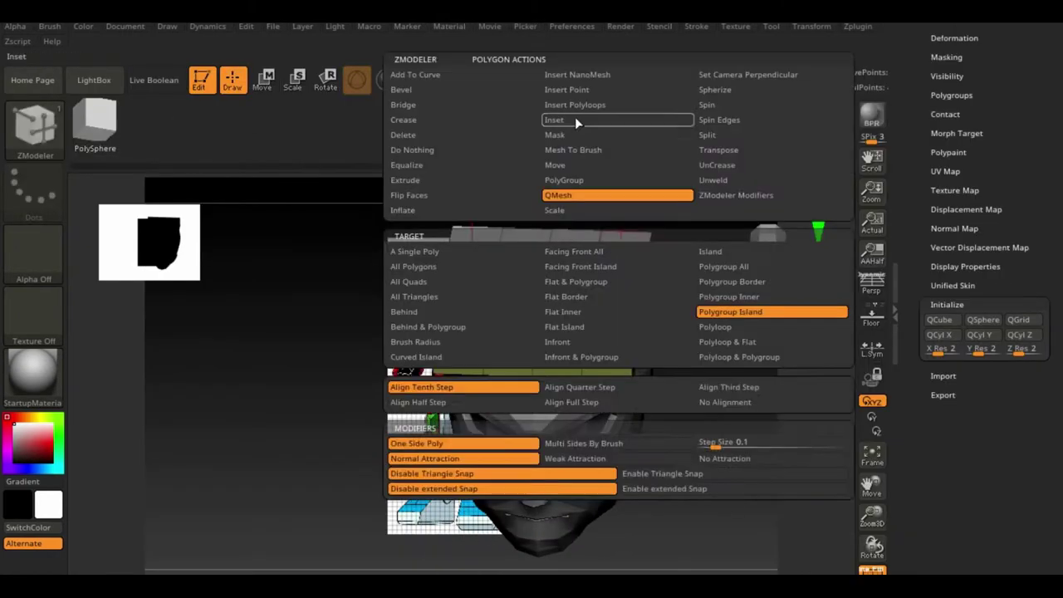
left_click(575, 133)
left_click(781, 308)
- Move the top group with the gizmo and check the box from front and three-quarter views
key("space")
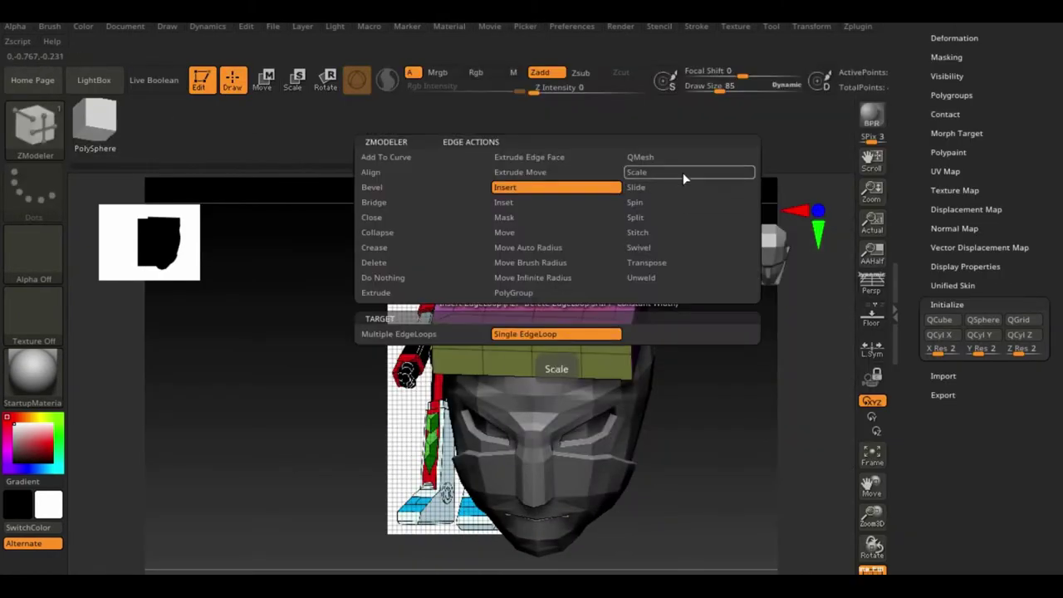
left_click(663, 262)
left_click_drag(274, 425, 340, 424)
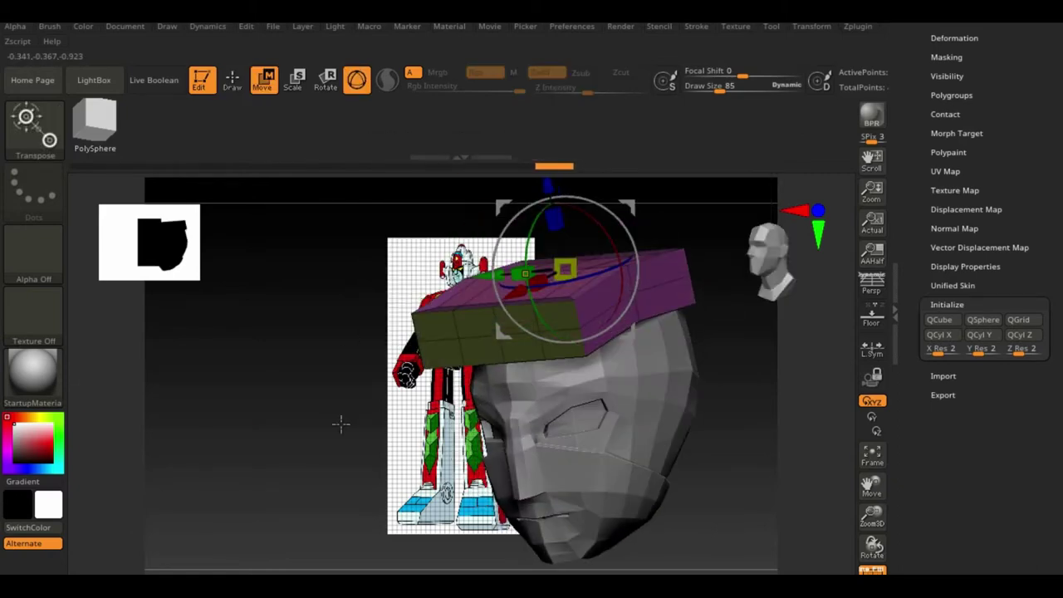
left_click_drag(582, 178, 290, 475)
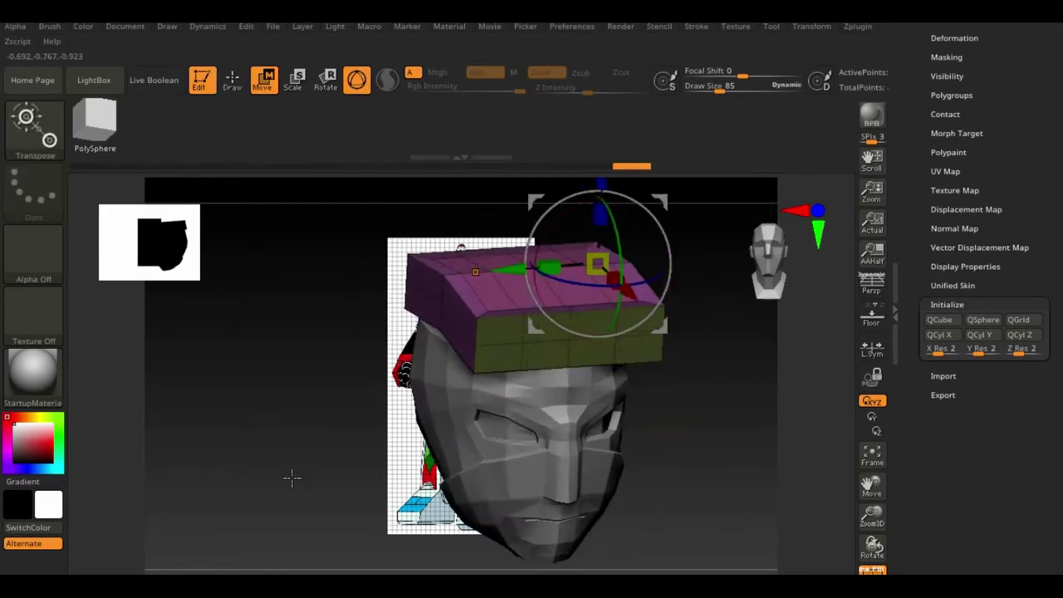
mouse_move(625, 280)
left_mouse_down()
mouse_move(649, 268)
mouse_move(689, 413)
mouse_move(784, 498)
mouse_move(800, 397)
mouse_move(792, 470)
left_mouse_up()
- Extrude the top face upward, regroup it, and taper it into a peak
key("q")
key("space")
left_click_drag(565, 391, 572, 230)
key("space")
left_click(722, 266)
key("w")
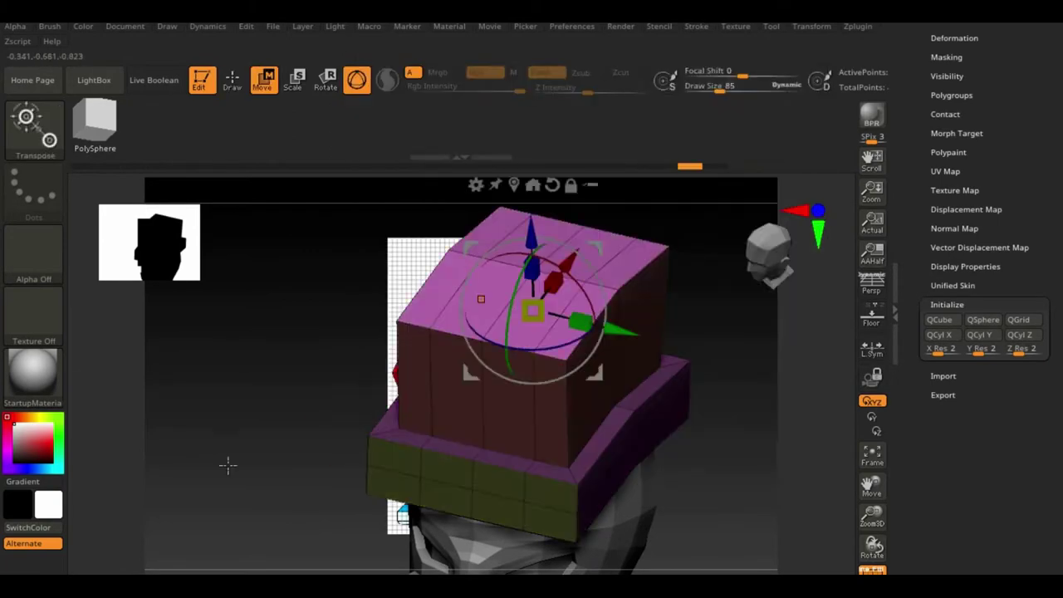
mouse_move(228, 465)
left_mouse_down("shift")
mouse_move(536, 262)
mouse_move(452, 314)
left_mouse_up("shift")
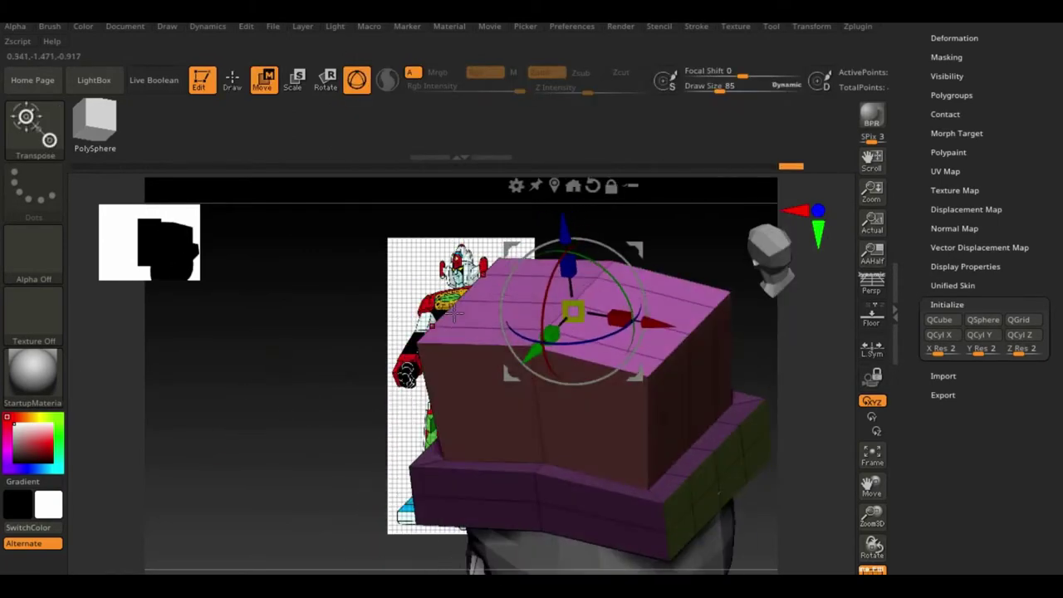
mouse_move(541, 217)
left_mouse_down()
mouse_move(368, 352)
mouse_move(847, 509)
left_mouse_up()
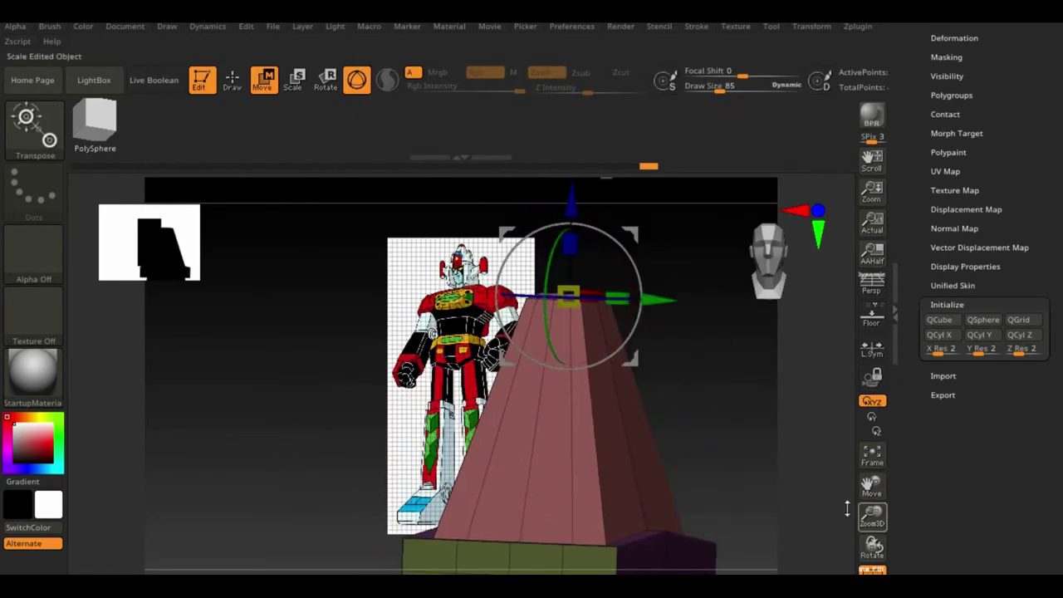
- Return to mesh modelling and inspect the helmet from front, side and three-quarter views
left_click(234, 81)
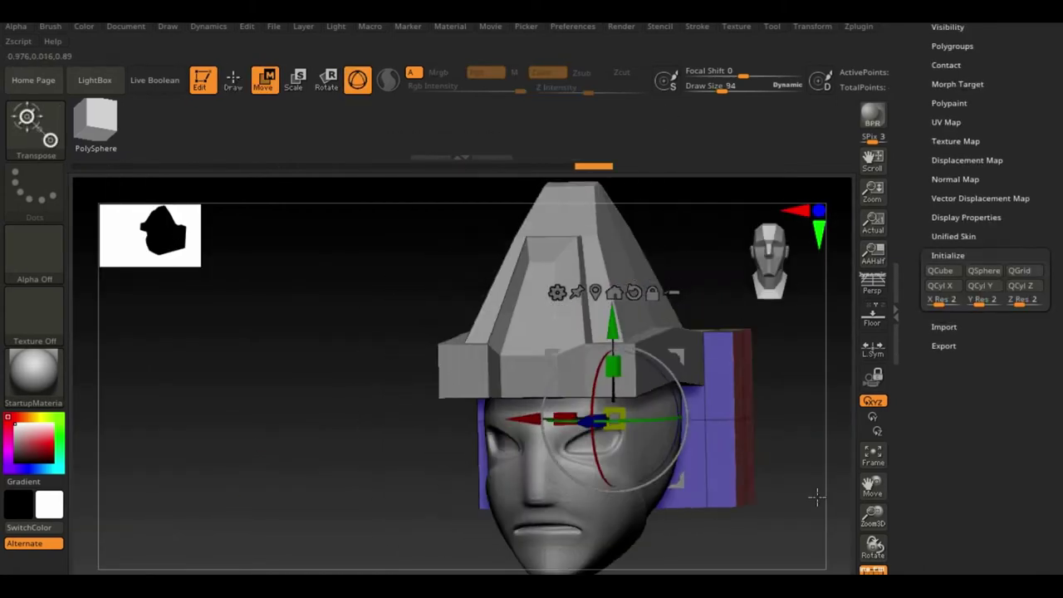
left_click_drag(116, 564, 142, 565, "shift")
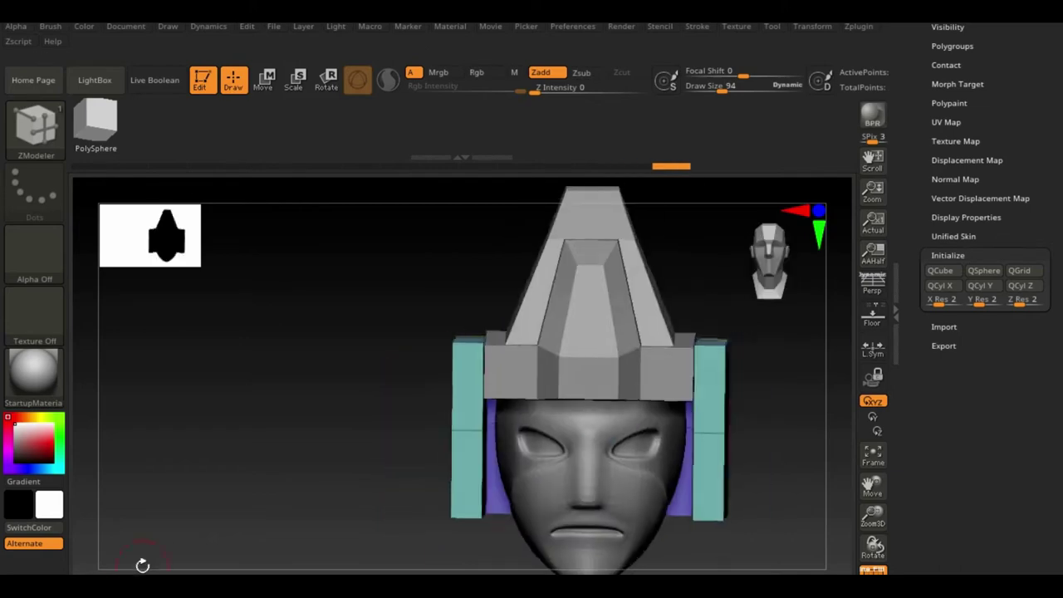
left_click_drag(819, 527, 743, 508)
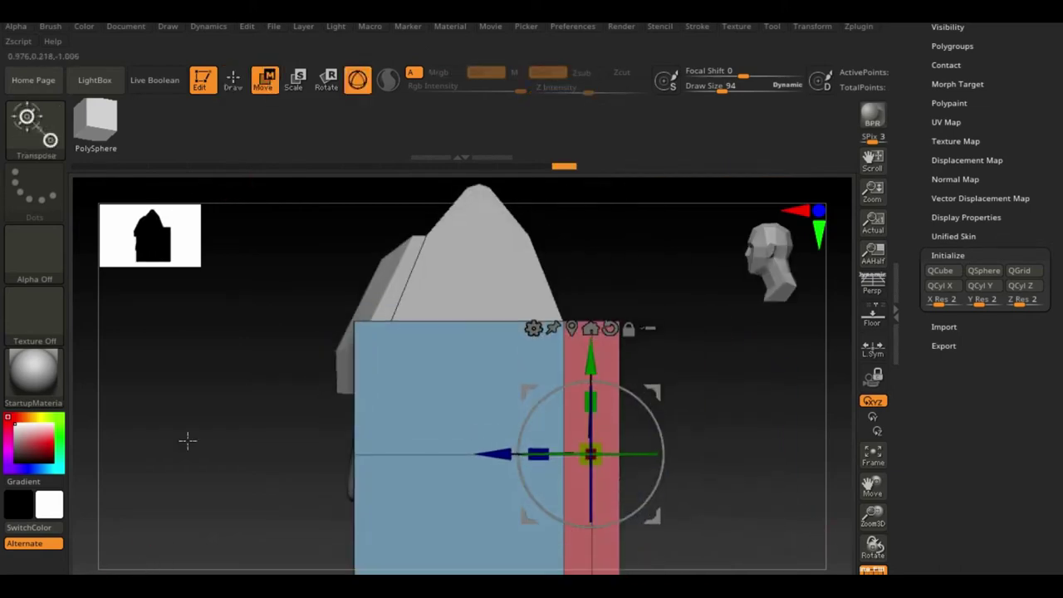
left_click_drag(188, 441, 547, 455, "shift")
left_click_drag(855, 472, 798, 472)
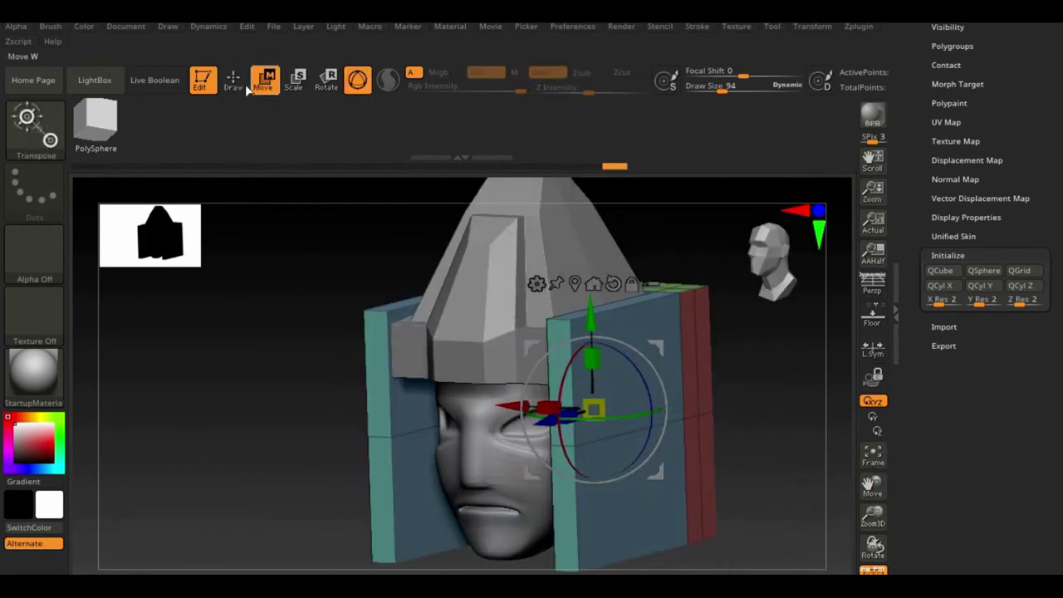
- Insert a vertical edge loop on the helmet's side panel
key("b")
key("z")
key("m")
key("space")
left_click(644, 206)
left_click(617, 326)
mouse_move(245, 458)
left_mouse_down()
mouse_move(232, 439)
mouse_move(238, 458)
mouse_move(645, 351)
left_mouse_up()
- Transpose the complete edge loop to stretch the side panel outward
key("space")
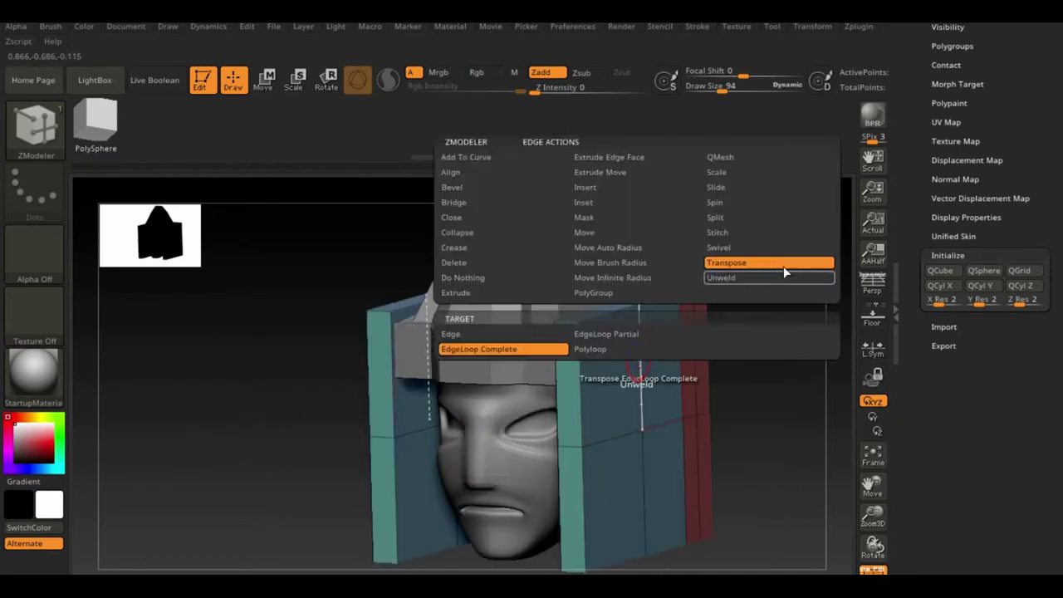
left_click(770, 263)
left_click(641, 391)
mouse_move(731, 432)
left_mouse_down()
mouse_move(681, 406)
mouse_move(629, 427)
mouse_move(764, 458)
mouse_move(595, 425)
mouse_move(598, 287)
left_mouse_up()
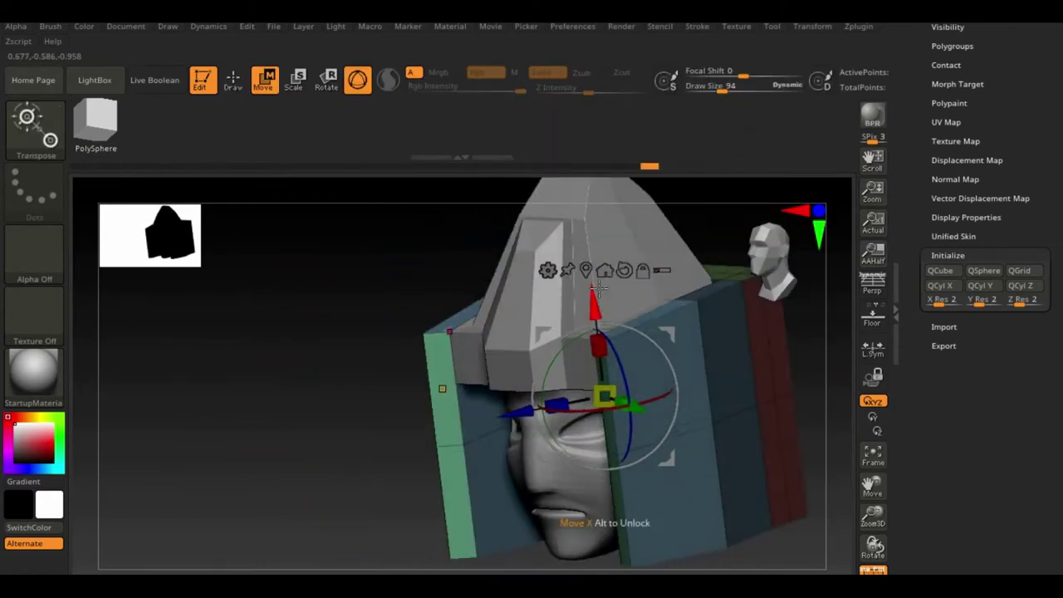
left_click_drag(600, 358, 601, 359)
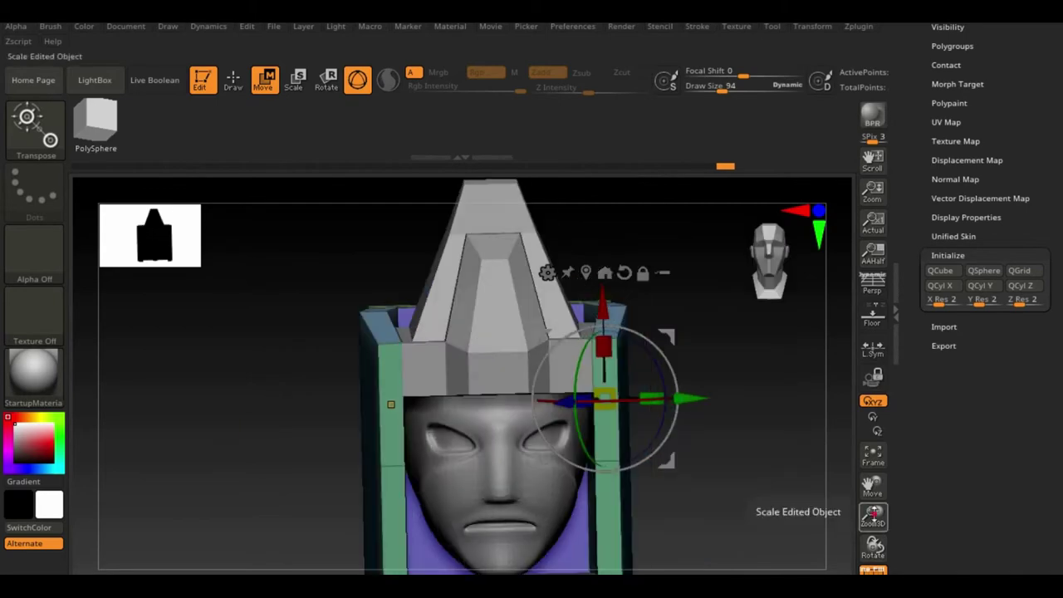
left_click_drag(707, 446, 712, 349)
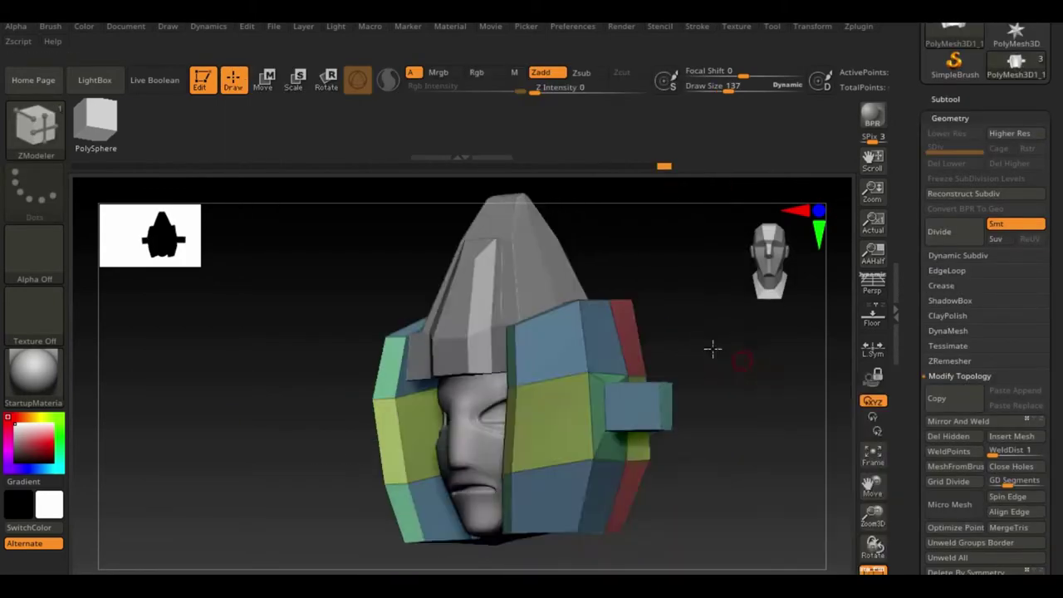
- Reduce the thruster cylinder to 20 sides with HDivide
key("w")
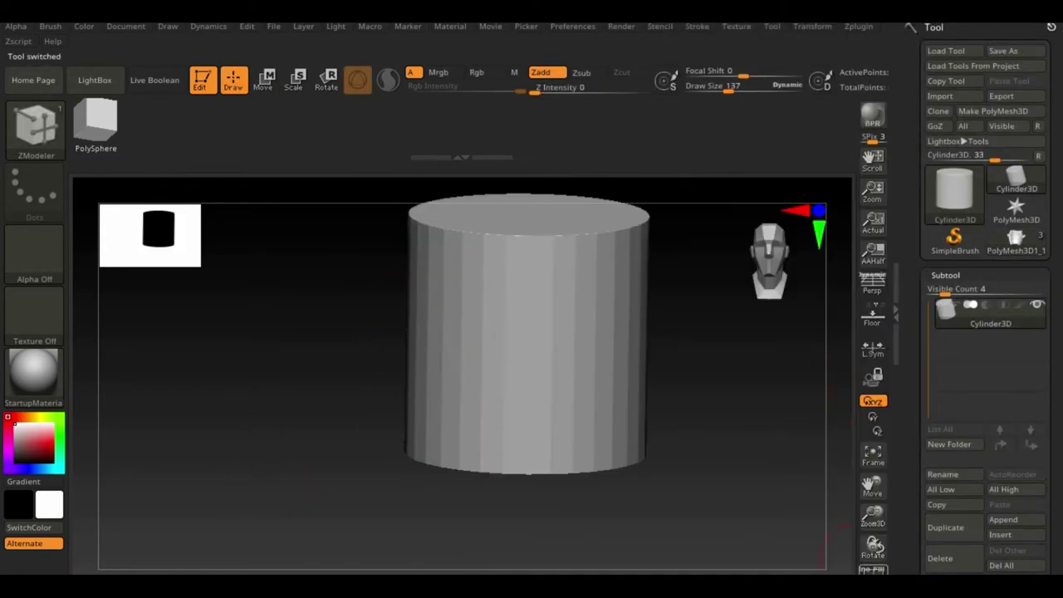
left_click_drag(968, 384, 951, 385)
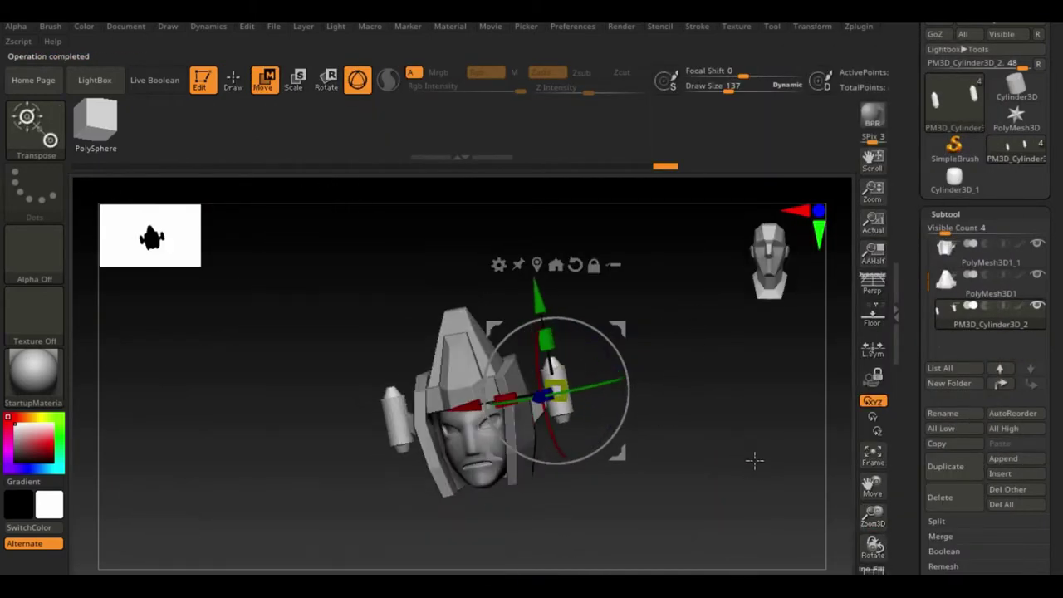
- Make the crest's front face its own teal polygroup
mouse_move(606, 278)
left_mouse_down("alt")
mouse_move(700, 511)
mouse_move(462, 378)
left_mouse_up("alt")
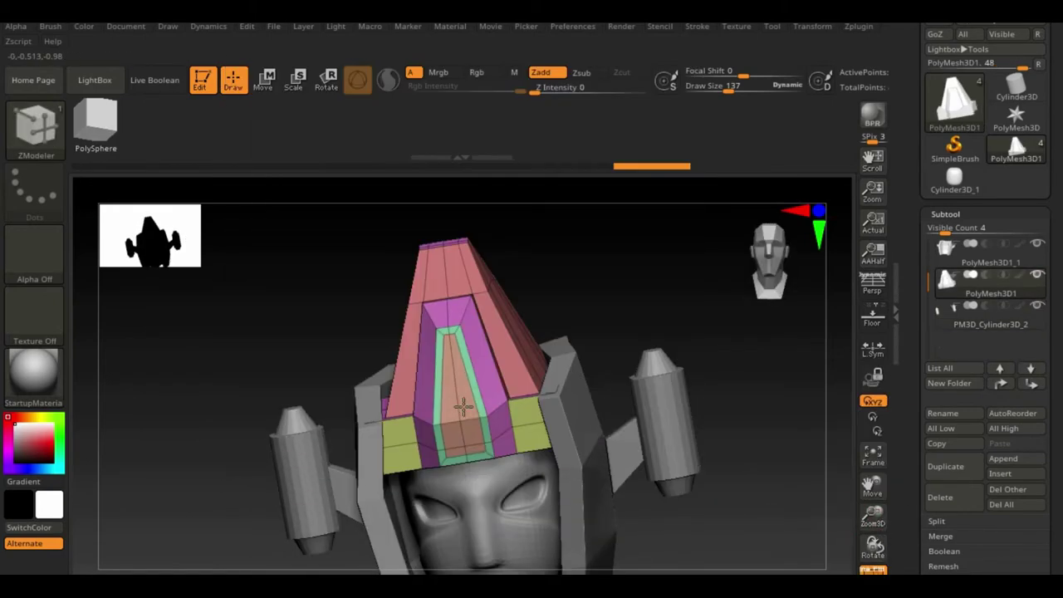
right_click_drag(463, 405, 449, 438)
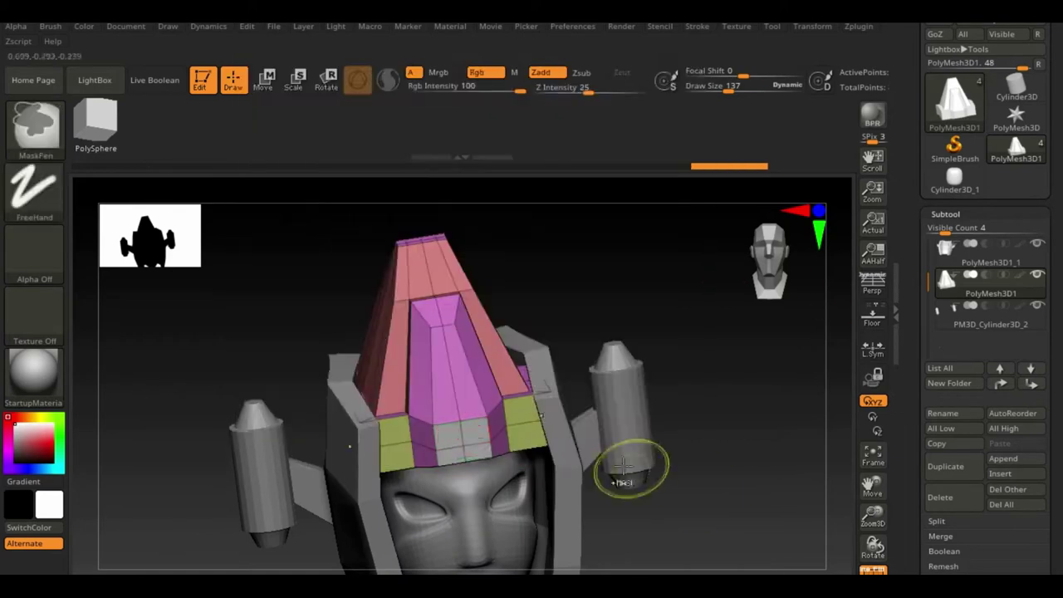
right_click(463, 439)
left_click(629, 323)
mouse_move(721, 512)
left_mouse_down()
mouse_move(582, 465)
mouse_move(474, 399)
left_mouse_up()
- Transpose the whole teal polygroup and move it down into a point in front view
right_click(473, 390)
left_click(461, 233)
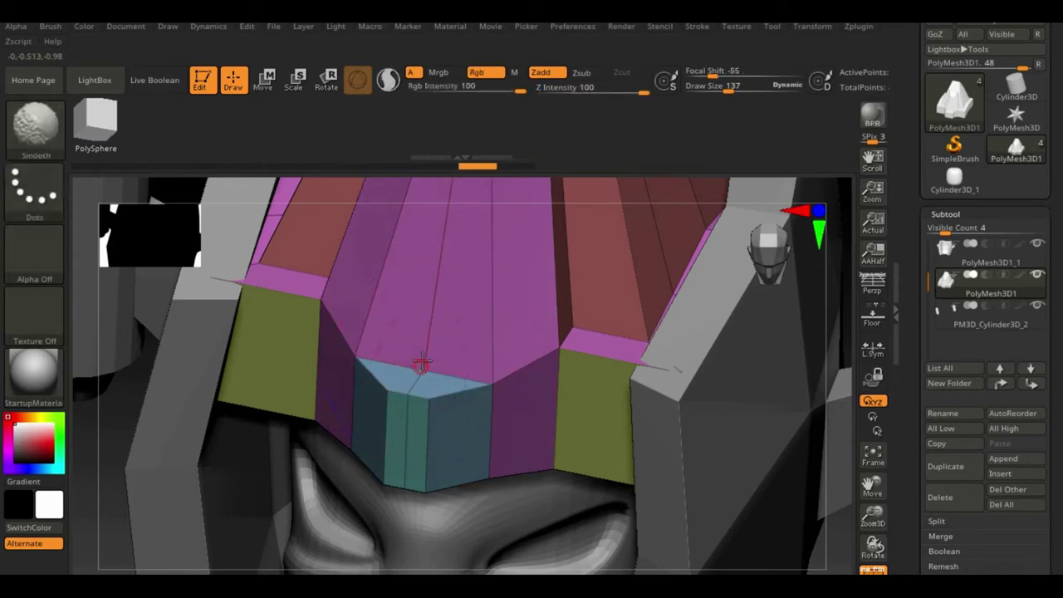
left_click_drag(442, 280, 391, 380, "shift")
right_click(391, 380)
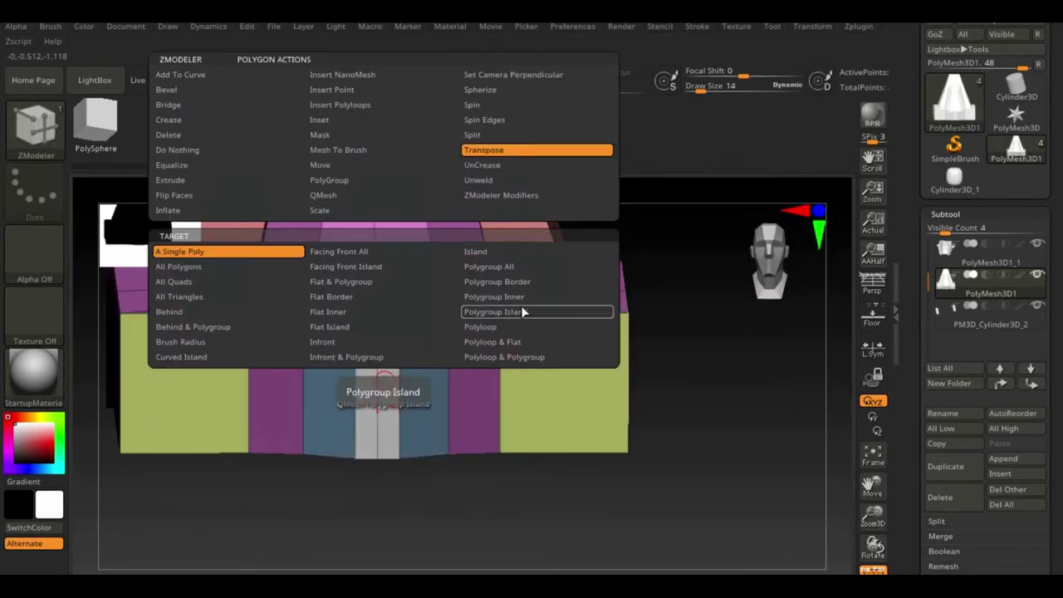
left_click(526, 308)
key("w")
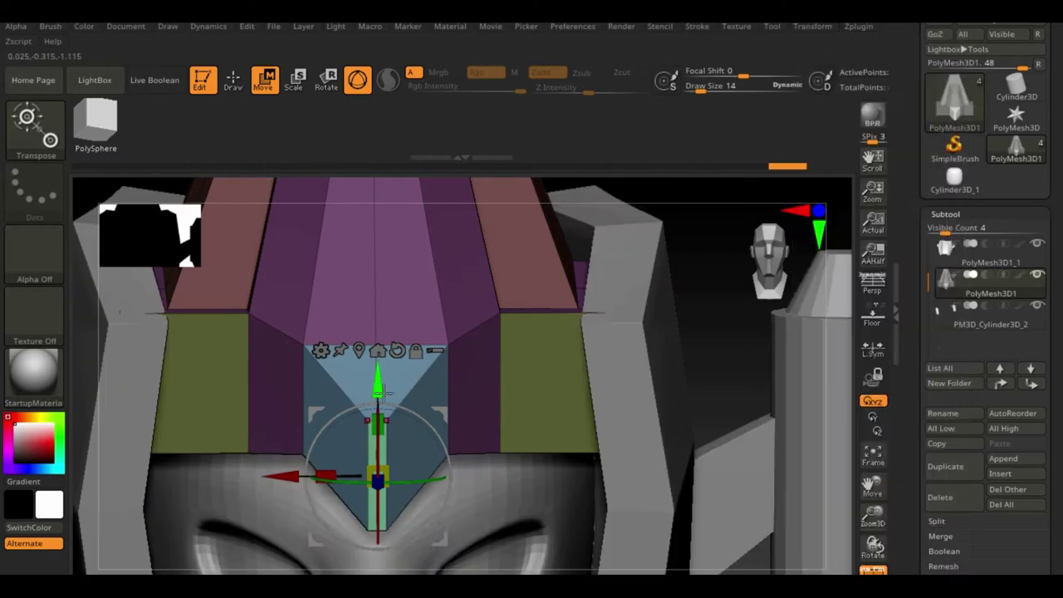
mouse_move(582, 415)
left_mouse_down("alt")
mouse_move(584, 308)
mouse_move(698, 321)
mouse_move(669, 268)
left_mouse_up("alt")
key("q")
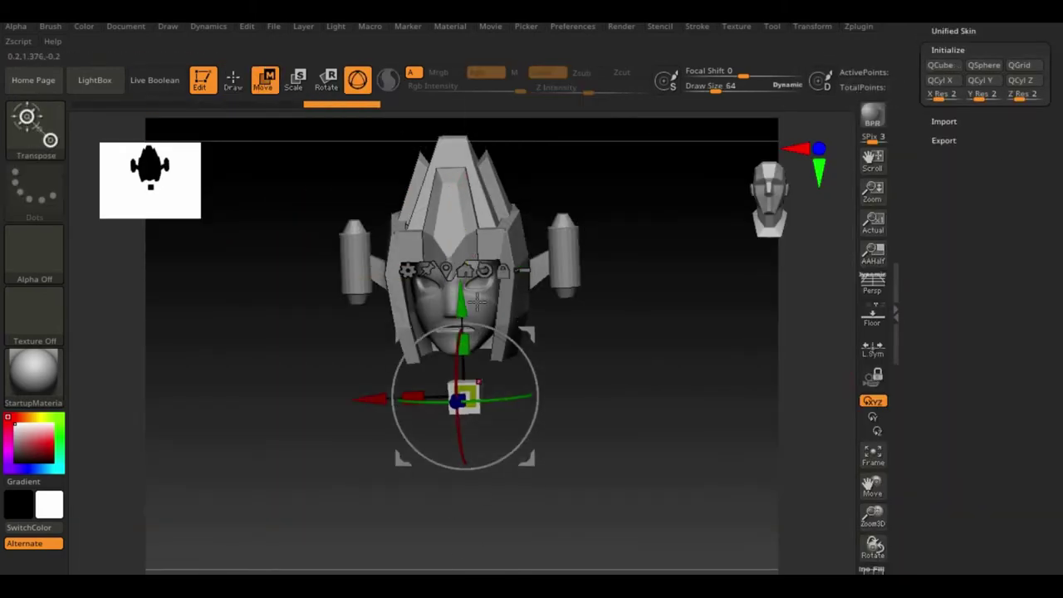
- Slide an edge loop across the new chest box with ZModeler
scroll(912, 121, "up", 10)
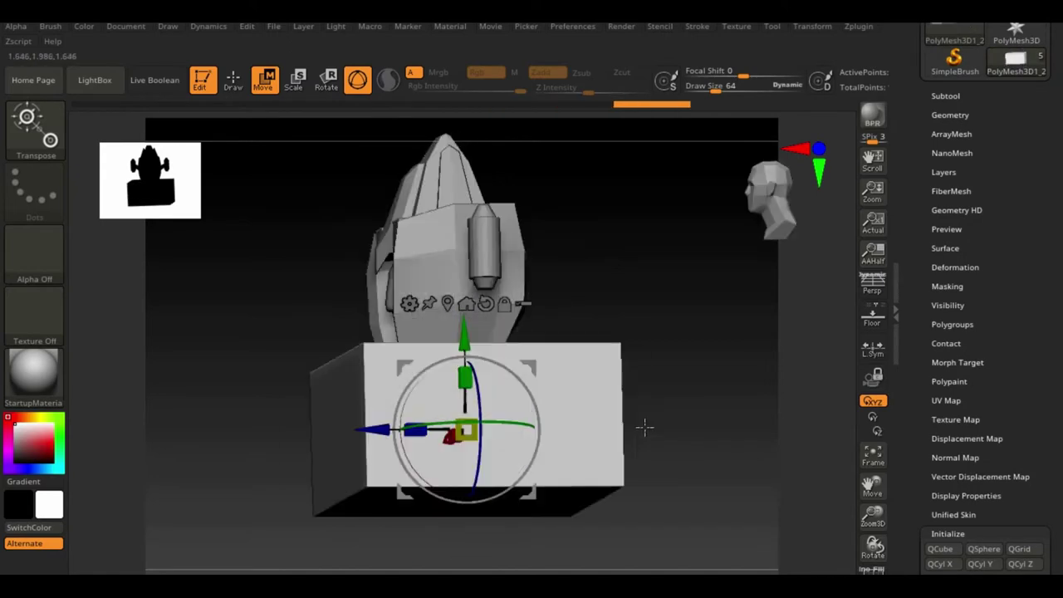
left_click_drag(646, 427, 369, 399)
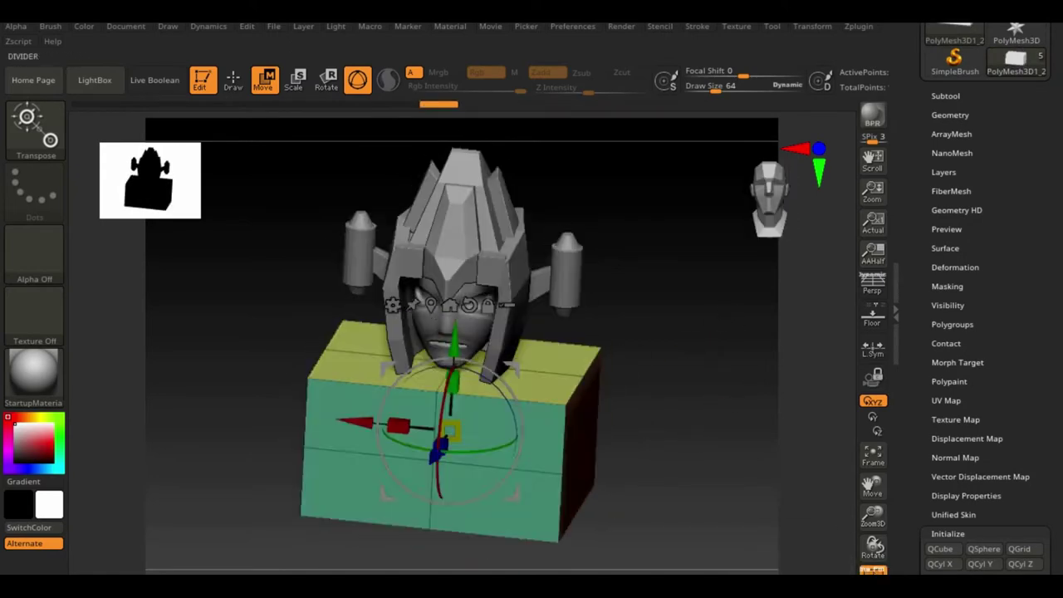
key("b")
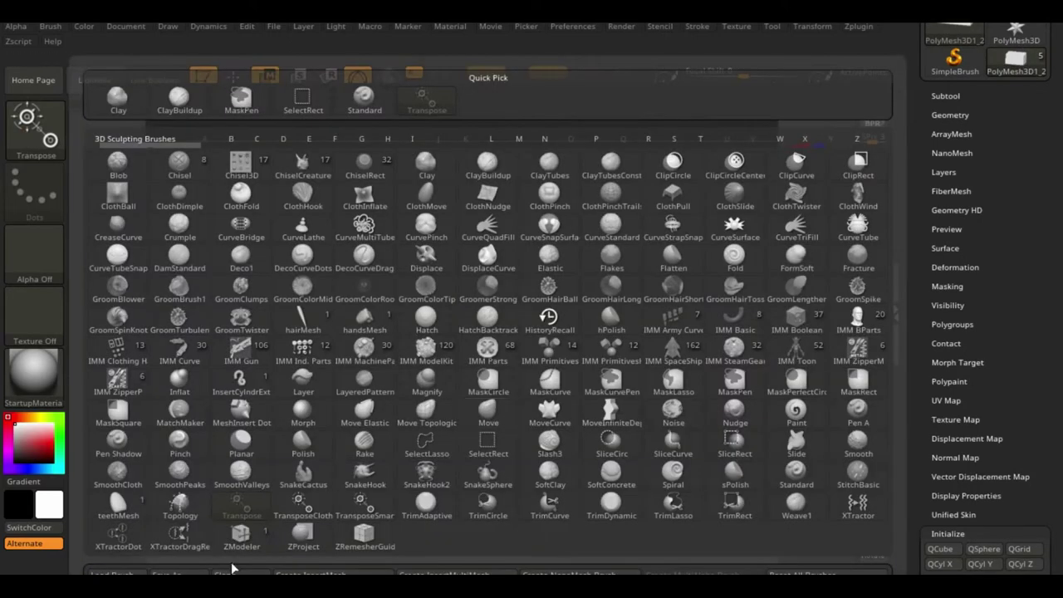
key("z")
key("m")
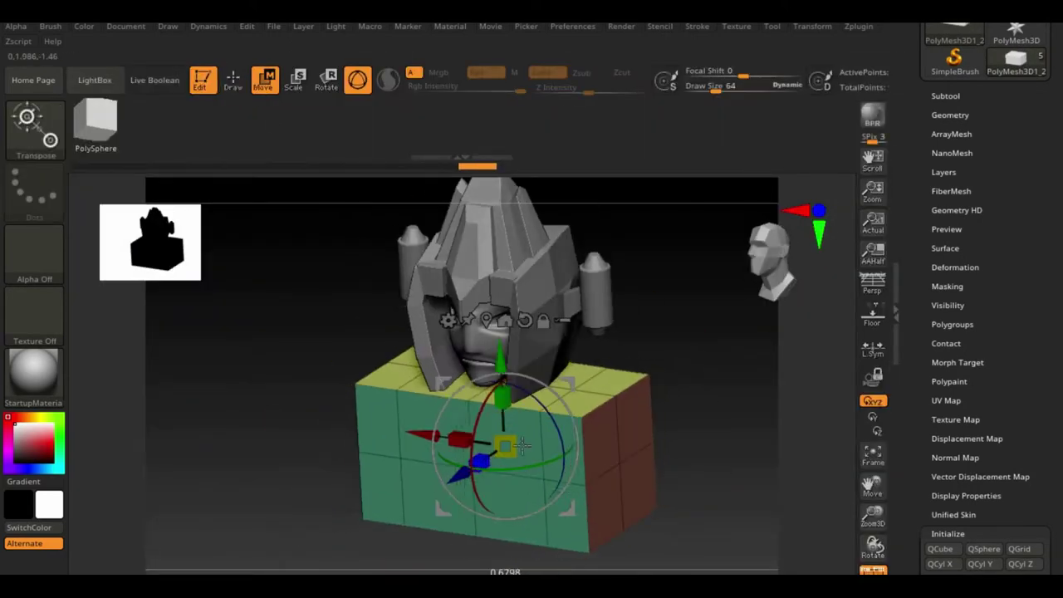
left_click_drag(577, 429, 573, 430)
- Reshape the chest box's polygroup with the Transpose gizmo, checking it from above, front and below
mouse_move(778, 404)
left_mouse_down()
mouse_move(600, 534)
mouse_move(701, 340)
mouse_move(705, 434)
mouse_move(703, 411)
mouse_move(734, 325)
left_mouse_up()
key("space")
key("space")
left_click_drag(629, 241, 665, 333)
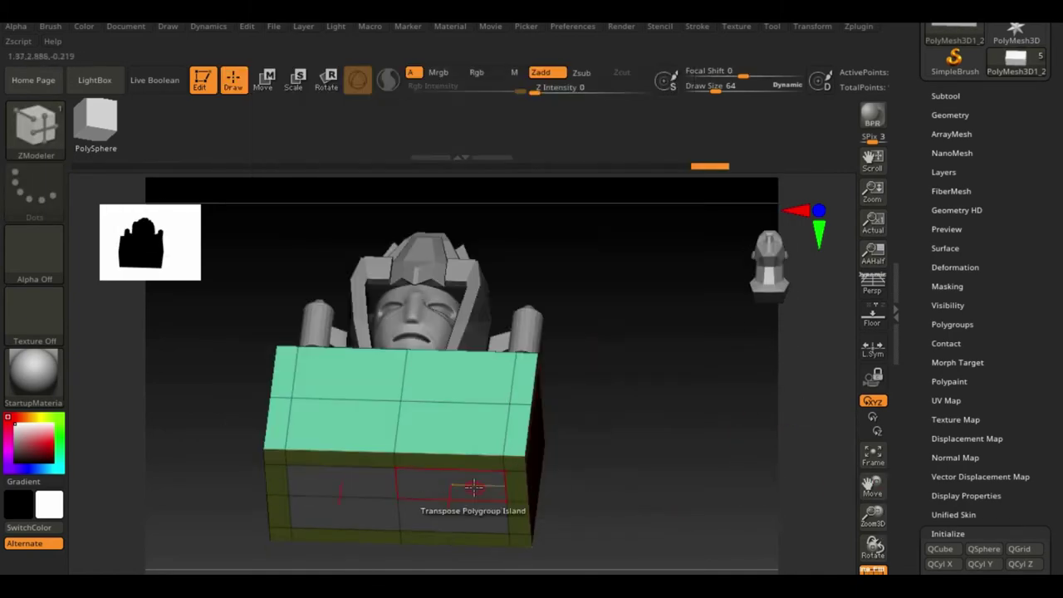
key("w")
mouse_move(748, 374)
left_mouse_down()
mouse_move(674, 213)
mouse_move(625, 430)
left_mouse_up()
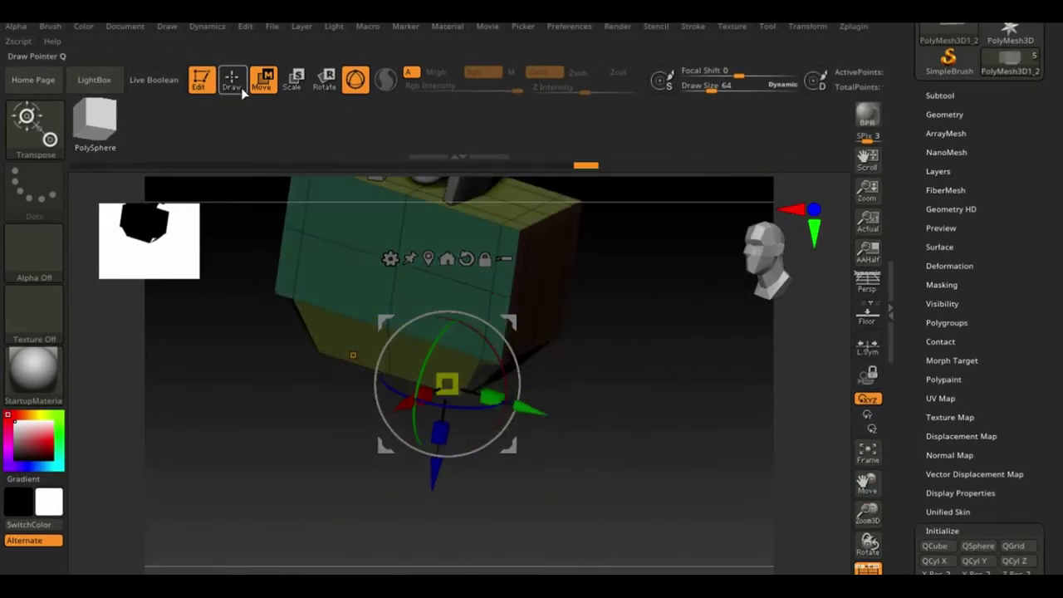
- Scale the chest's front face in depth and bevel the edge loop around its top
left_click(233, 80)
mouse_move(700, 332)
left_mouse_down()
mouse_move(664, 321)
mouse_move(553, 463)
mouse_move(409, 430)
left_mouse_up()
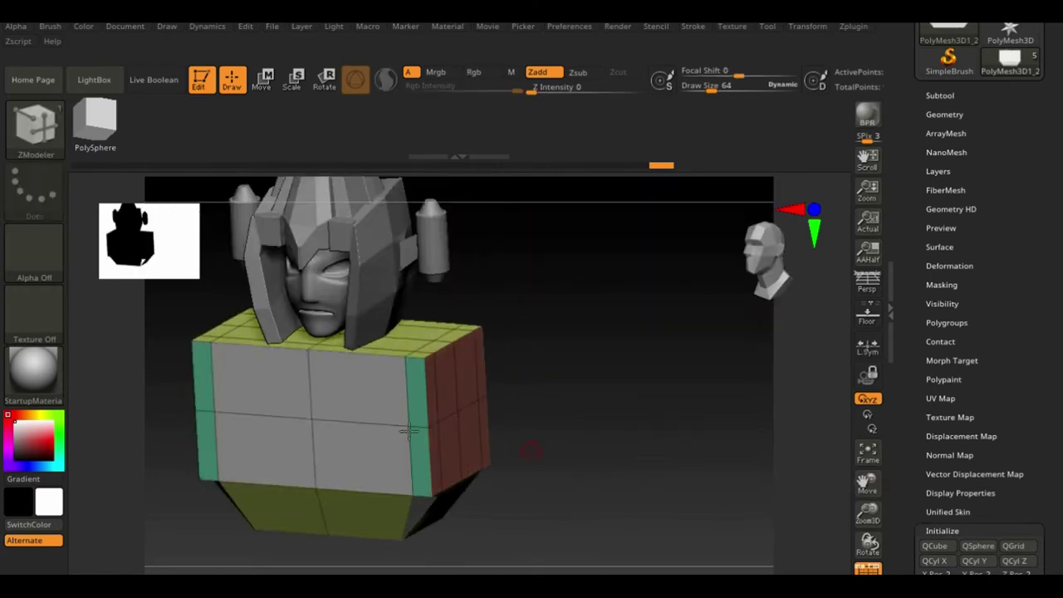
key("w")
left_click_drag(567, 421, 602, 440)
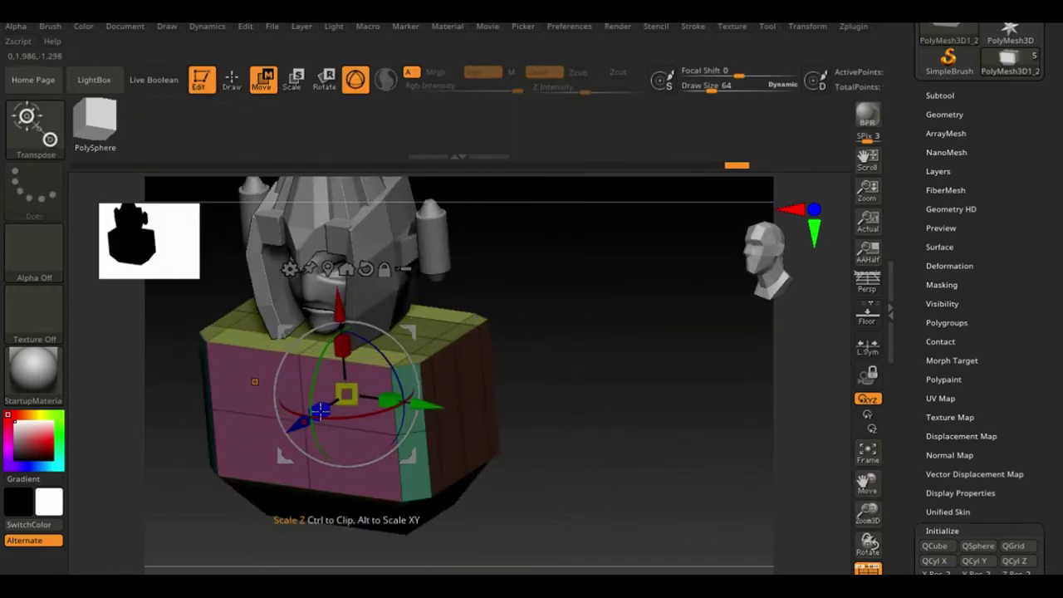
left_click(233, 80)
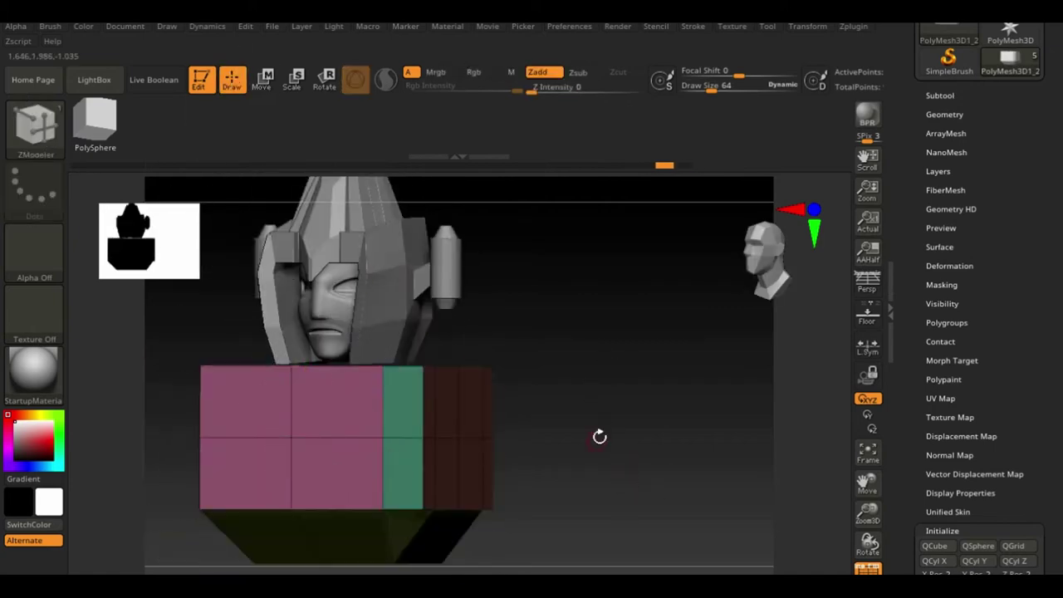
left_click_drag(450, 502, 391, 392)
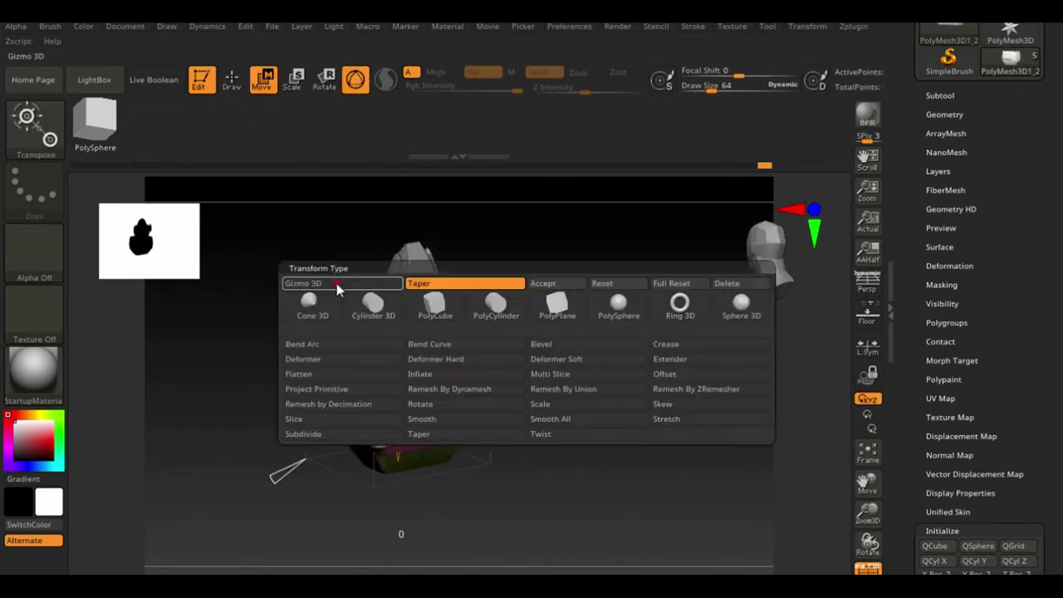
- Add a vertical polygroup loop through the chest box and bridge its edges
left_click(420, 380)
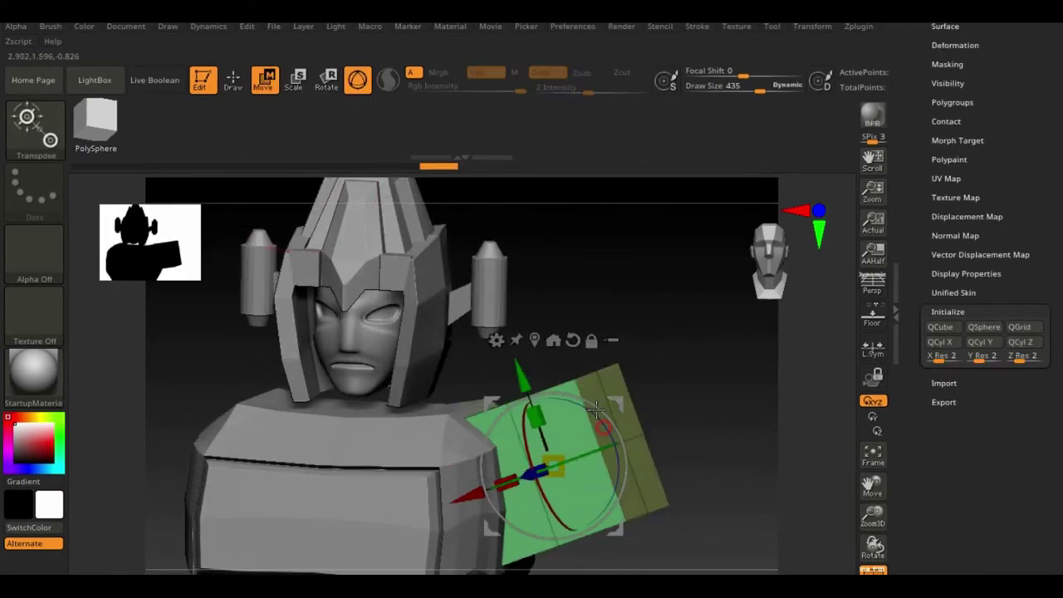
mouse_move(706, 399)
left_mouse_down()
mouse_move(717, 404)
mouse_move(737, 373)
mouse_move(759, 474)
mouse_move(739, 465)
left_mouse_up()
mouse_move(480, 497)
left_mouse_down()
mouse_move(698, 418)
mouse_move(532, 394)
left_mouse_up()
key("q")
key("space")
left_click(410, 200)
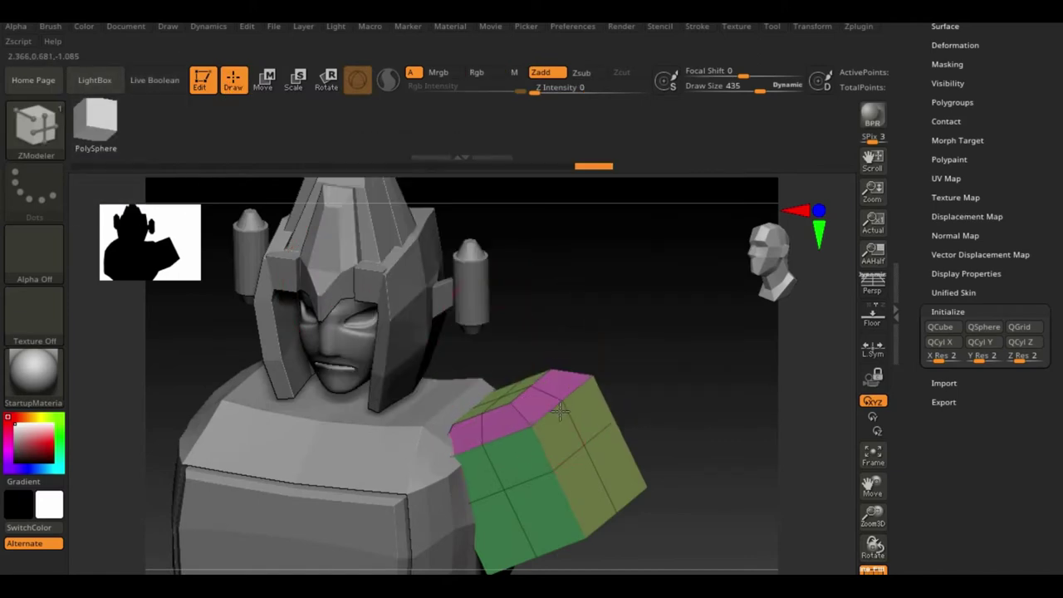
mouse_move(681, 374)
left_mouse_down()
mouse_move(705, 316)
mouse_move(611, 472)
mouse_move(498, 436)
mouse_move(671, 475)
mouse_move(689, 396)
left_mouse_up()
- Move the shoulder cube beside the chest and extrude its polygroup island
left_click(263, 81)
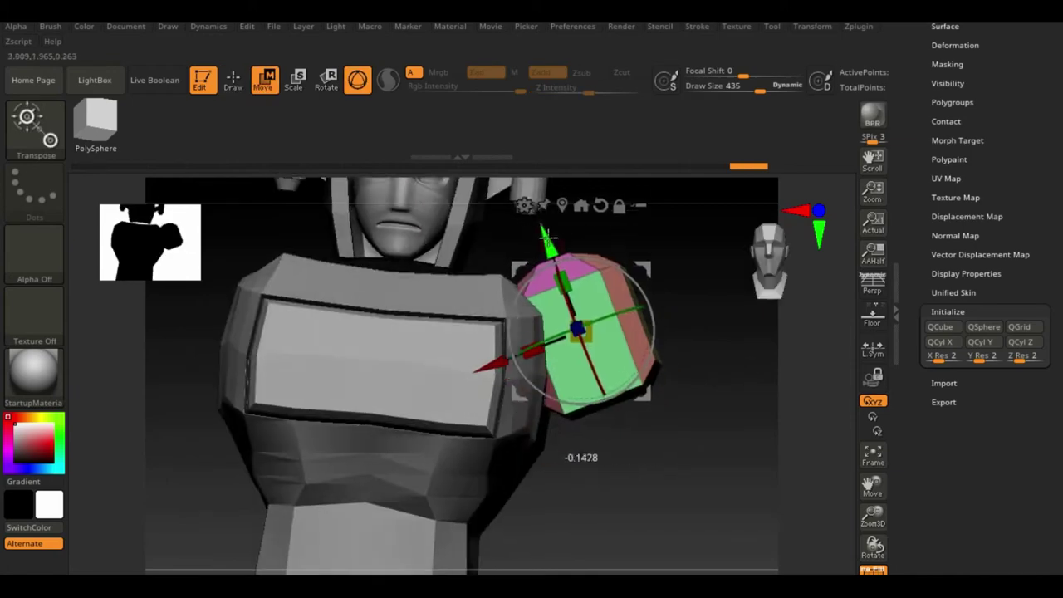
mouse_move(714, 465)
left_mouse_down()
mouse_move(837, 499)
mouse_move(593, 465)
left_mouse_up()
key("q")
key("space")
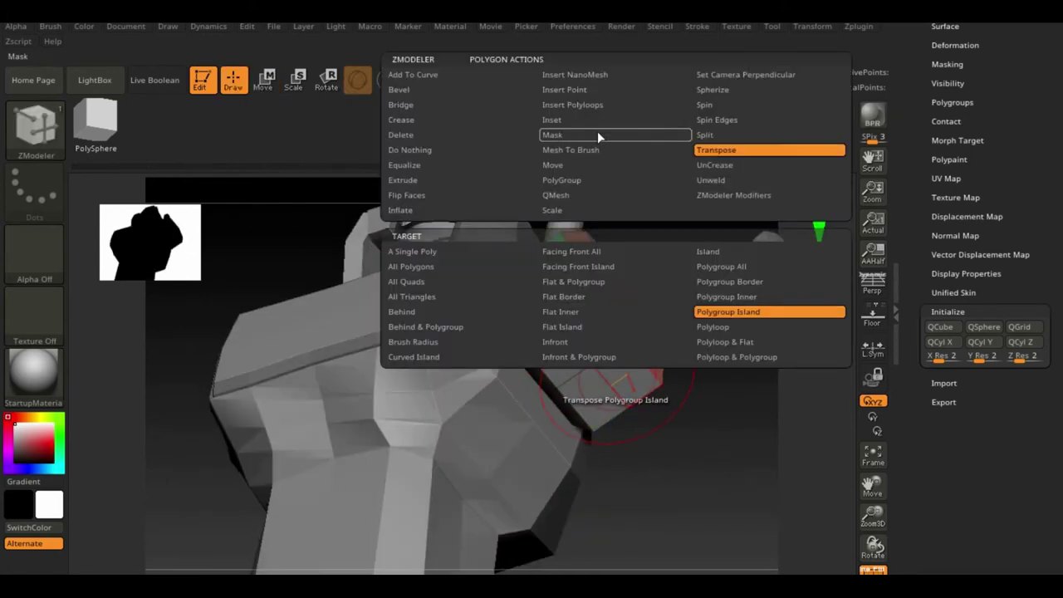
left_click(598, 135)
mouse_move(657, 391)
left_mouse_down()
mouse_move(784, 404)
mouse_move(783, 439)
mouse_move(748, 349)
left_mouse_up()
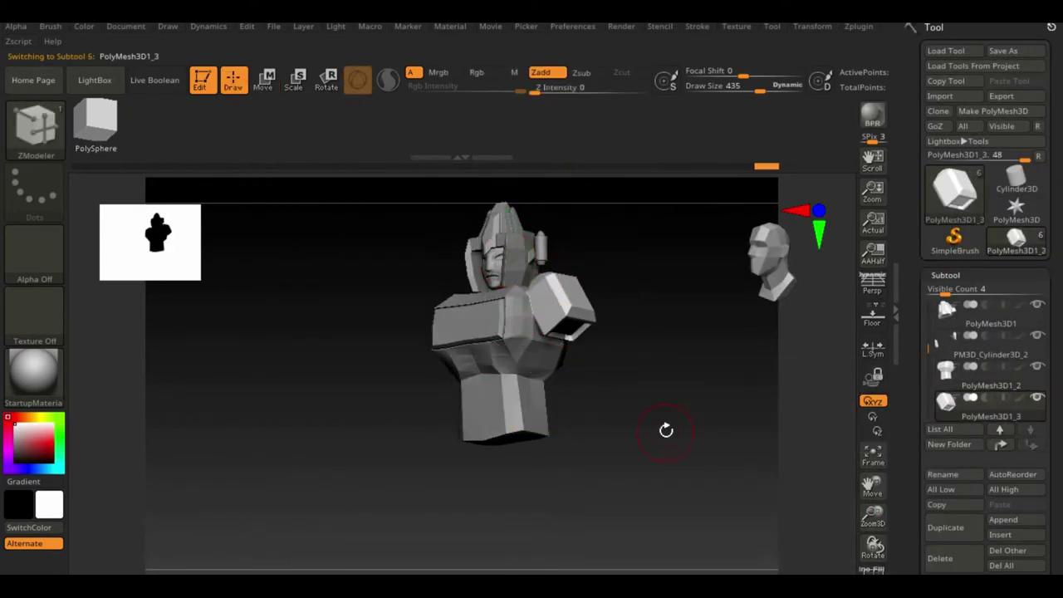
- Inset a panel into the torso side and push it inward
left_click_drag(735, 503, 541, 378)
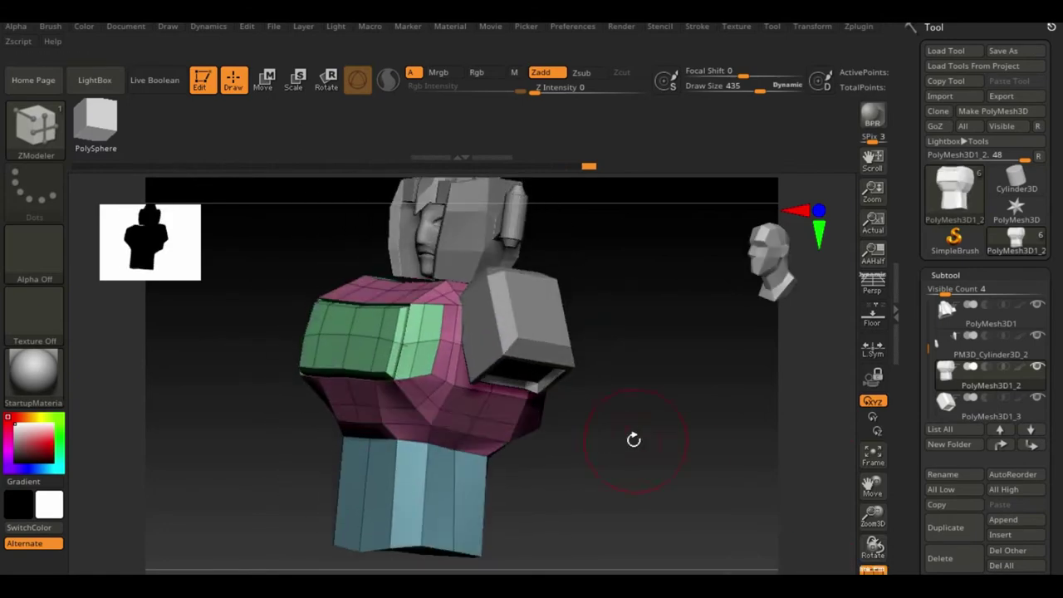
left_click_drag(634, 439, 717, 420)
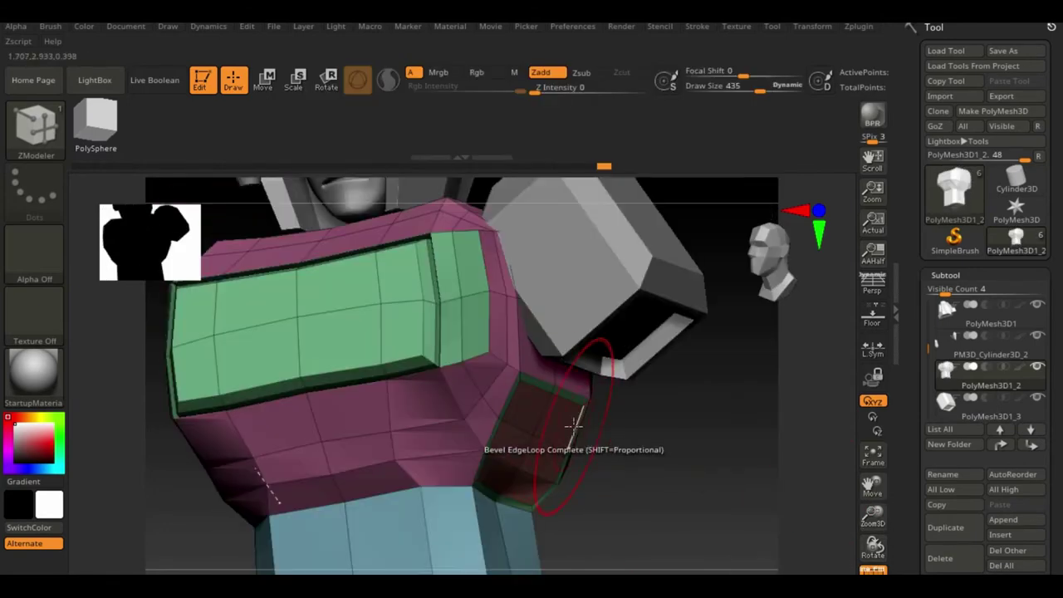
key("space")
left_click(515, 133)
key("space")
left_click(712, 310)
left_click(540, 466)
mouse_move(631, 498)
left_mouse_down()
mouse_move(744, 487)
mouse_move(570, 427)
left_mouse_up()
key("space")
left_click(712, 308)
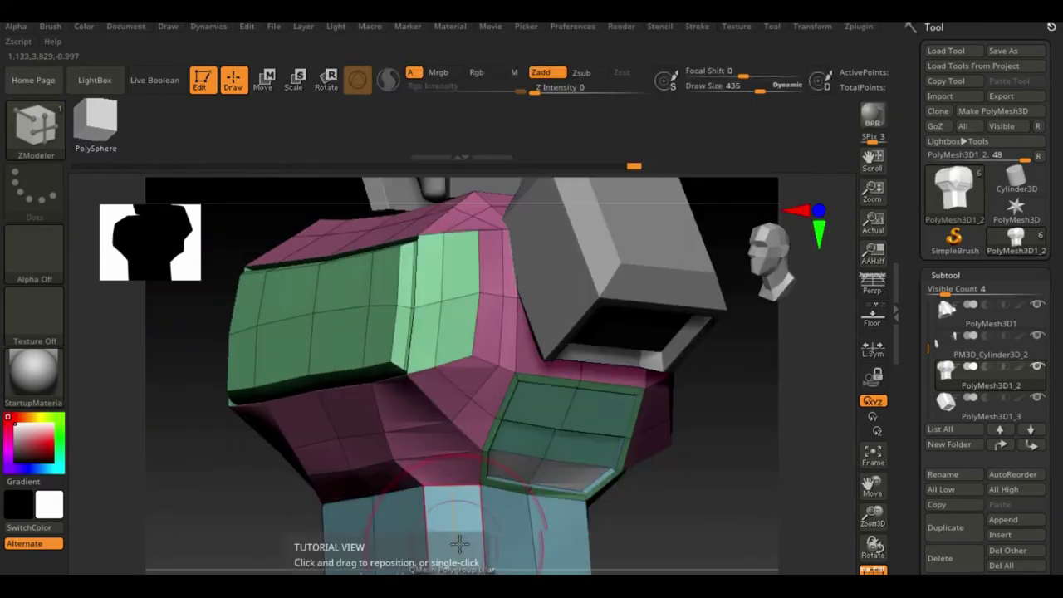
left_click_drag(712, 491, 711, 521)
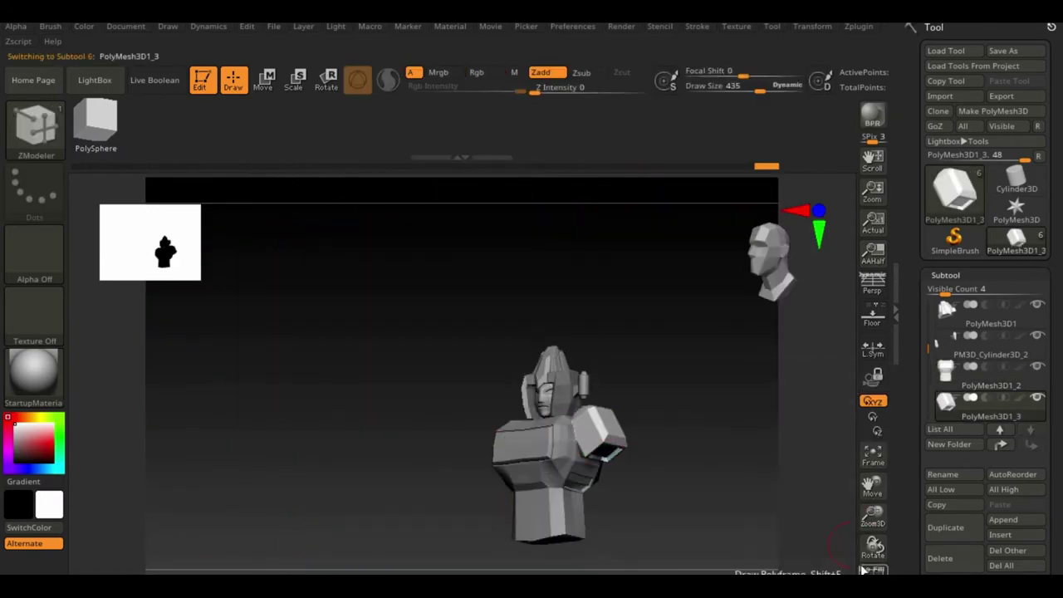
- Undo the extruded spike on the arm and inset a face on the arm's lower box
key("f")
left_click_drag(714, 439, 795, 545)
left_click_drag(627, 353, 264, 398)
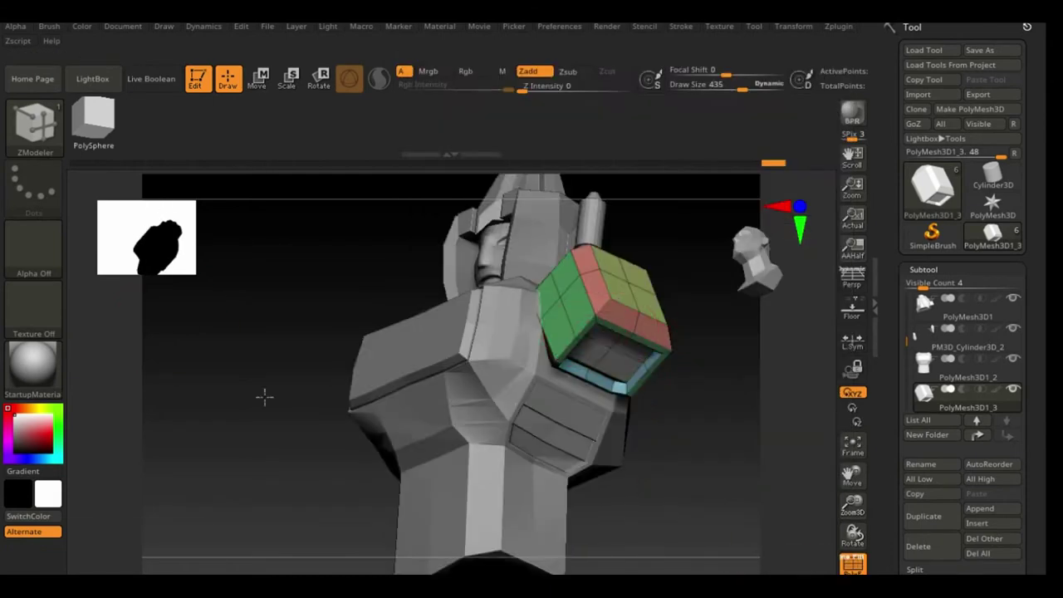
key("ctrl+z")
mouse_move(698, 390)
left_mouse_down()
mouse_move(731, 398)
mouse_move(657, 460)
mouse_move(570, 490)
left_mouse_up()
key("space")
key("space")
left_click_drag(582, 333, 576, 487)
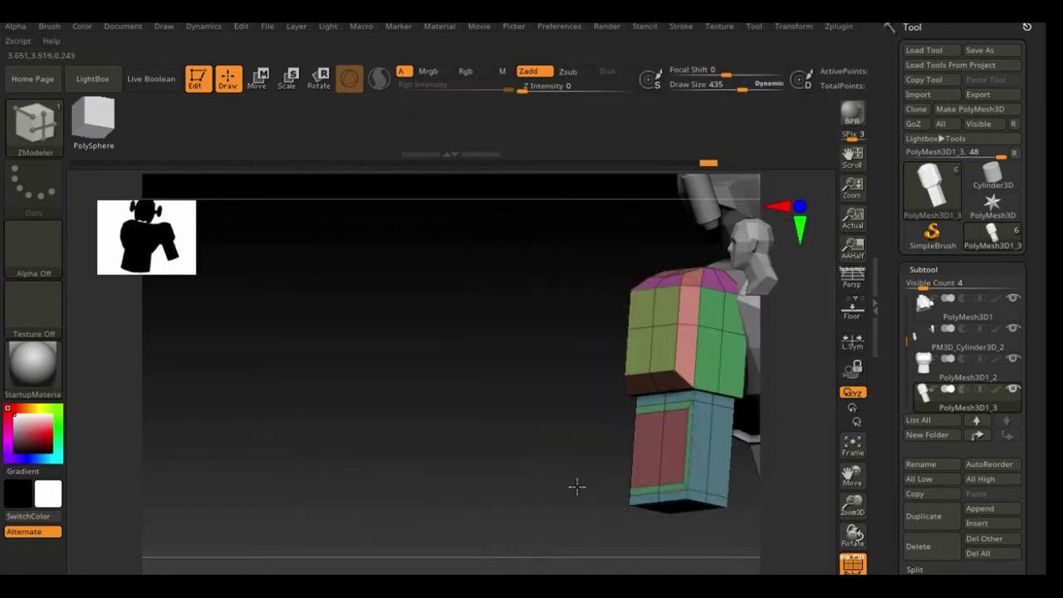
key("space")
mouse_move(678, 446)
left_mouse_down()
mouse_move(632, 452)
mouse_move(681, 424)
left_mouse_up()
key("w")
mouse_move(498, 349)
left_mouse_down()
mouse_move(223, 308)
mouse_move(205, 479)
left_mouse_up()
key("q")
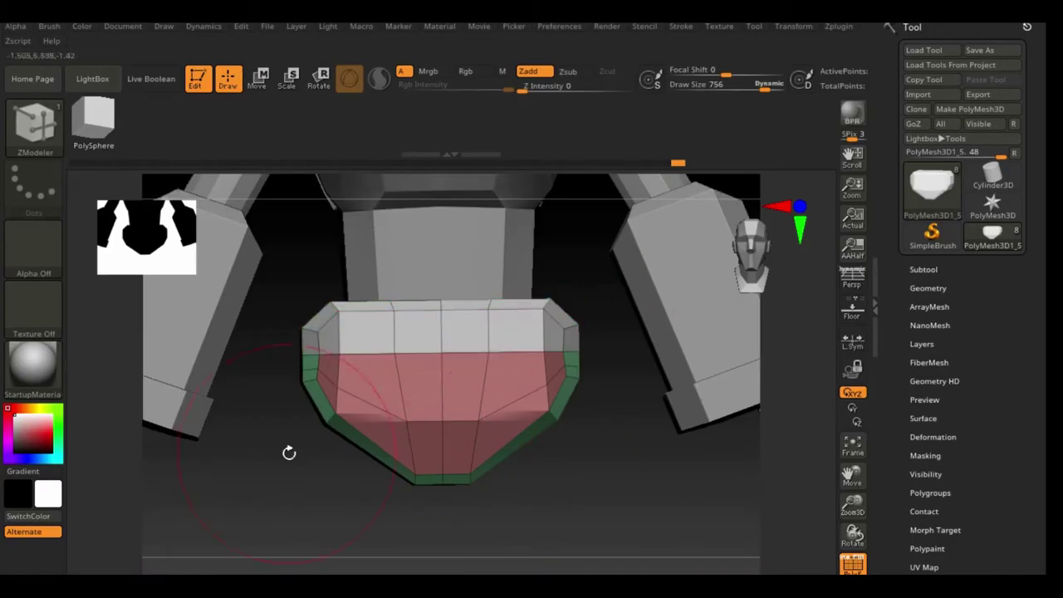
- Inset panels into the two red front faces of the hip piece
left_click_drag(288, 453, 697, 388)
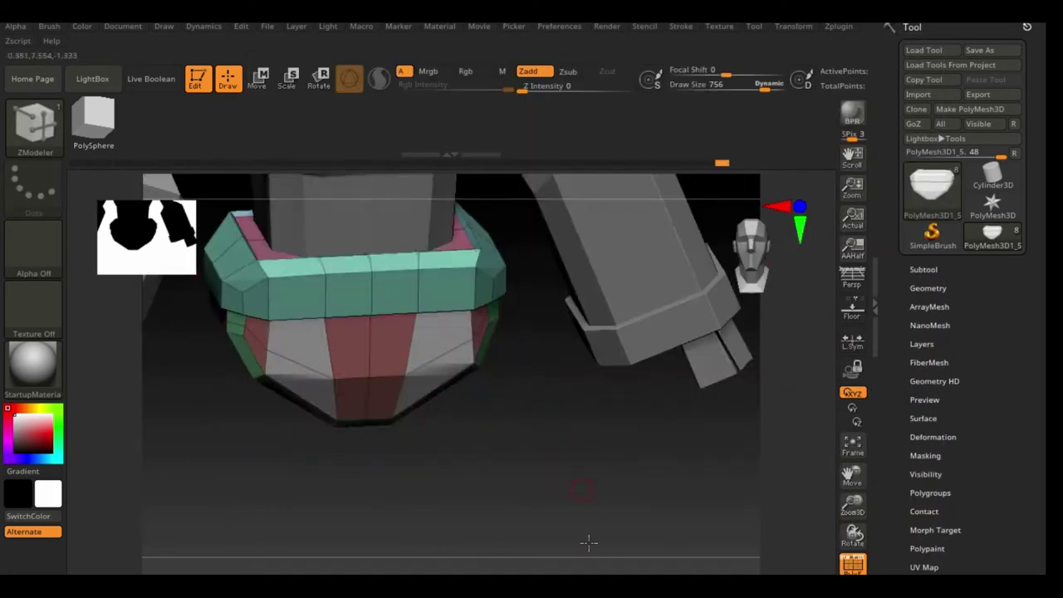
left_click_drag(588, 542, 310, 340)
mouse_move(549, 486)
left_mouse_down()
mouse_move(432, 335)
mouse_move(415, 357)
left_mouse_up()
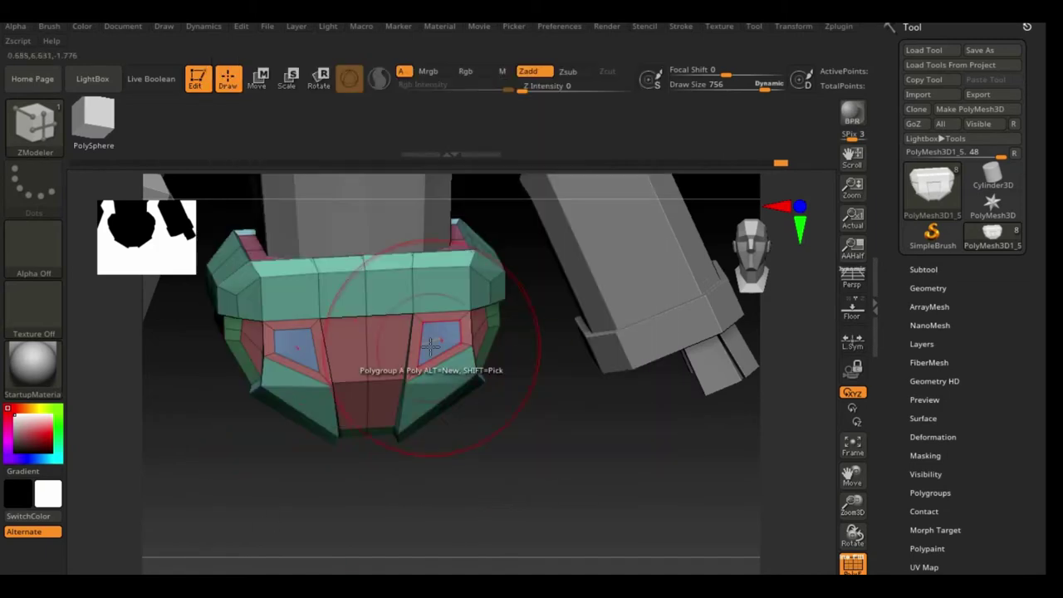
- Turn the hip's top faces into one long inset strip with Inset and QMesh on polygroup islands
left_click_drag(541, 465, 301, 294)
key("space")
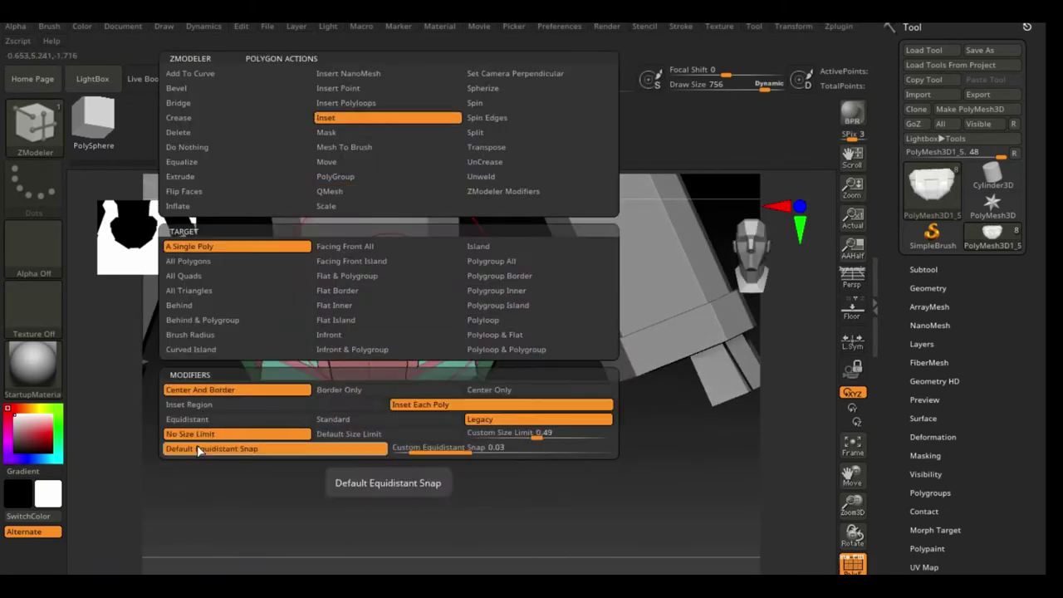
left_click(380, 285)
key("space")
left_click(392, 113)
left_click(380, 285)
key("space")
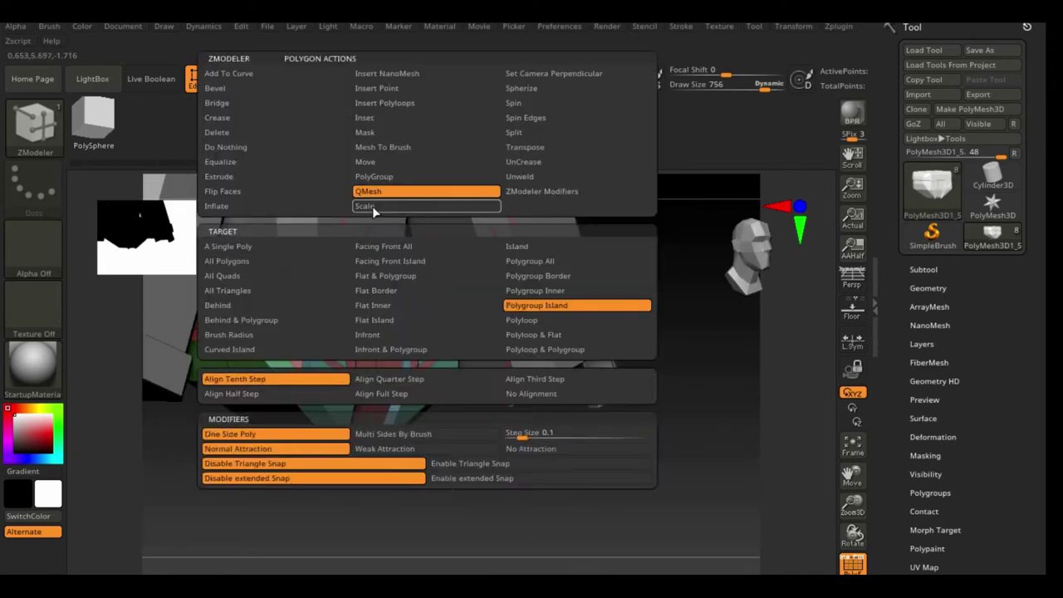
left_click(391, 183)
left_click_drag(432, 499, 474, 483)
left_click_drag(852, 505, 828, 406)
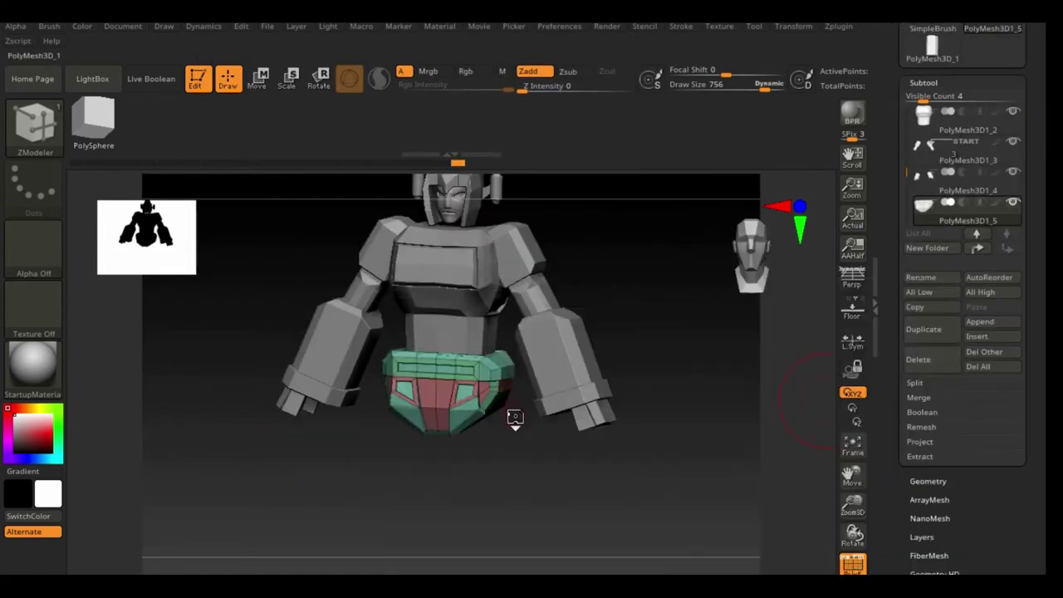
- Narrow the new leg block, bevel an edge loop, and move it under the hip
left_click_drag(602, 472, 501, 456)
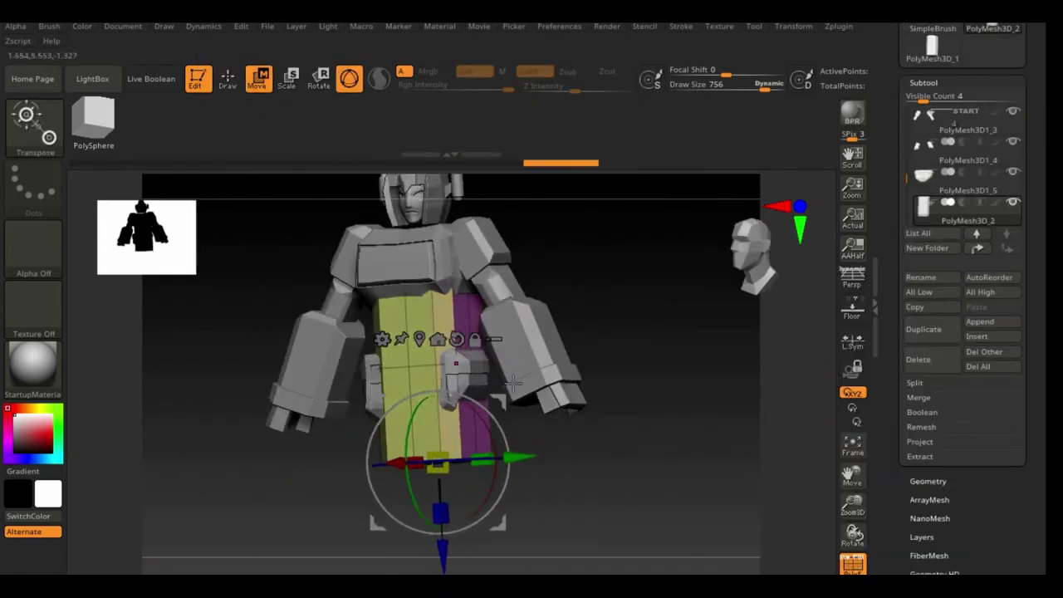
left_click_drag(696, 408, 546, 471)
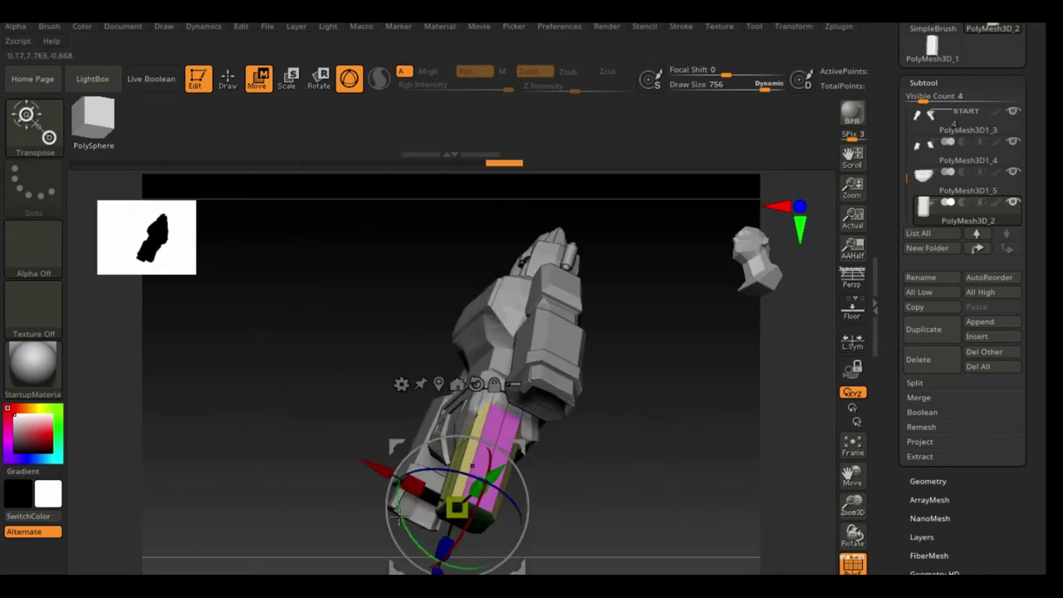
left_click_drag(720, 440, 694, 492)
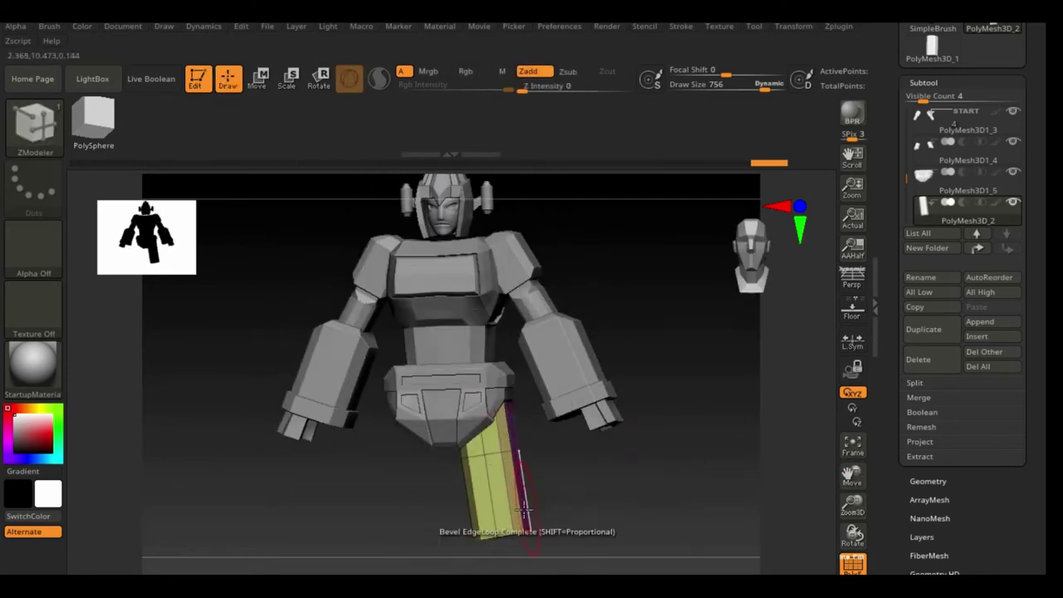
left_click_drag(544, 461, 596, 499)
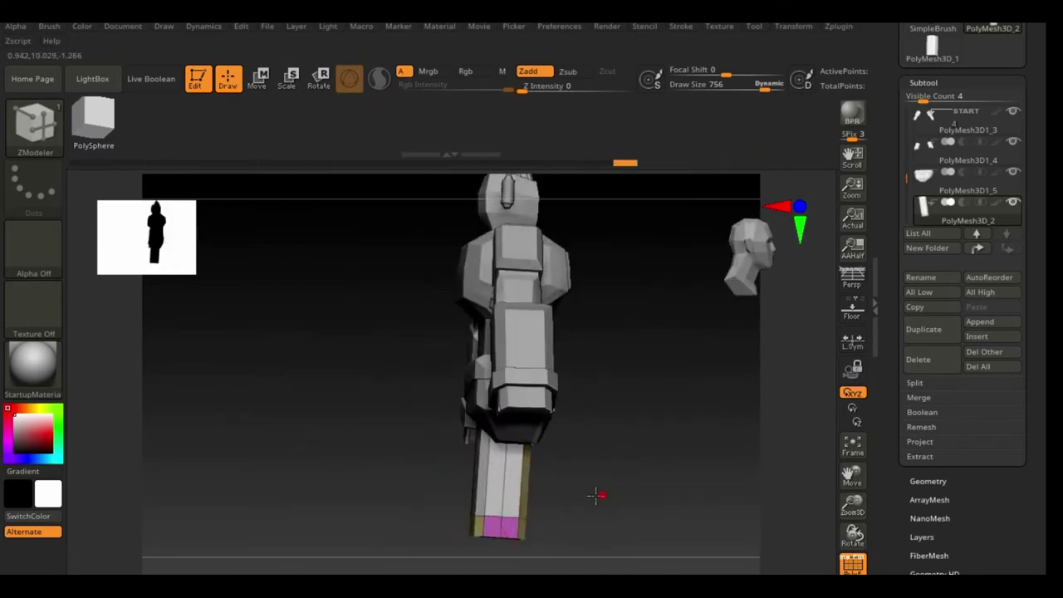
key("space")
left_click(505, 469)
left_click_drag(522, 472, 656, 499)
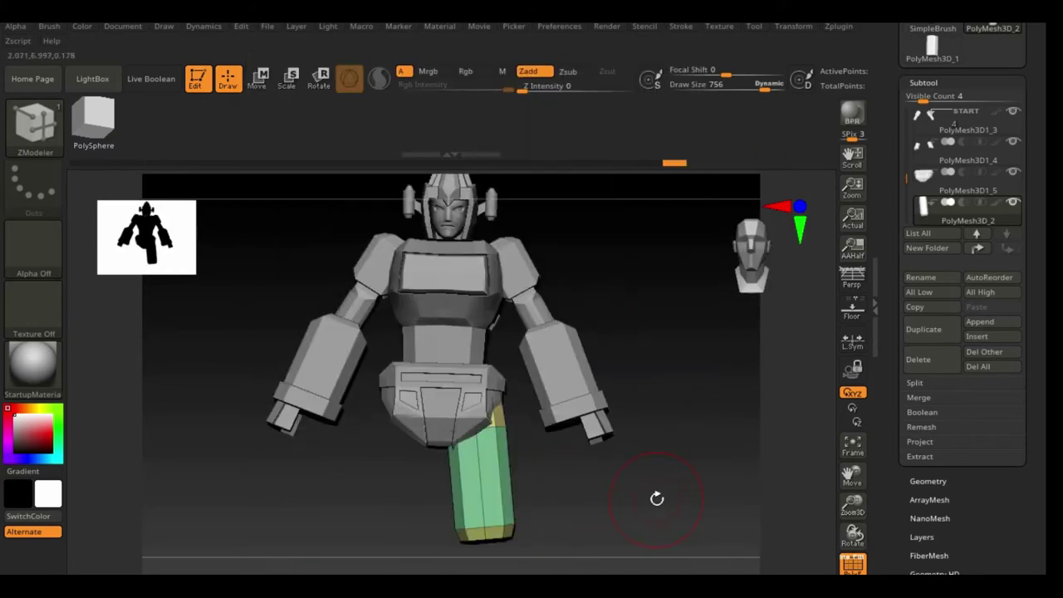
left_click_drag(551, 535, 737, 472)
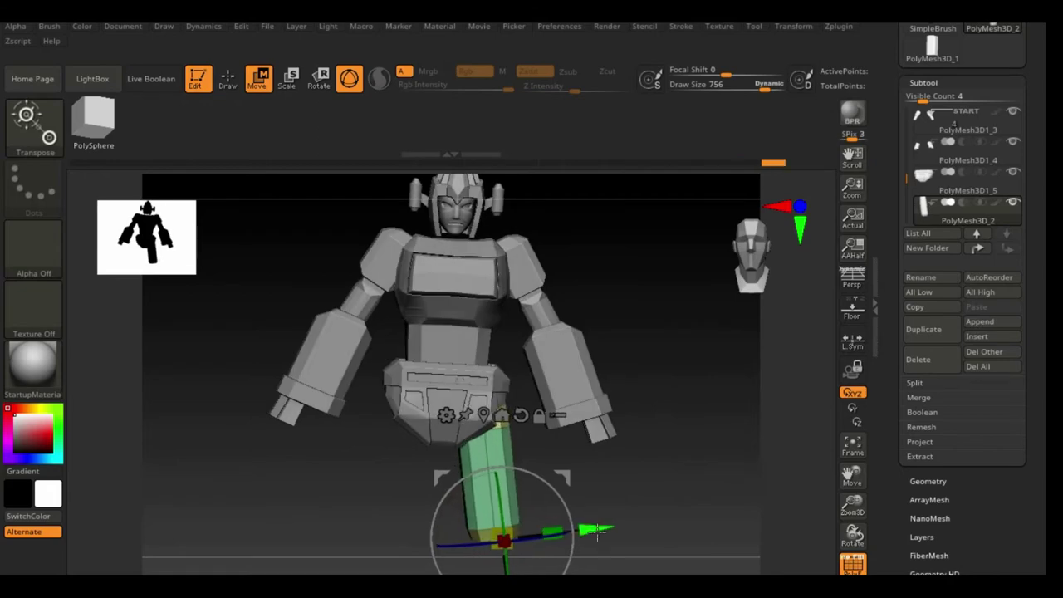
mouse_move(582, 515)
left_mouse_down()
mouse_move(676, 487)
mouse_move(451, 486)
left_mouse_up()
key("q")
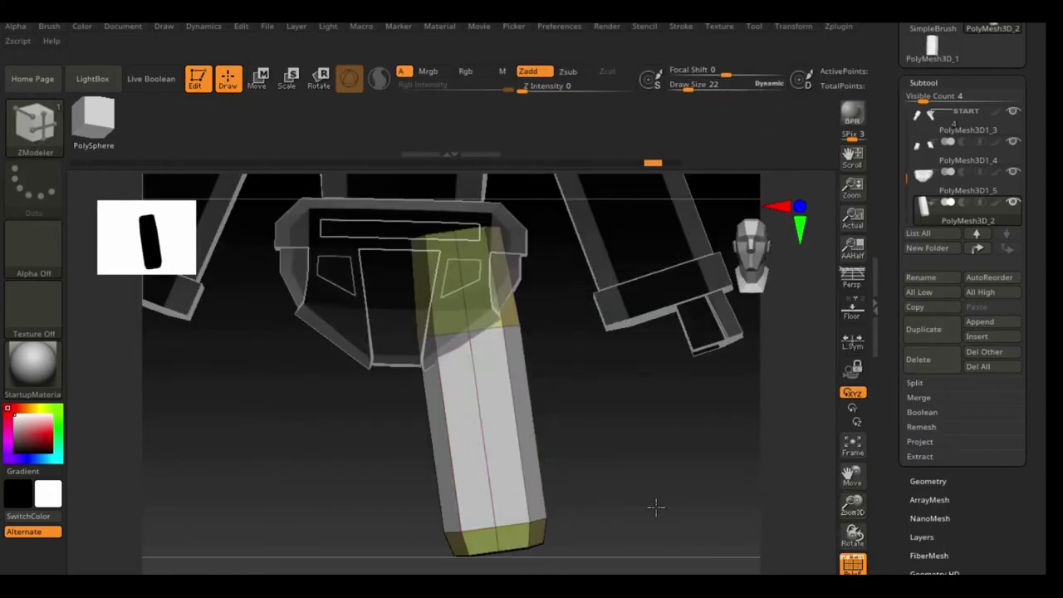
- Reshape the leg with the Move brush
key("b")
left_click(409, 416)
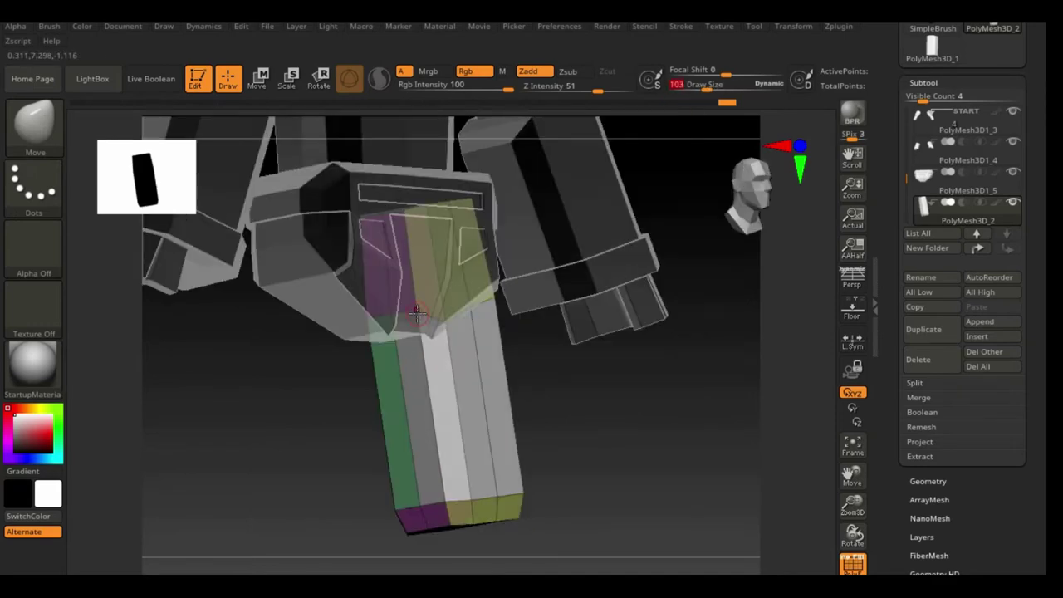
right_click_drag(398, 393, 367, 317)
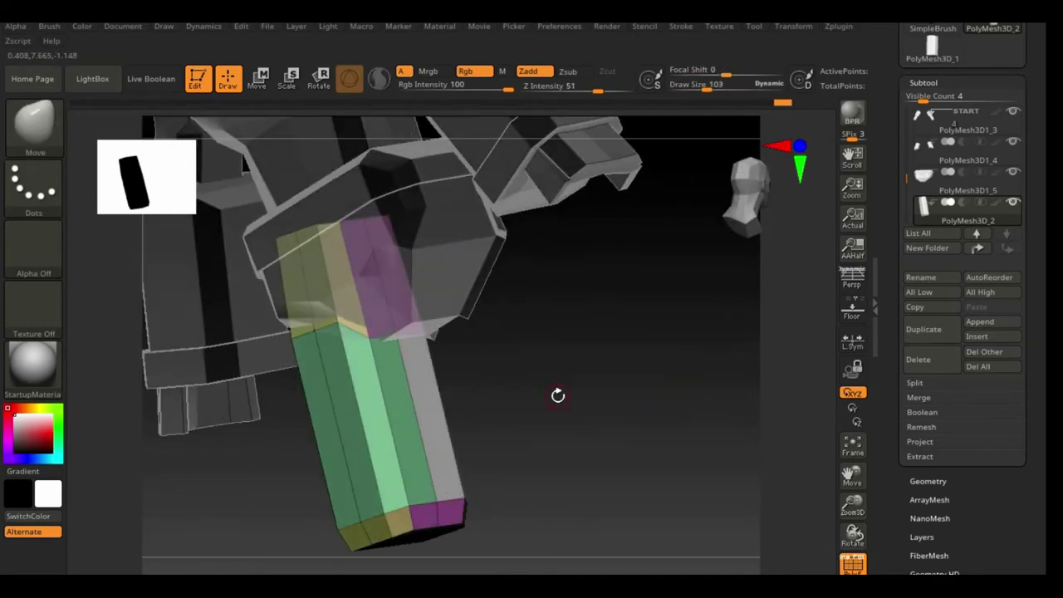
mouse_move(558, 395)
right_mouse_down()
mouse_move(199, 430)
mouse_move(591, 391)
mouse_move(390, 349)
right_mouse_up()
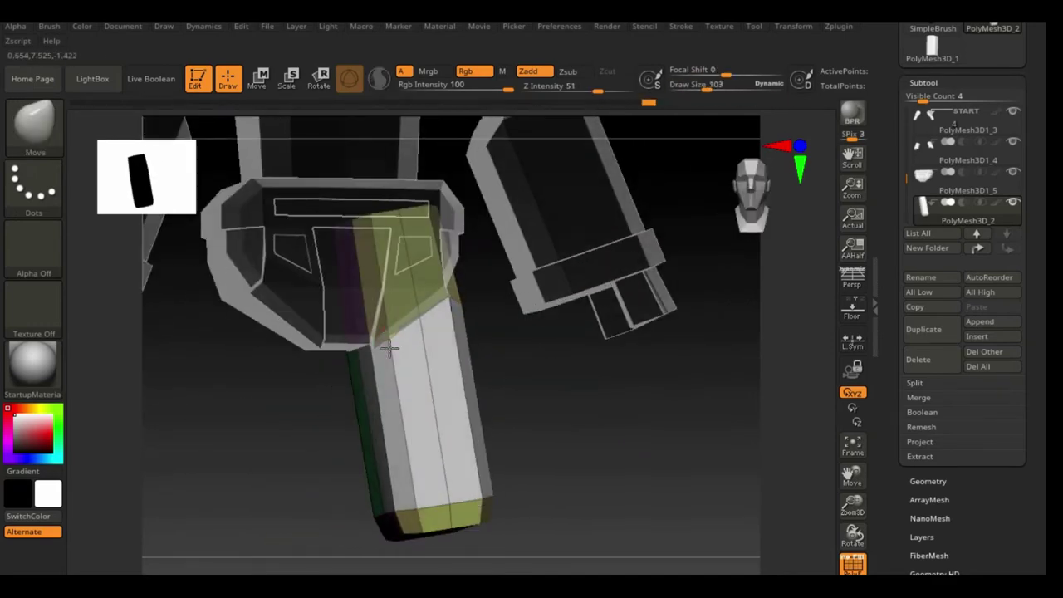
mouse_move(449, 297)
right_mouse_down()
mouse_move(389, 351)
mouse_move(385, 434)
right_mouse_up()
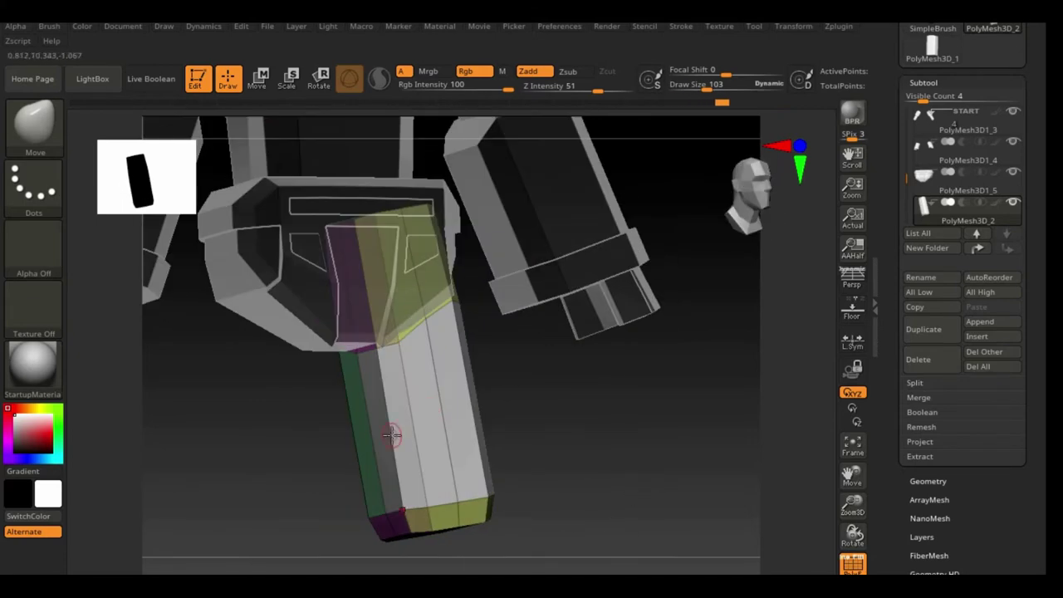
- Regroup the leg's column of faces and mirror the leg with SubTool Master
key("b")
key("z")
key("m")
left_click(450, 341)
left_click(468, 422)
right_click_drag(468, 422, 567, 475)
key("shift+f")
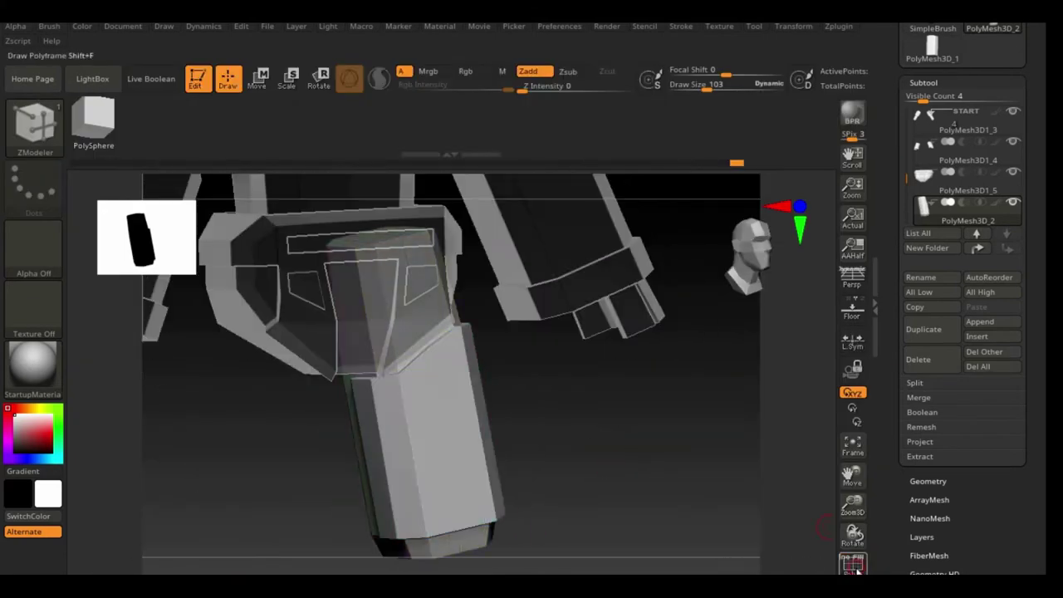
left_click_drag(853, 503, 852, 540)
left_click(839, 25)
left_click(921, 354)
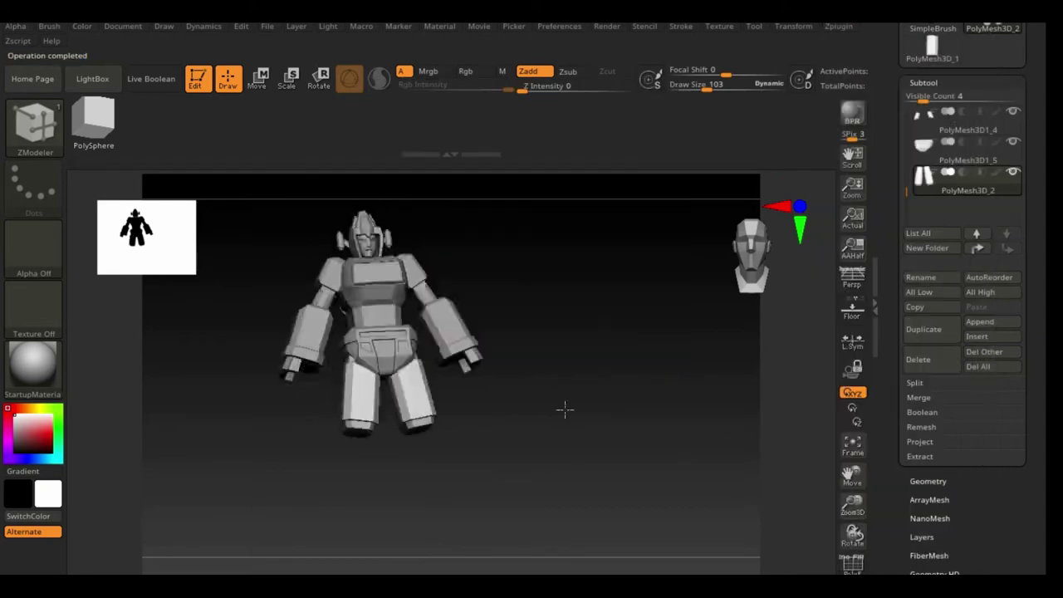
right_click_drag(627, 441, 656, 463)
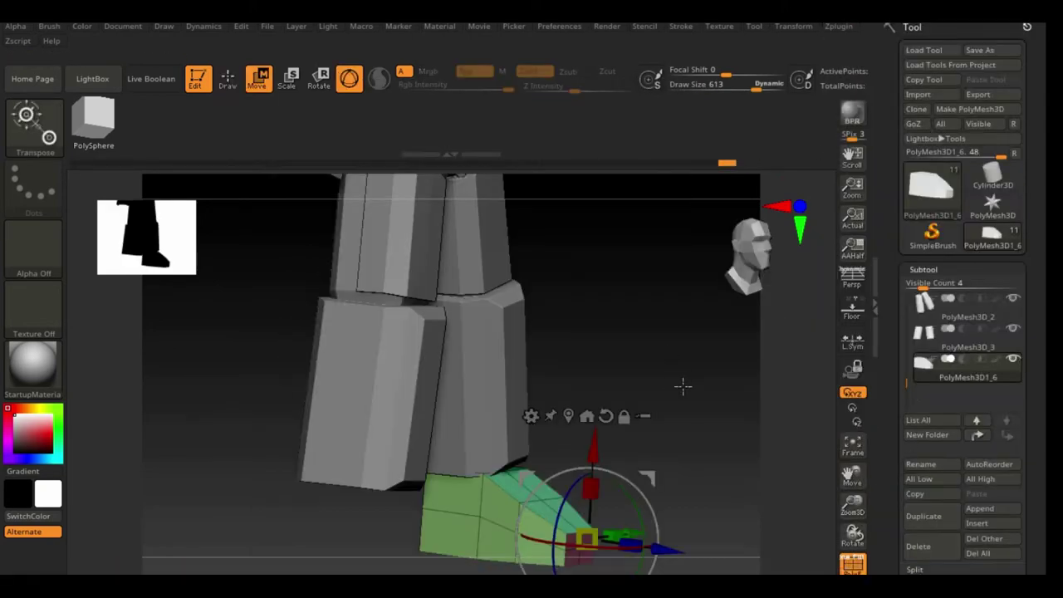
- Place the wedge foot under the lower leg, refine it in ZModeler, and mirror it
mouse_move(682, 385)
right_mouse_down()
mouse_move(638, 487)
mouse_move(547, 476)
right_mouse_up()
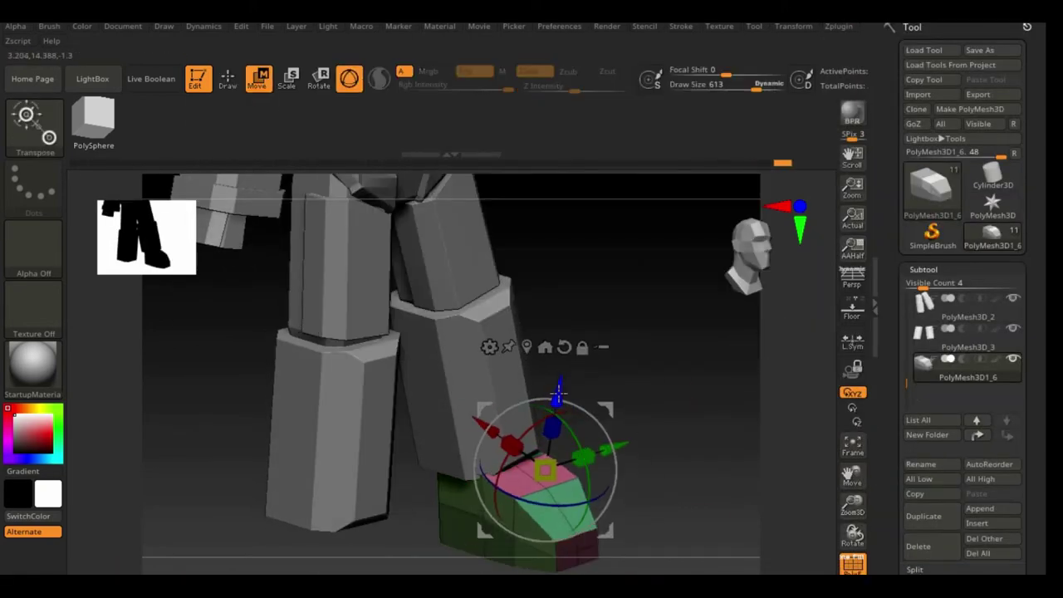
mouse_move(558, 392)
right_mouse_down()
mouse_move(498, 415)
mouse_move(715, 449)
right_mouse_up()
key("q")
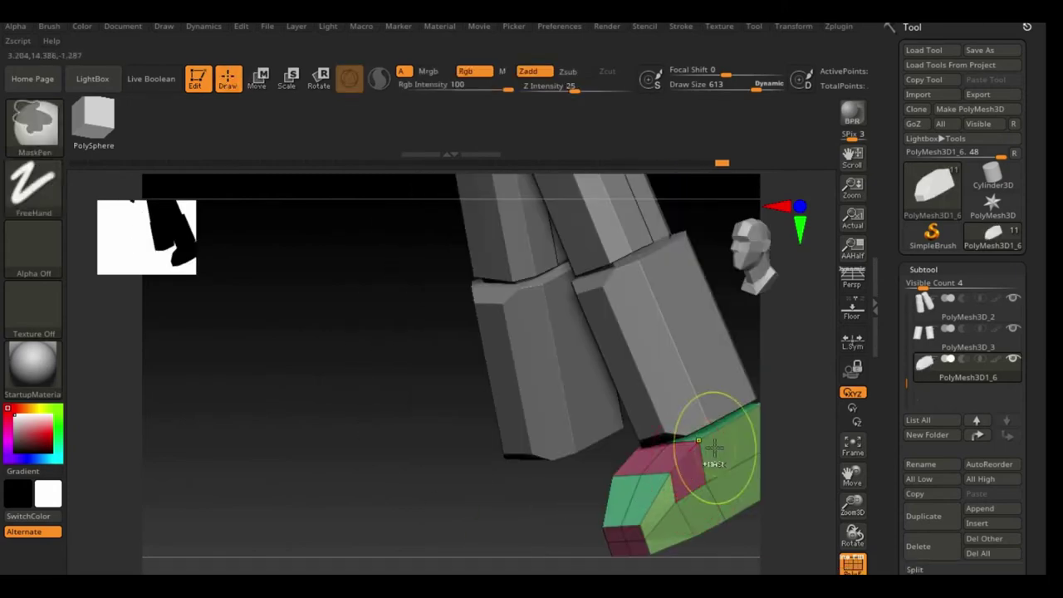
key("space")
mouse_move(689, 487)
right_mouse_down()
mouse_move(780, 482)
mouse_move(755, 491)
mouse_move(705, 444)
right_mouse_up()
left_click(839, 25)
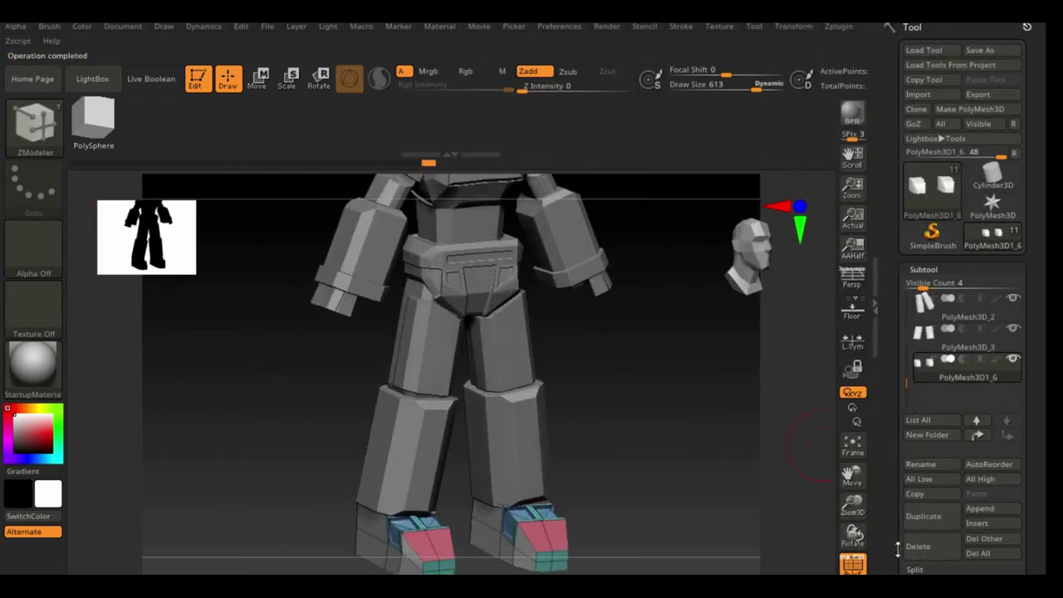
- Add a QMesh polyloop ring around the waist and extrude it outward as a raised band
key("b")
key("Escape")
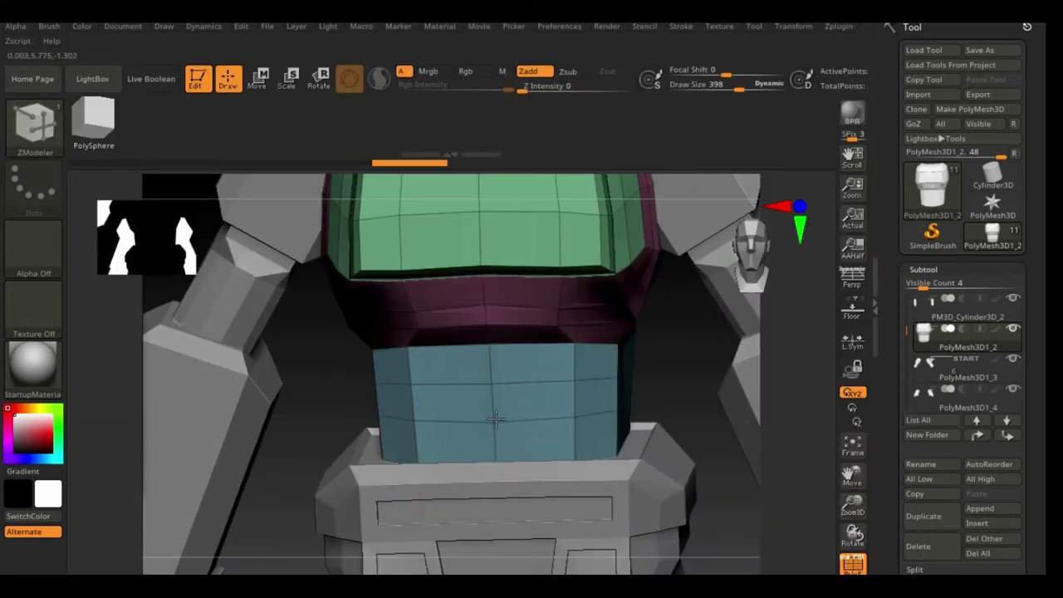
key("space")
left_click(565, 195)
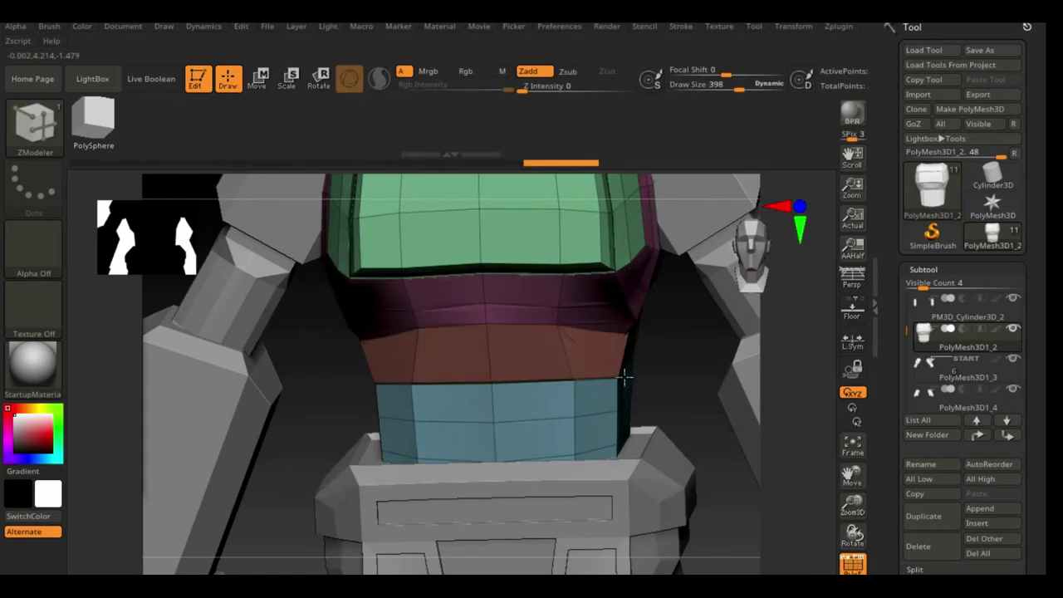
left_click_drag(625, 377, 582, 366)
key("space")
left_click(511, 363)
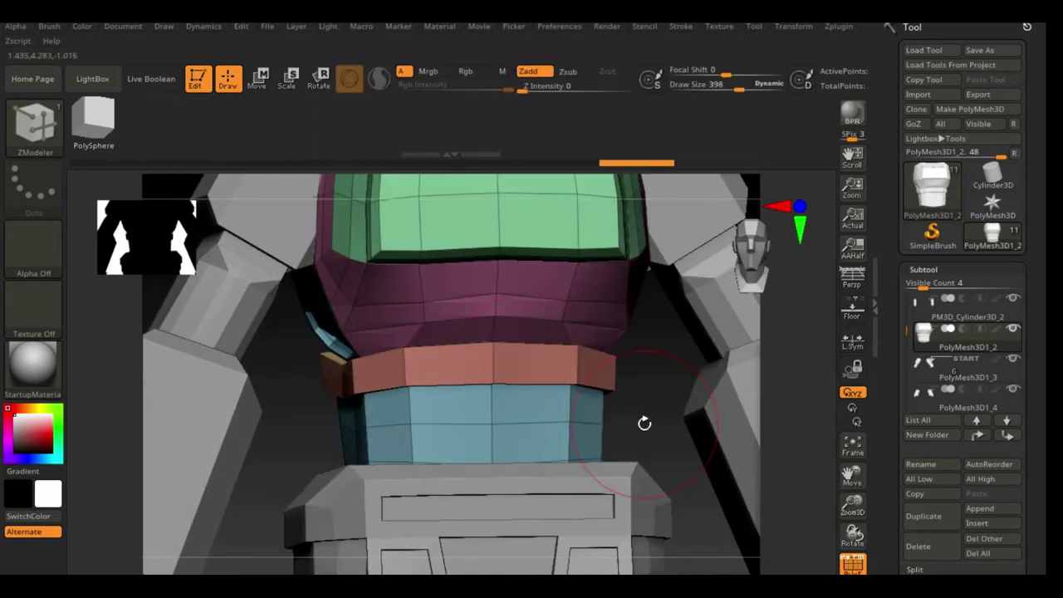
left_click_drag(645, 424, 542, 363)
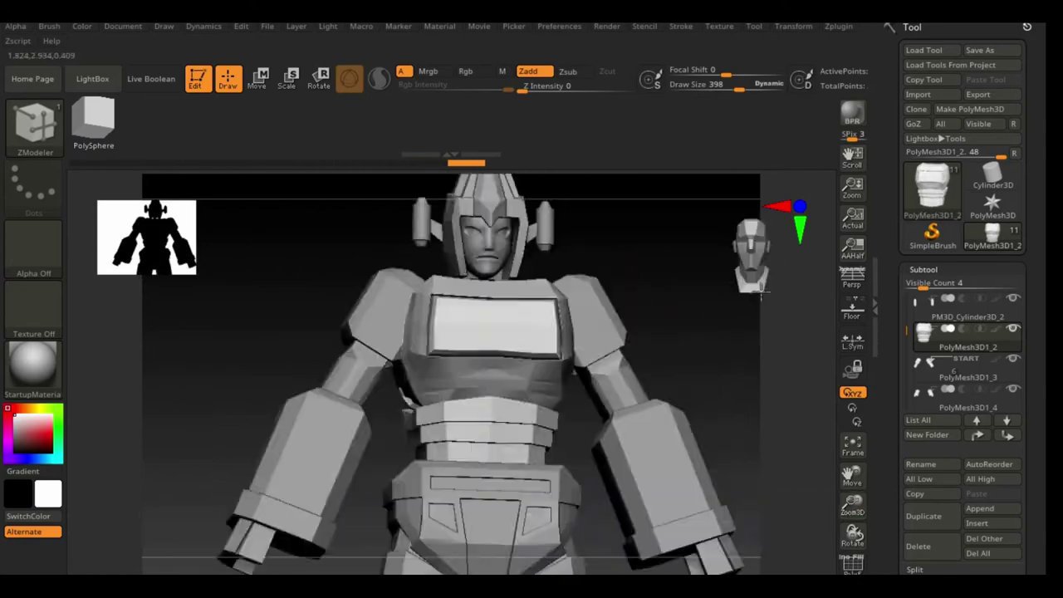
left_click_drag(582, 384, 697, 281)
- Select the forearm subtool PolyMesh3D1_4 and show its polygroup colours with Polyframe
left_click(693, 347, "alt")
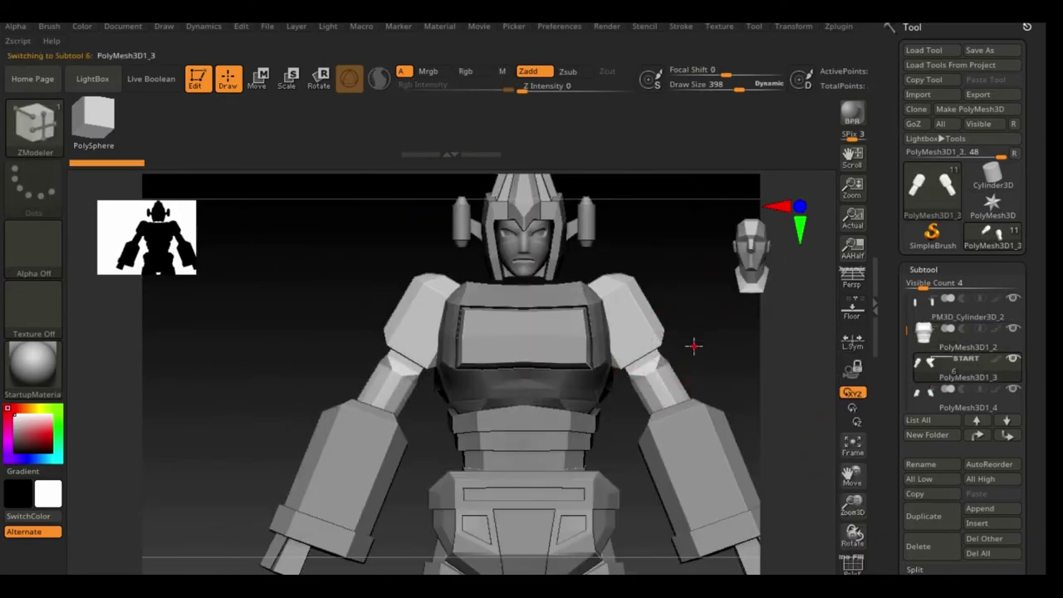
key("b")
key("m")
key("v")
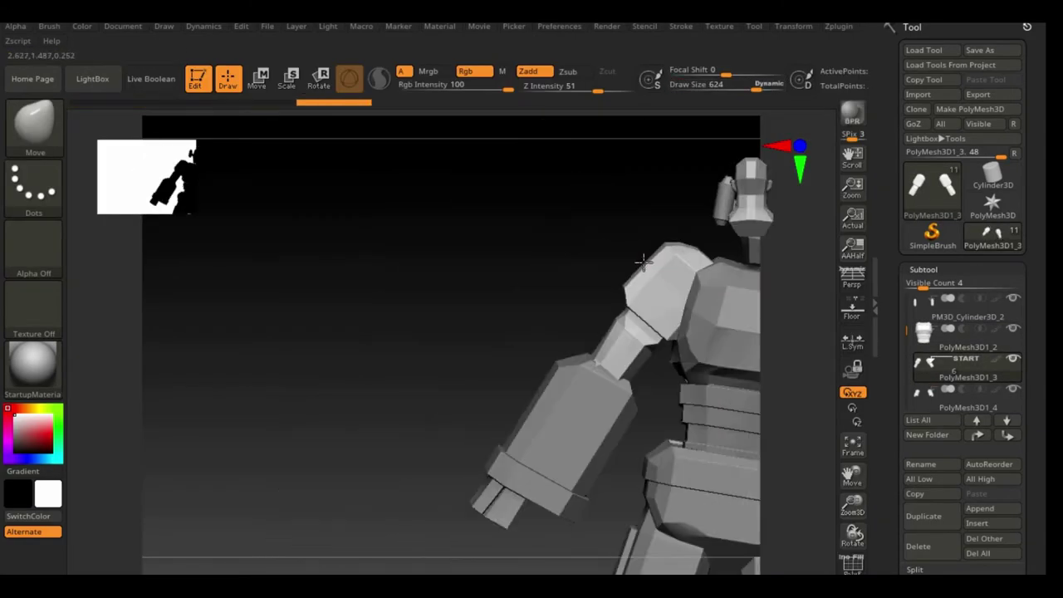
mouse_move(649, 264)
left_mouse_down()
mouse_move(651, 347)
mouse_move(712, 400)
left_mouse_up()
left_click(712, 401, "alt")
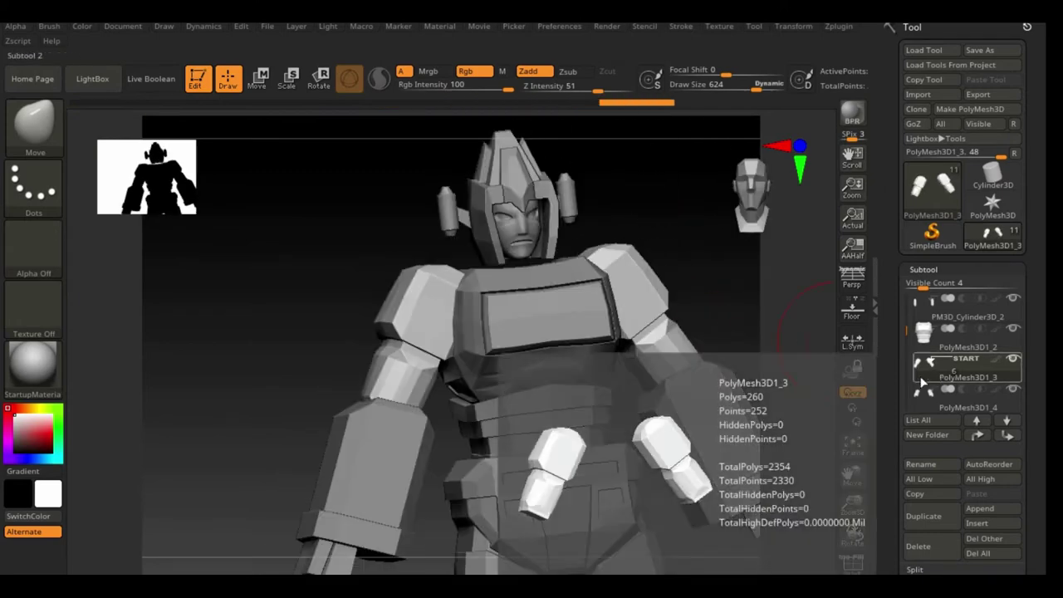
key("shift+f")
left_click_drag(831, 469, 684, 340)
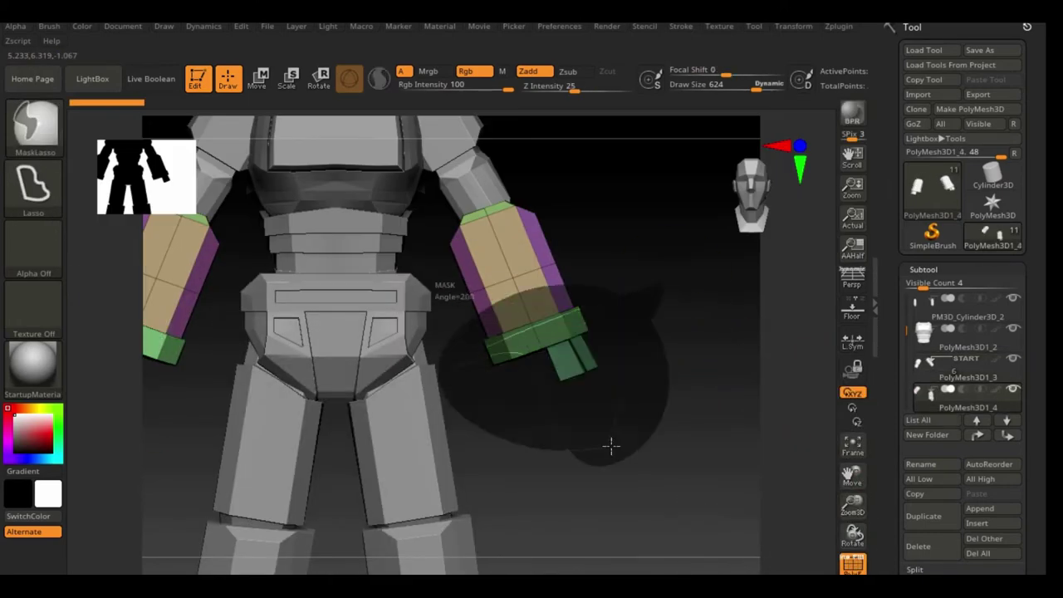
mouse_move(599, 390)
left_mouse_down()
mouse_move(646, 375)
mouse_move(645, 309)
mouse_move(797, 441)
mouse_move(658, 248)
left_mouse_up()
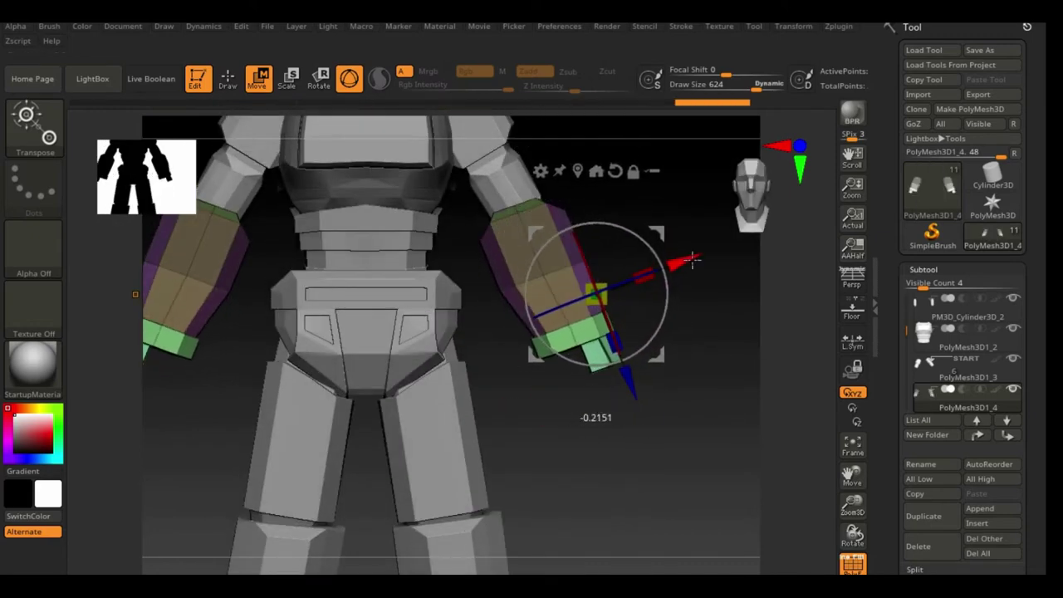
mouse_move(665, 334)
left_mouse_down()
mouse_move(748, 316)
mouse_move(678, 285)
left_mouse_up()
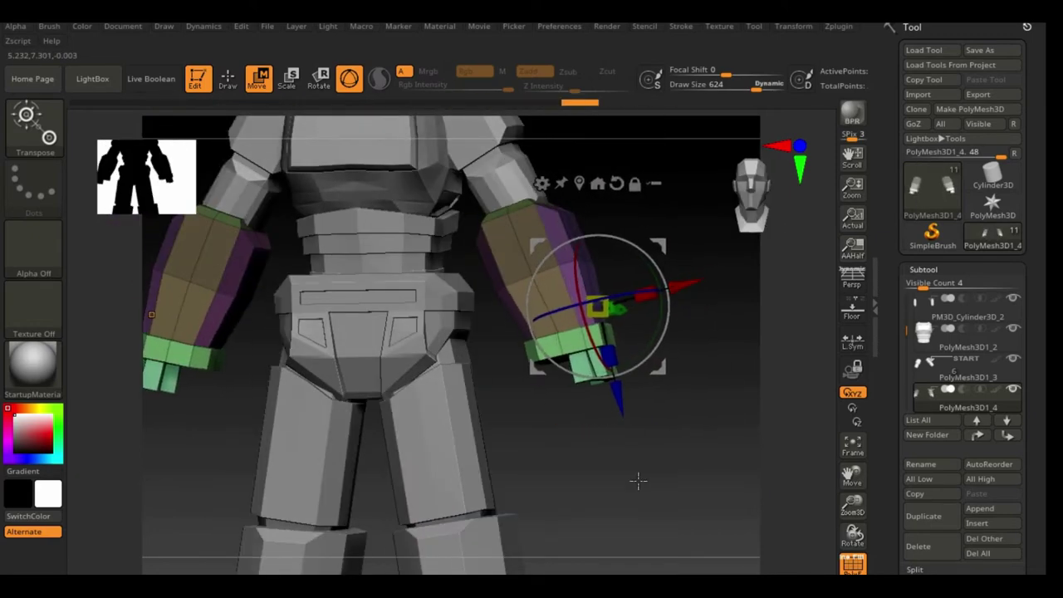
- Return to ZModeler and set Transpose with a Polygroup Island target
key("q")
key("b")
key("z")
key("m")
key("space")
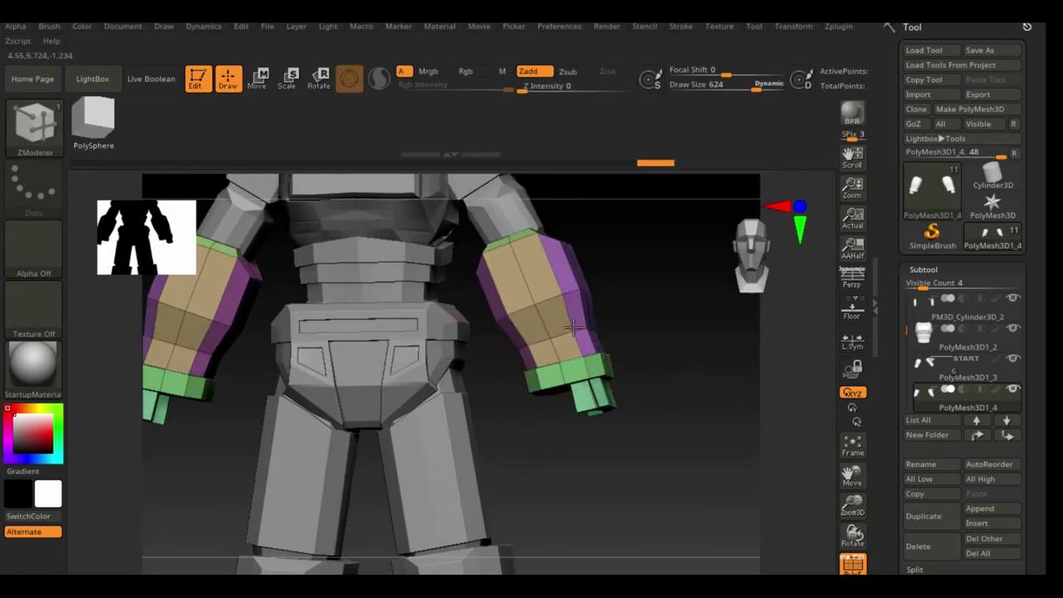
mouse_move(557, 335)
left_mouse_down()
mouse_move(703, 340)
mouse_move(546, 360)
left_mouse_up()
- Push the chest panel polygroup outward and bevel its edge loop
key("space")
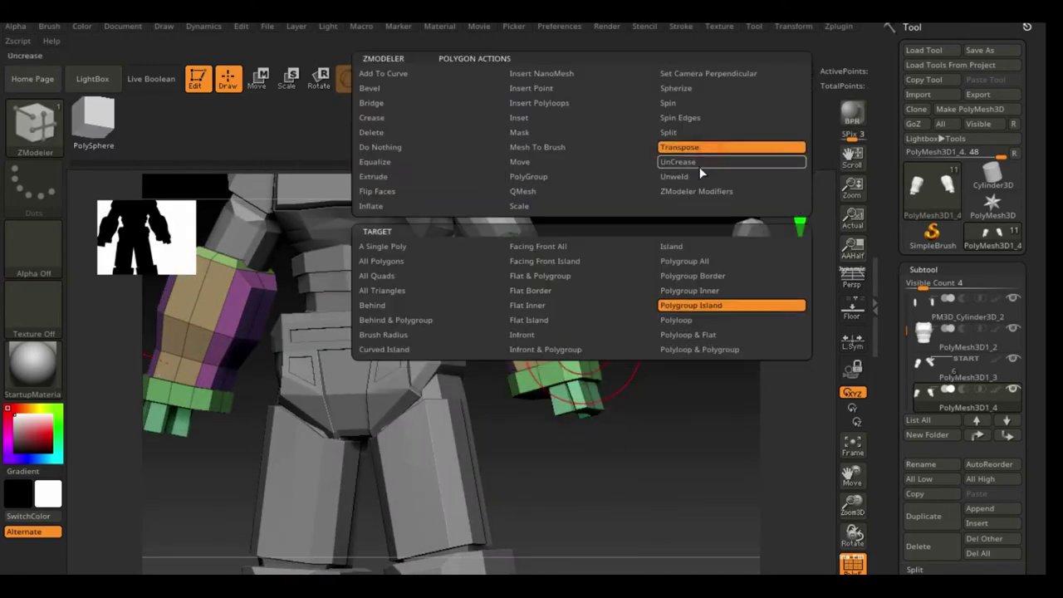
key("w")
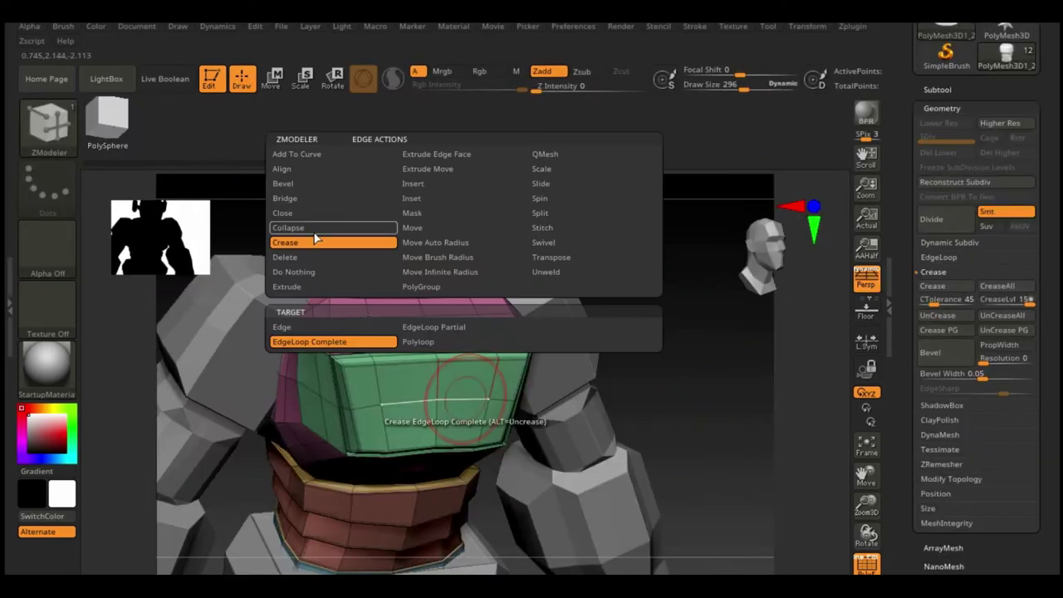
key("space")
key("w")
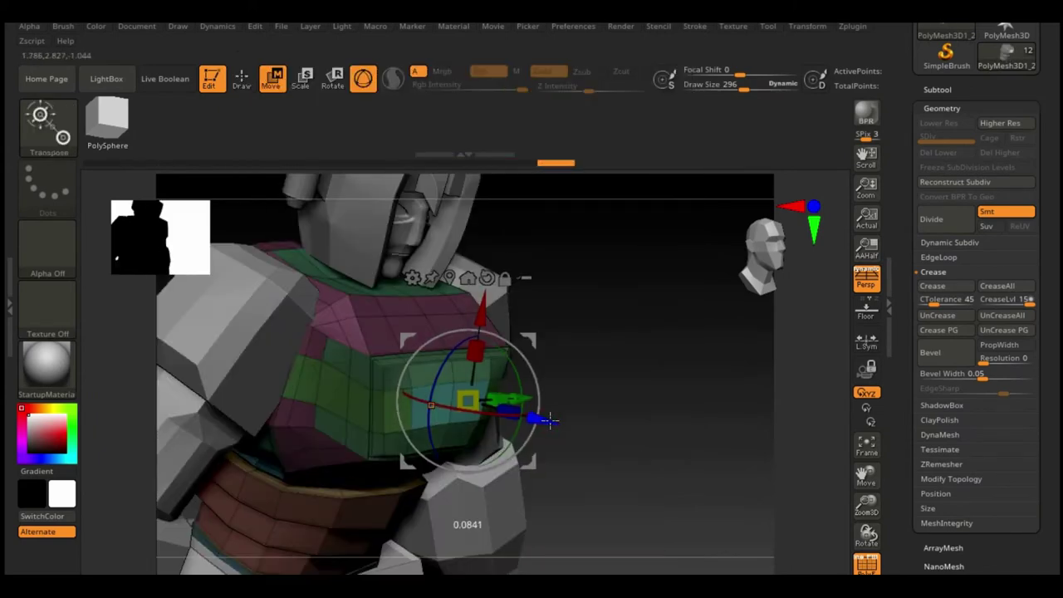
left_click_drag(515, 349, 581, 349)
left_click(443, 402)
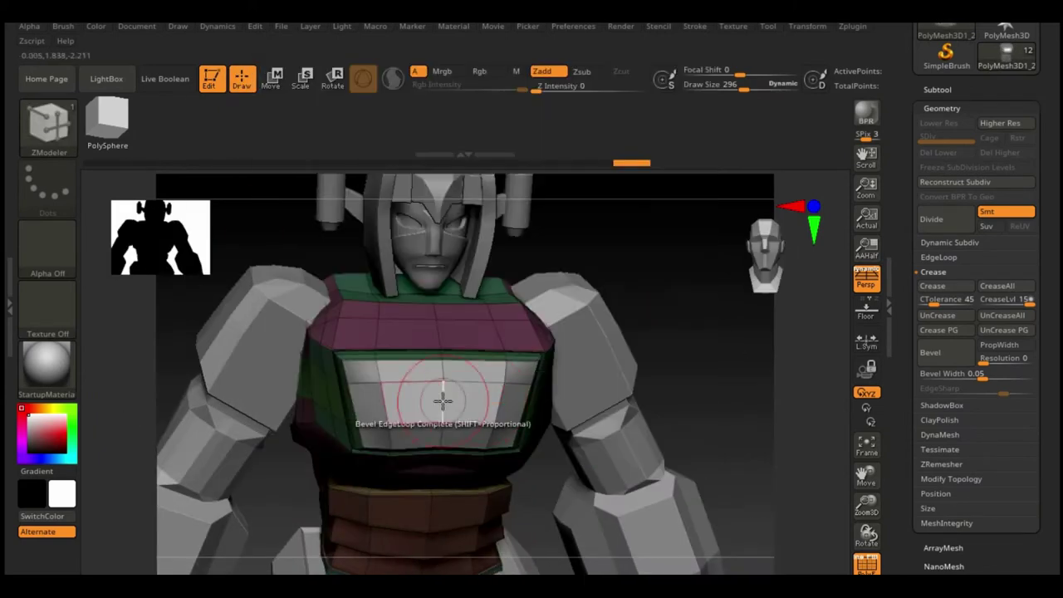
- Preview the chest smoothed at a higher subdivision, then recolour the chest polygroups
left_click_drag(767, 408, 823, 374)
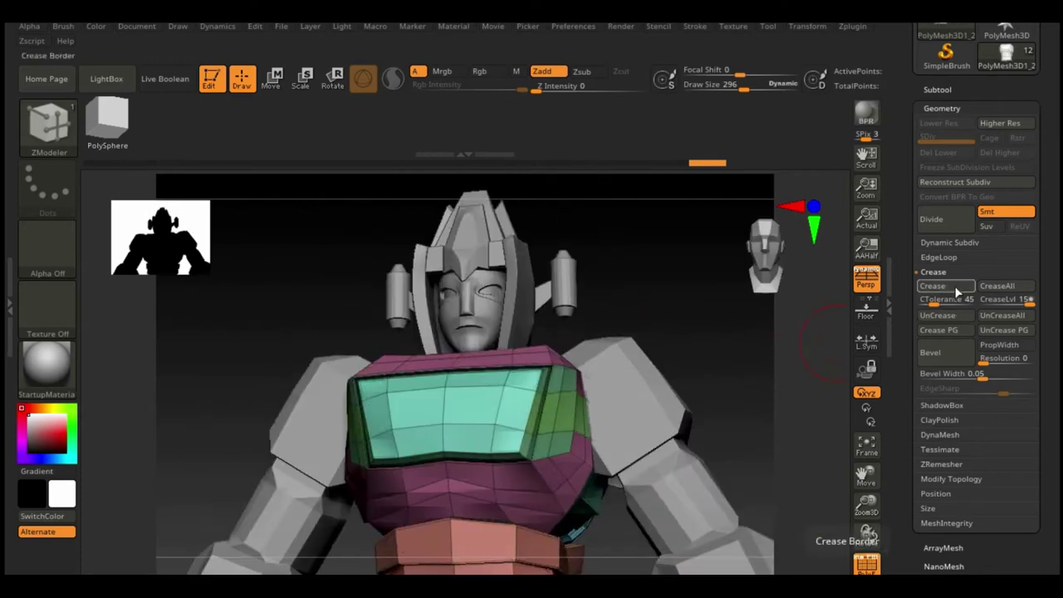
left_click(944, 219)
key("shift+f")
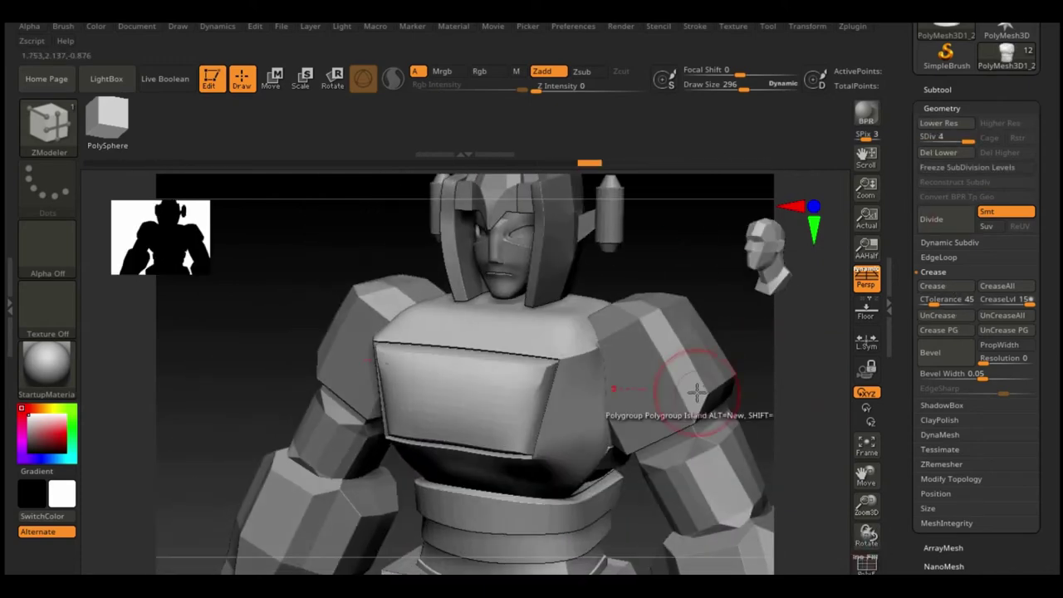
left_click_drag(689, 375, 719, 382)
left_click(1005, 155)
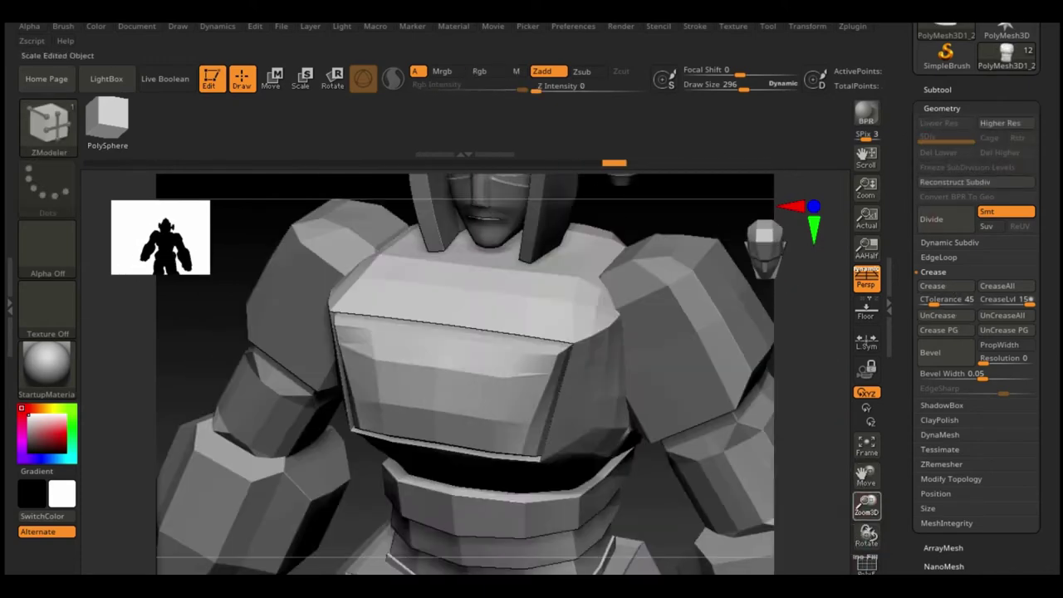
key("shift+f")
mouse_move(558, 285)
left_mouse_down()
mouse_move(712, 380)
mouse_move(562, 340)
mouse_move(536, 392)
left_mouse_up()
left_click(561, 341)
- Inset a single polygon on the chest top and nudge the pink strip into place
key("space")
left_click(551, 112)
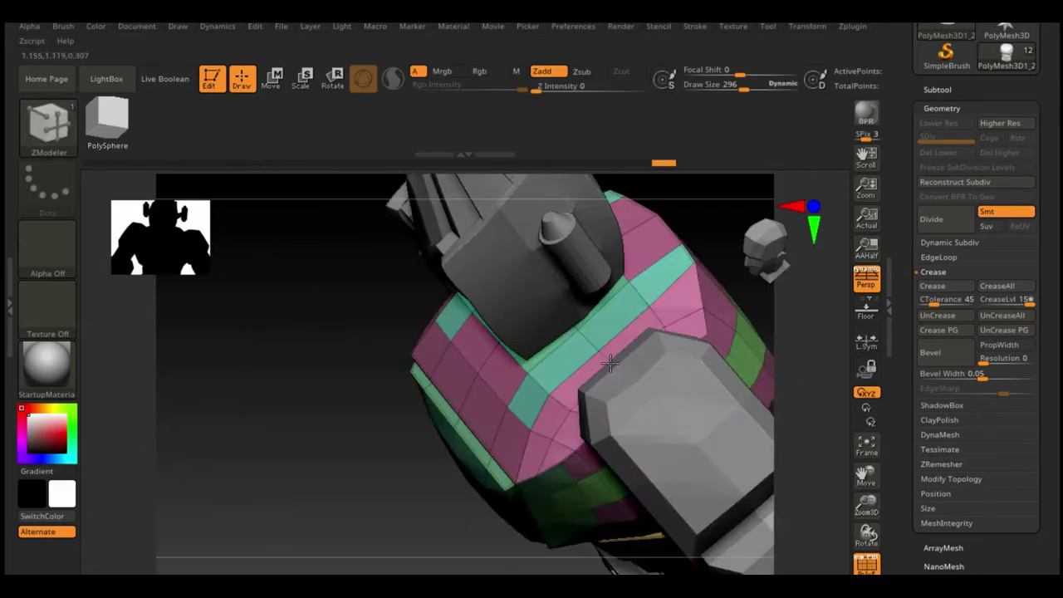
left_click_drag(867, 504, 867, 491)
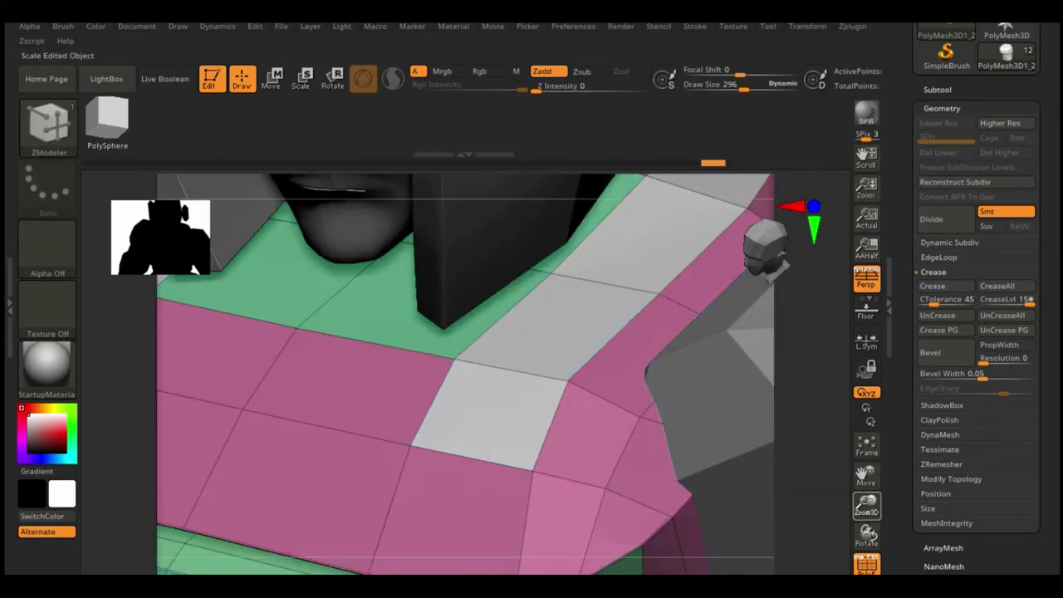
key("w")
left_click(550, 240, "ctrl+shift")
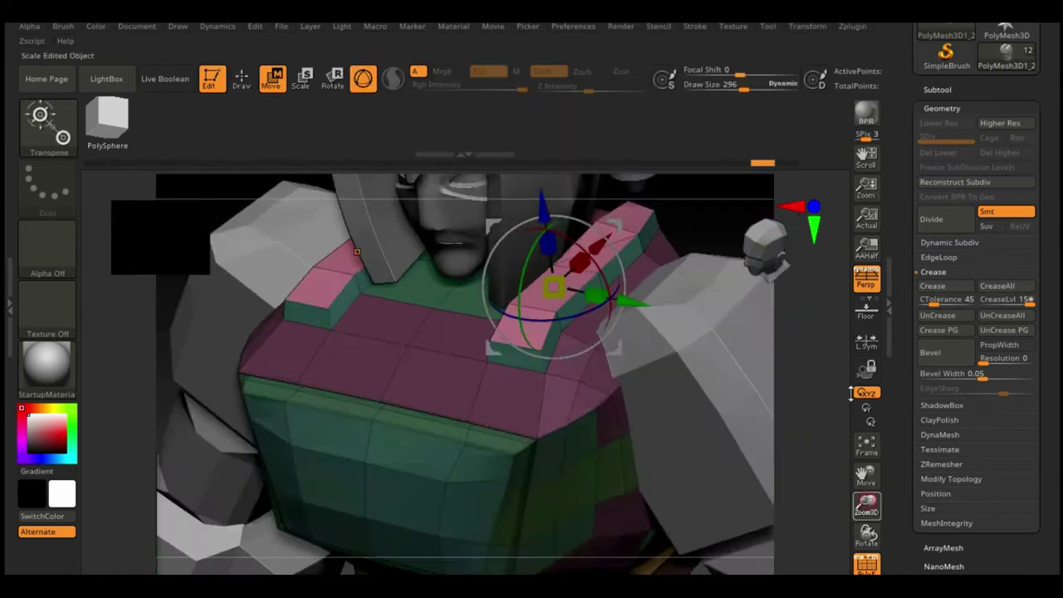
left_click_drag(630, 292, 643, 289)
left_click_drag(680, 247, 248, 258)
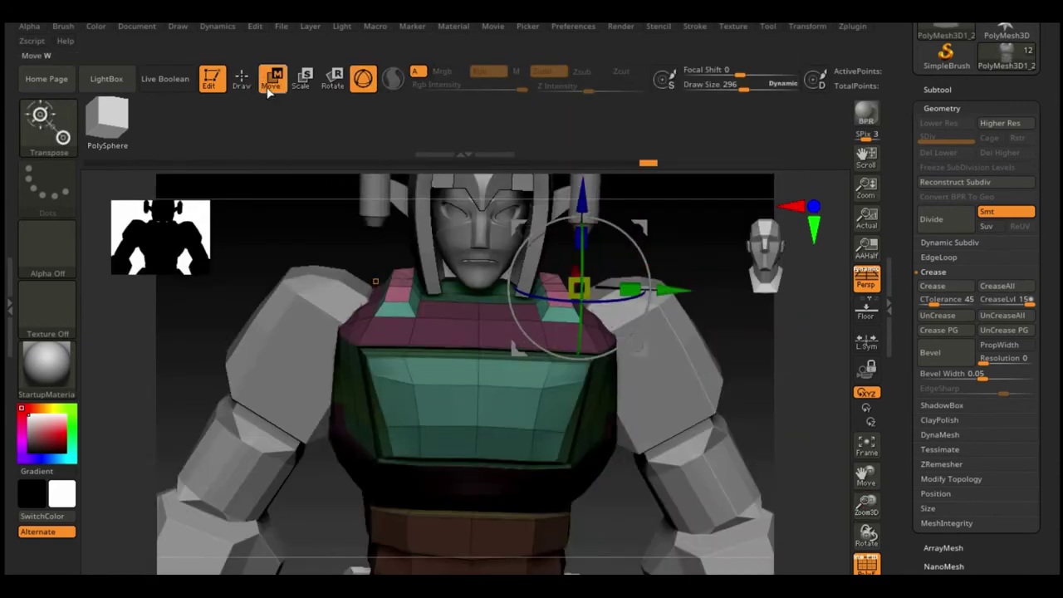
- Give the chest strip its own polygroup and inset the top of the chest
key("space")
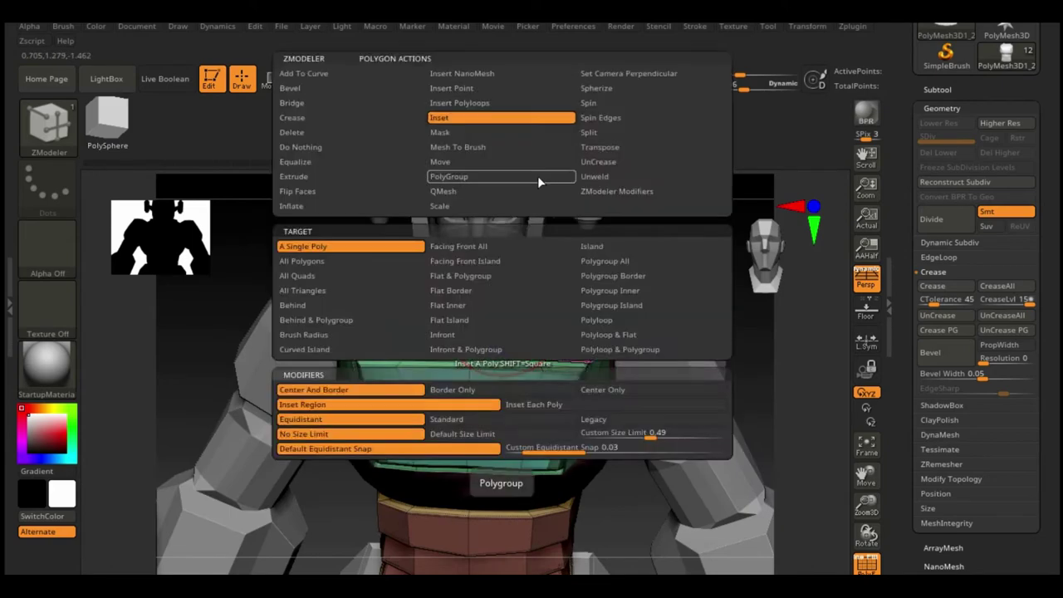
left_click(472, 339)
mouse_move(621, 304)
left_mouse_down()
mouse_move(616, 208)
mouse_move(631, 252)
left_mouse_up()
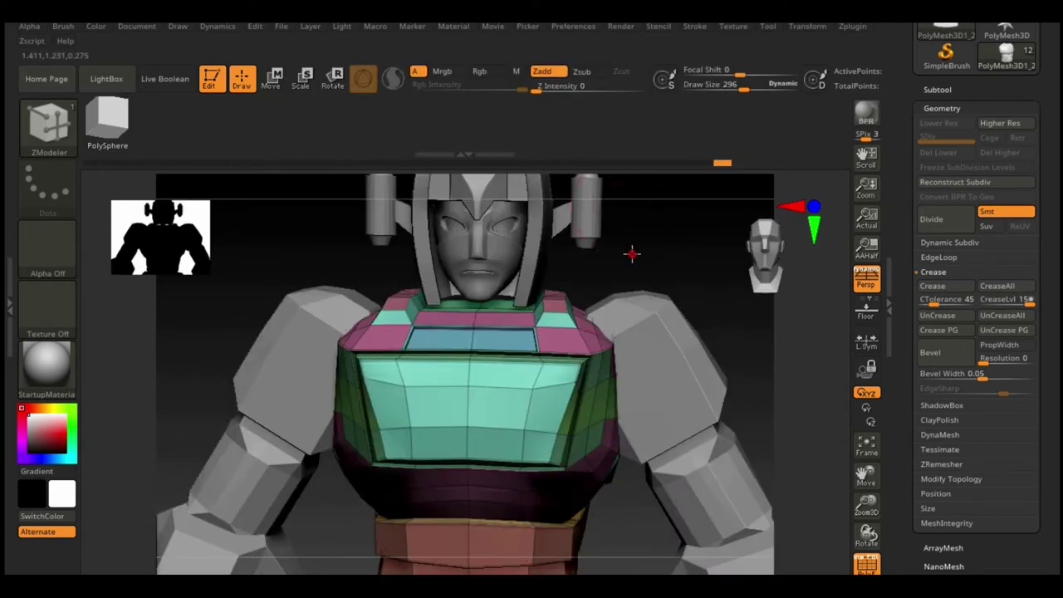
key("space")
key("space")
left_click(430, 117)
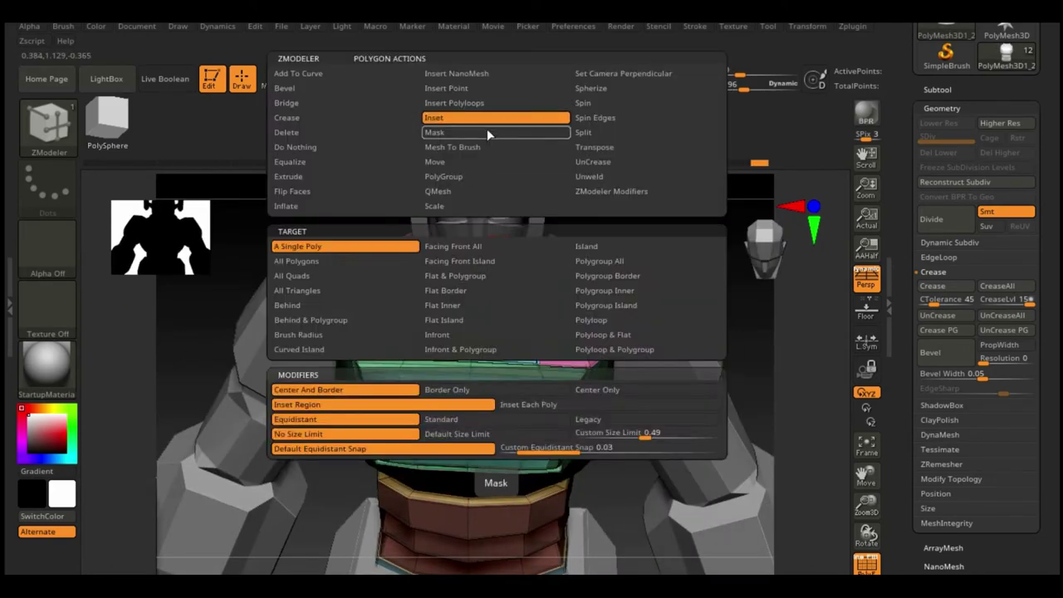
mouse_move(598, 249)
left_mouse_down()
mouse_move(638, 169)
mouse_move(489, 283)
left_mouse_up()
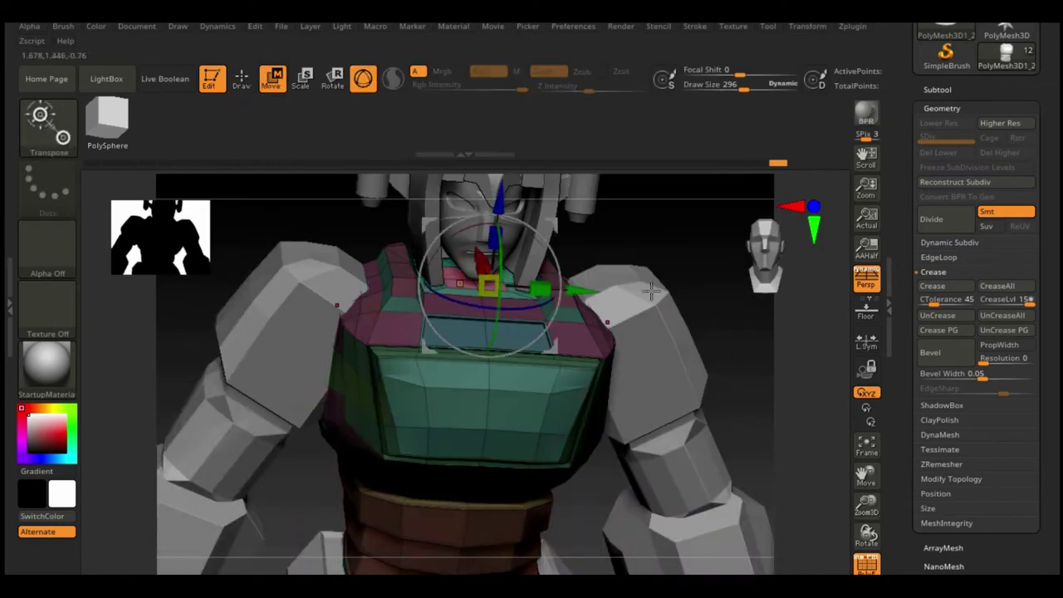
- Set ZModeler to extrude whole polygroup islands for the neck piece under the face
left_click_drag(651, 289, 631, 208, "alt")
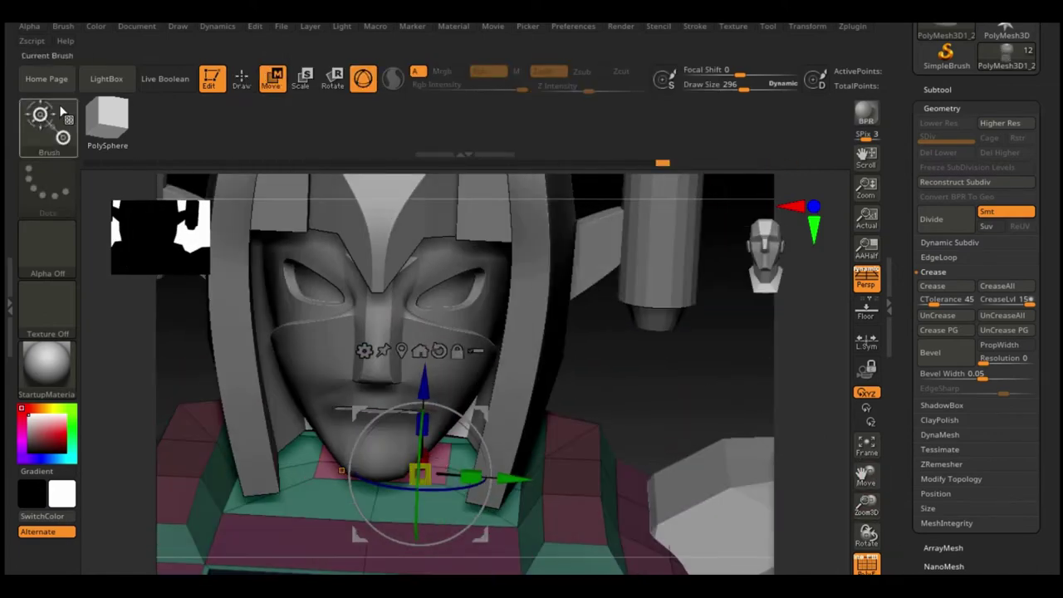
key("q")
key("space")
key("space")
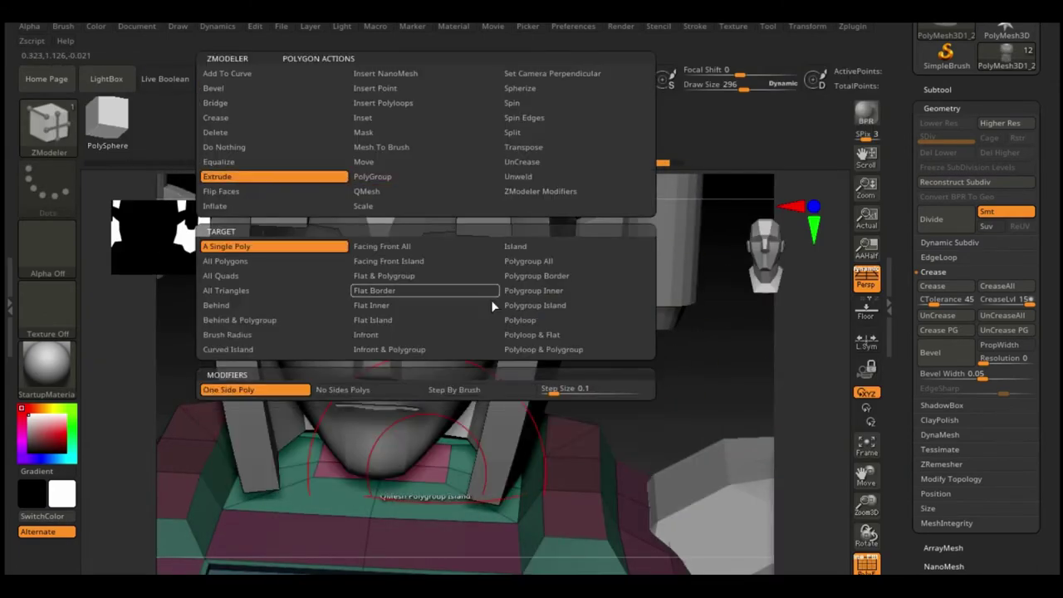
left_click(515, 306)
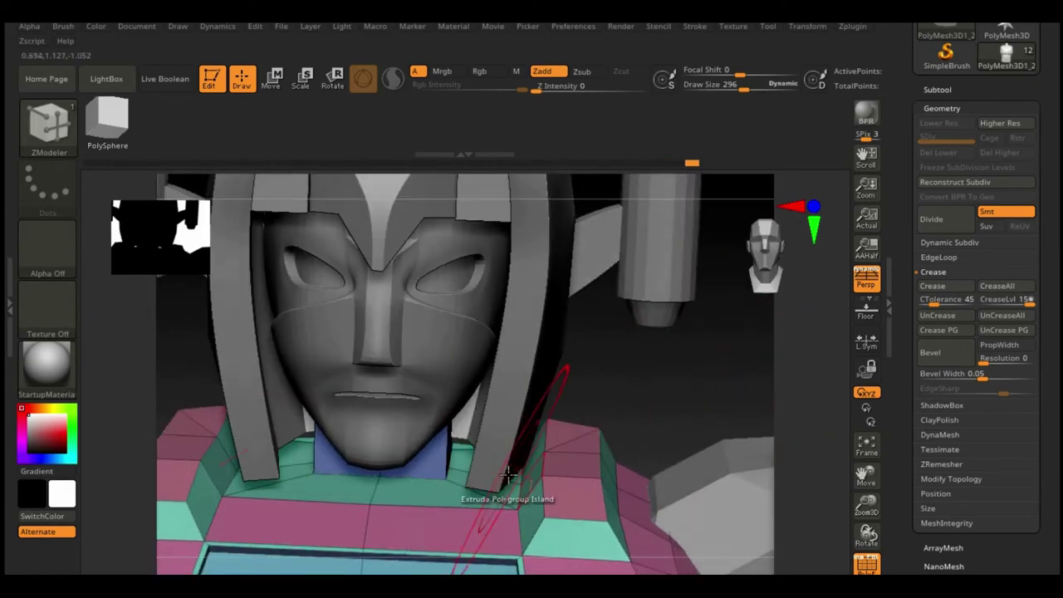
key("f")
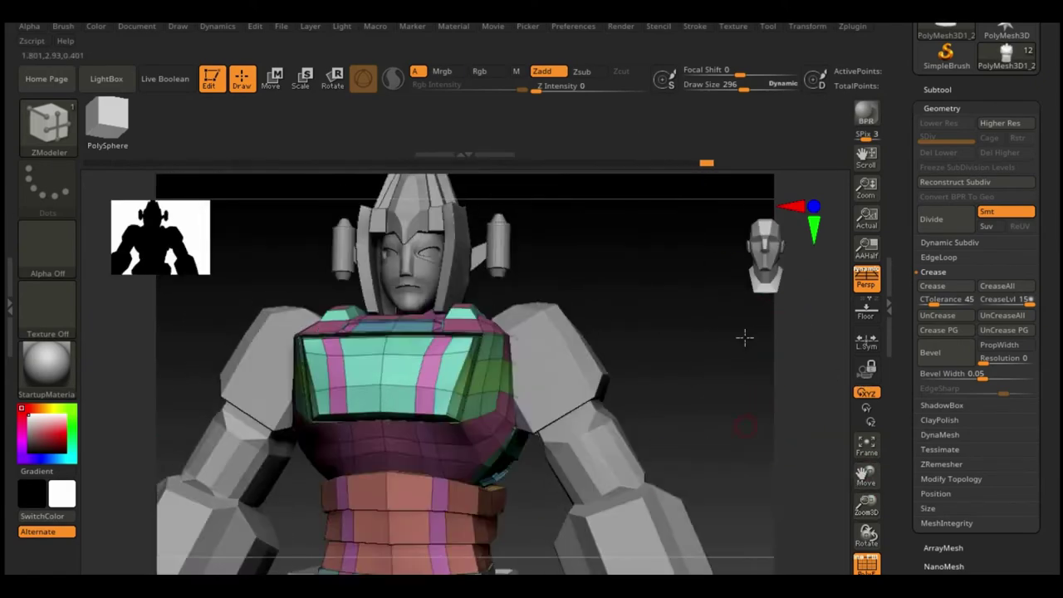
- Pick the Move Topological brush and show polygroup colours with wireframe
key("b")
left_click(413, 410)
mouse_move(615, 233)
left_mouse_down()
mouse_move(598, 290)
mouse_move(677, 308)
left_mouse_up()
left_click(274, 83)
left_click(867, 565)
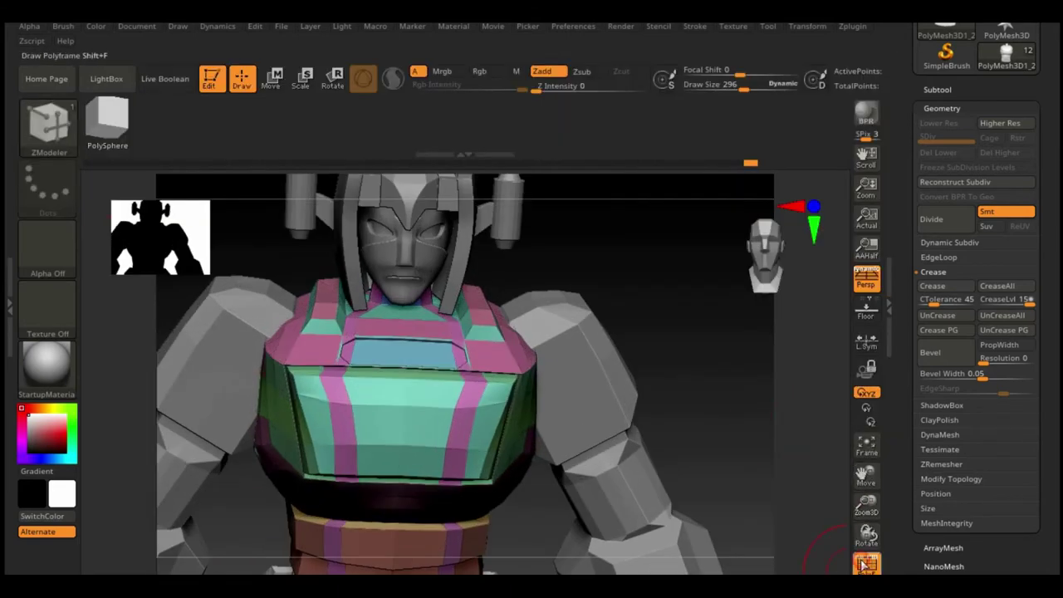
left_click(881, 563)
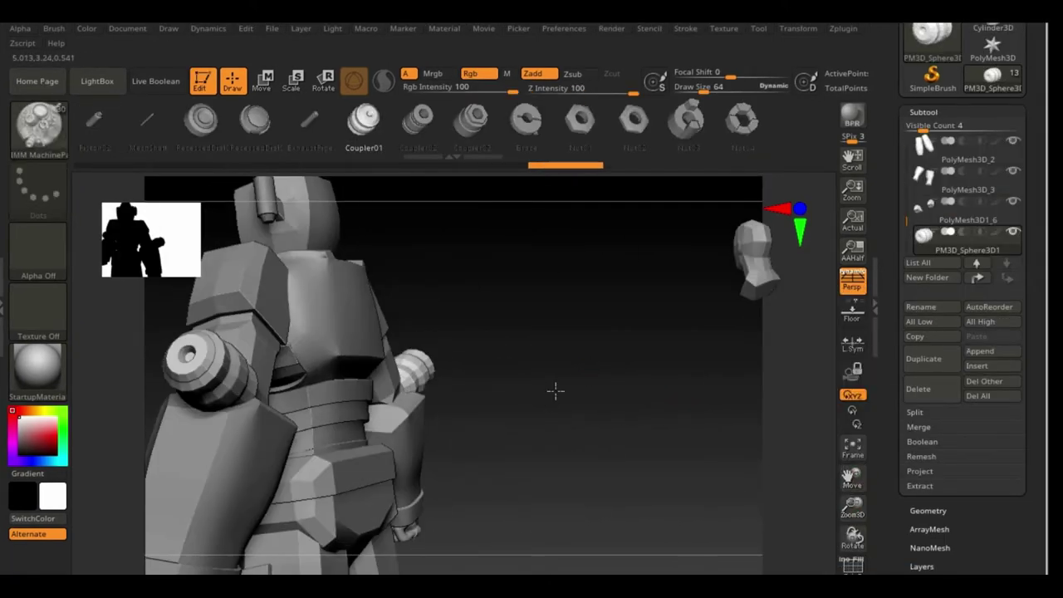
- Position the coupler attachment at the robot's shoulder and arm
key("w")
left_click_drag(263, 314, 633, 542)
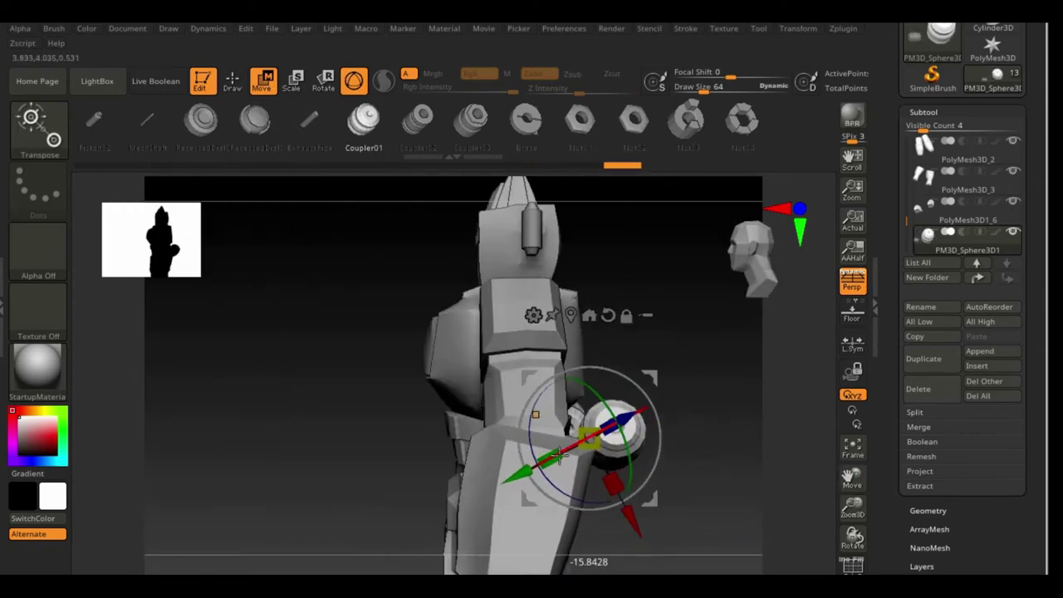
left_click_drag(601, 438, 690, 371)
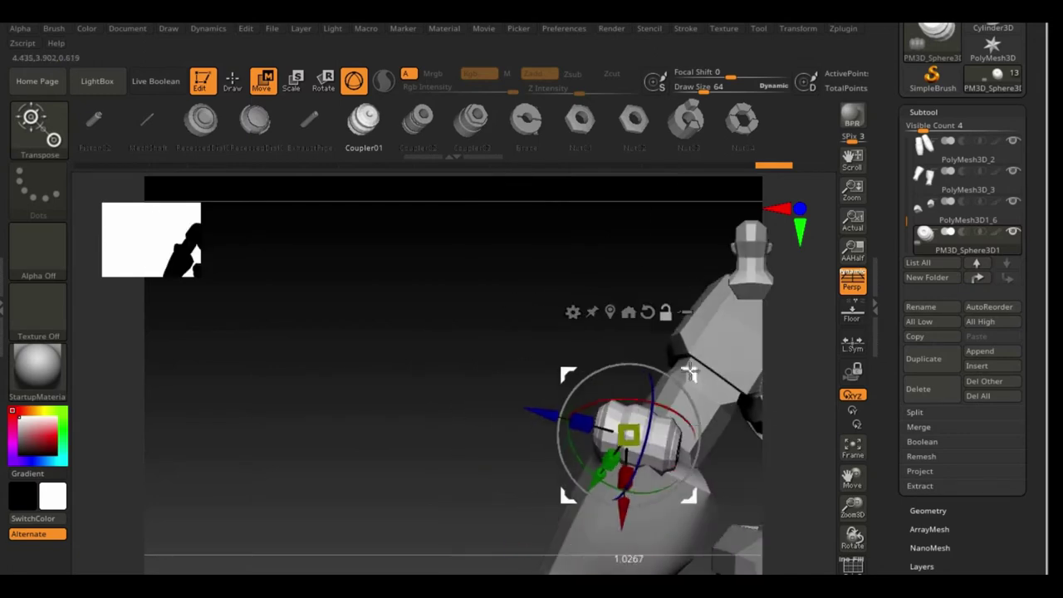
left_click_drag(745, 400, 655, 451)
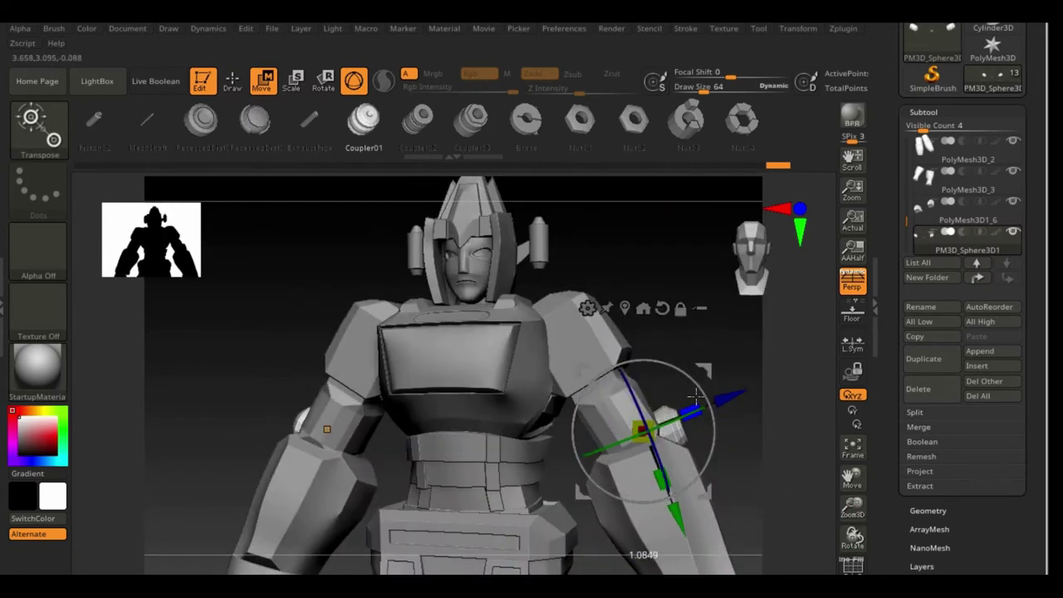
left_click_drag(697, 398, 673, 528)
mouse_move(735, 431)
left_mouse_down()
mouse_move(705, 444)
mouse_move(382, 441)
left_mouse_up()
mouse_move(581, 432)
left_mouse_down()
mouse_move(651, 410)
mouse_move(439, 453)
mouse_move(755, 408)
mouse_move(359, 175)
left_mouse_up()
- Rotate the knee couplers horizontal and slide them into the knee joints
key("w")
left_click_drag(392, 491, 489, 510)
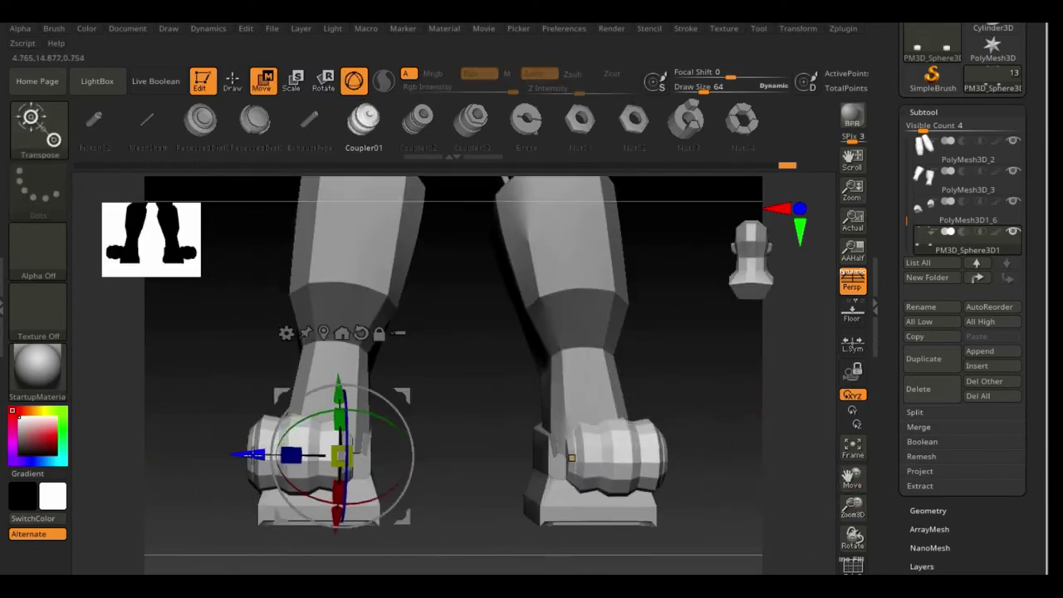
mouse_move(292, 453)
left_mouse_down()
mouse_move(641, 427)
mouse_move(601, 373)
mouse_move(620, 417)
mouse_move(307, 408)
left_mouse_up()
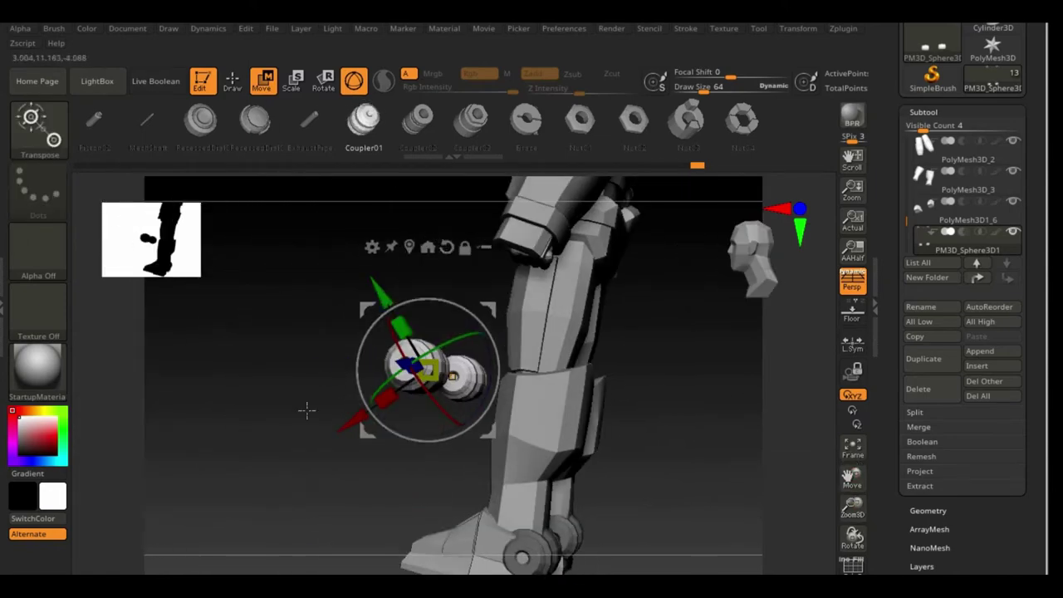
left_click_drag(415, 387, 694, 375)
left_click_drag(357, 448, 332, 507)
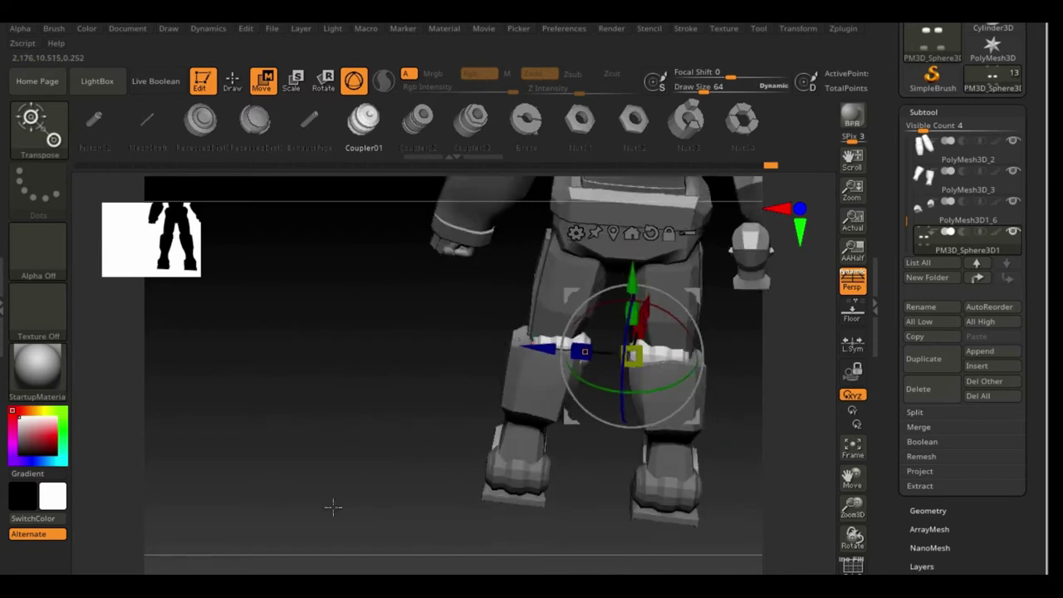
left_click_drag(391, 368, 285, 451)
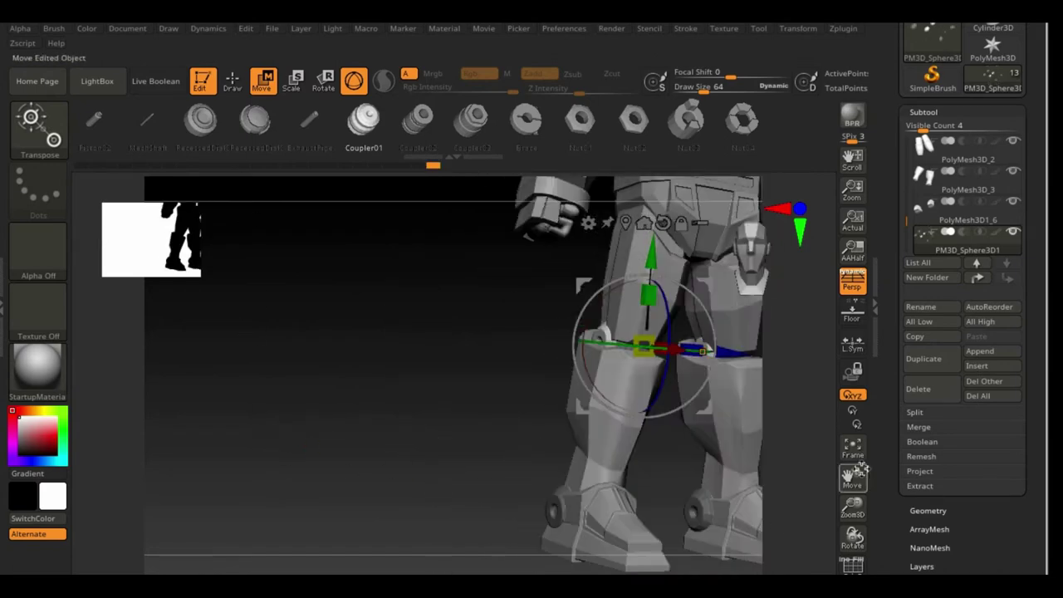
left_click_drag(854, 507, 842, 515)
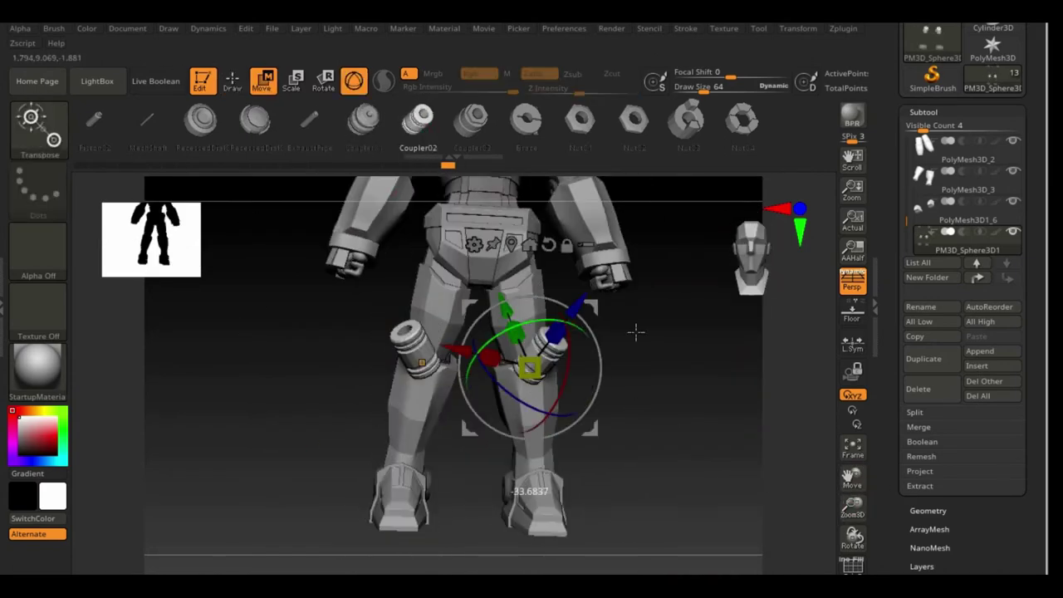
left_click_drag(635, 332, 582, 377)
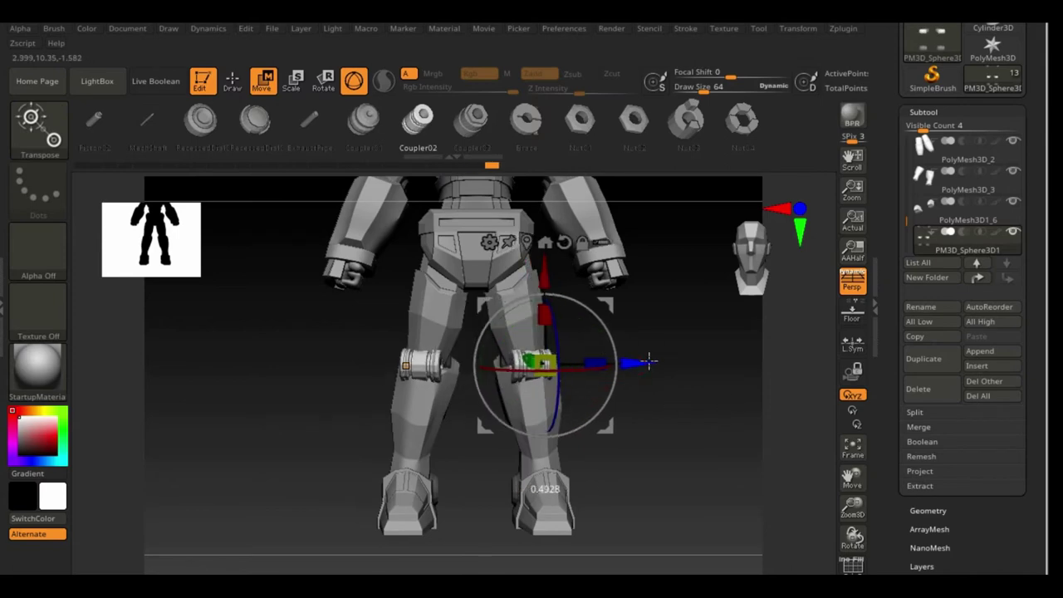
left_click_drag(649, 360, 602, 436)
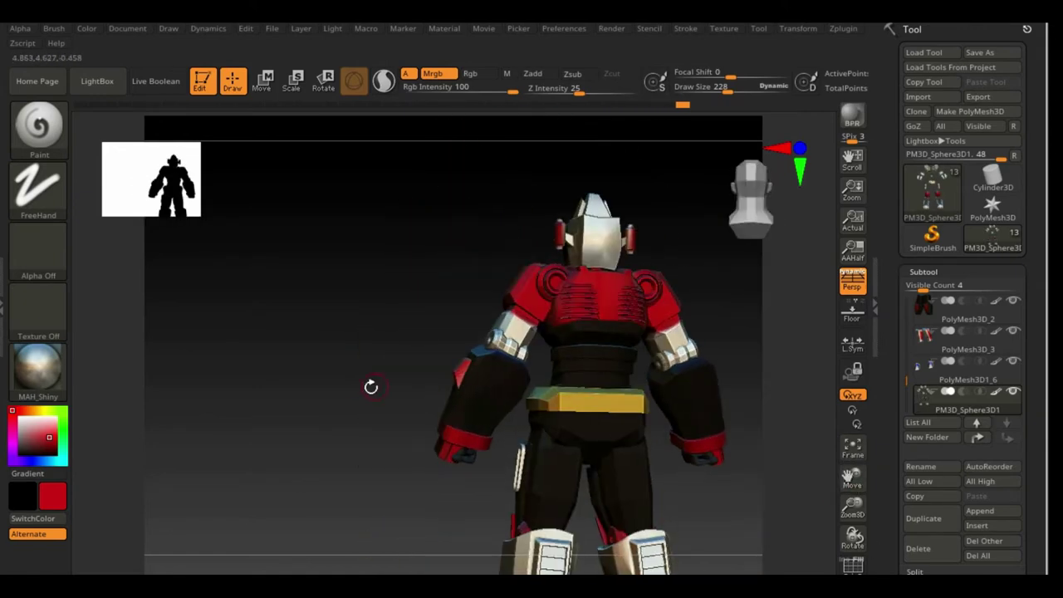
- Save the robot model as a ZTool file with Tool > Save As
left_click(990, 51)
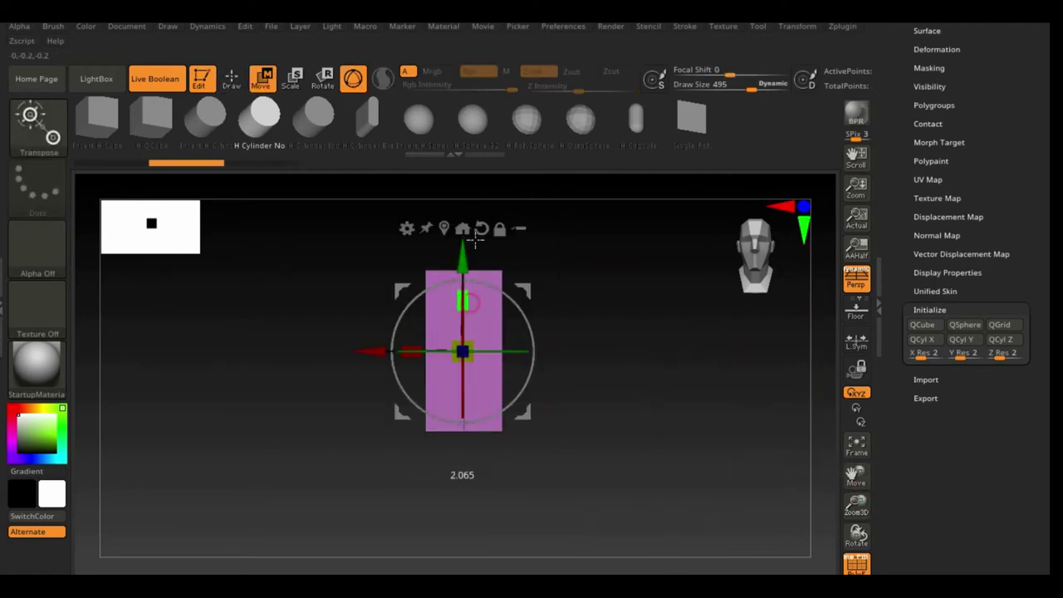
- Set the ZModeler Bridge action to work between two connected polygons on the block
left_click_drag(562, 361, 708, 465)
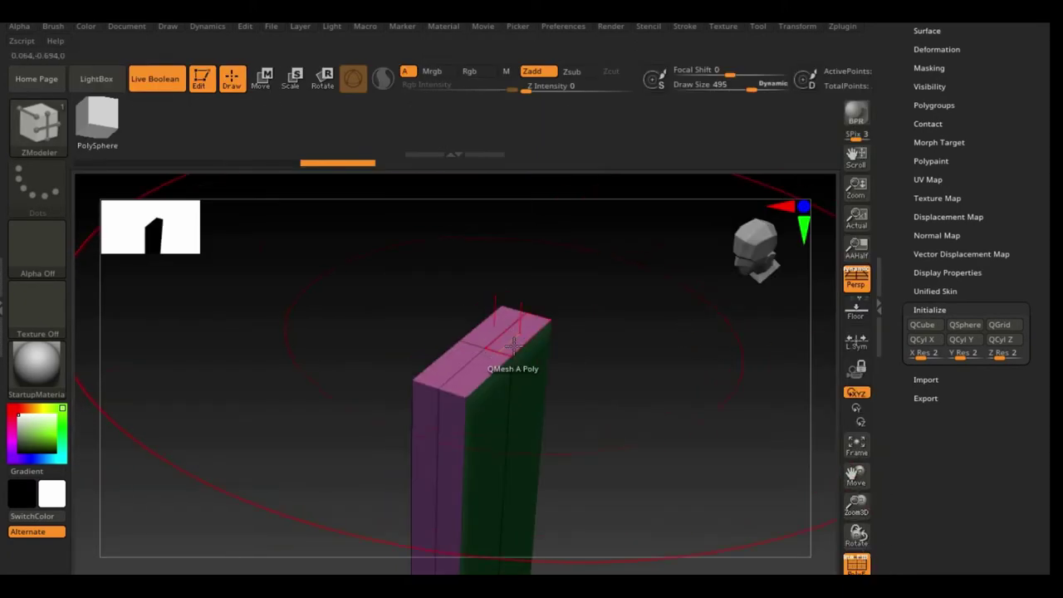
key("space")
left_click(301, 103)
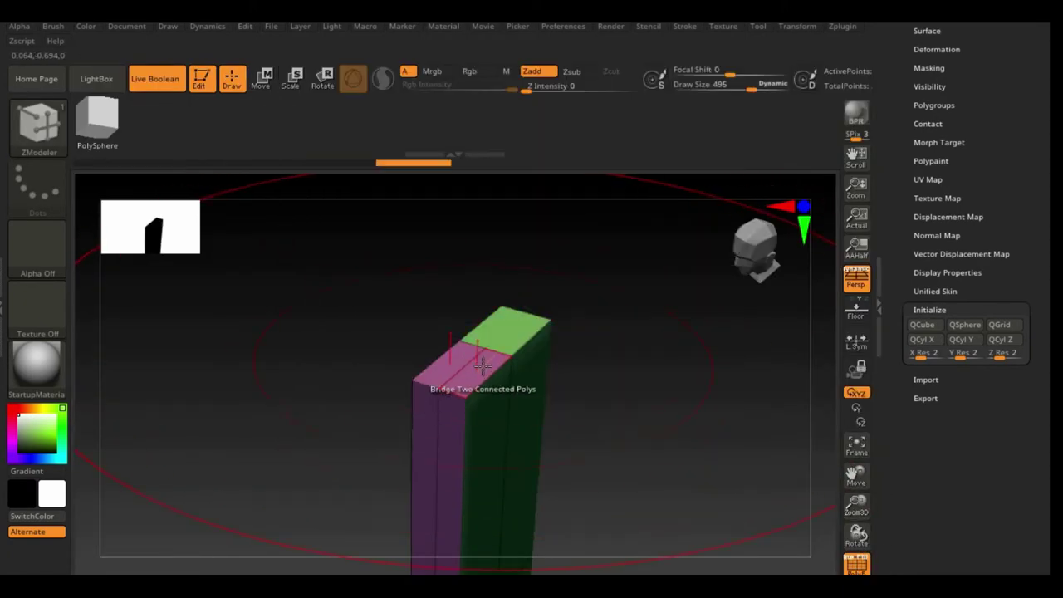
key("space")
left_click(503, 249)
key("space")
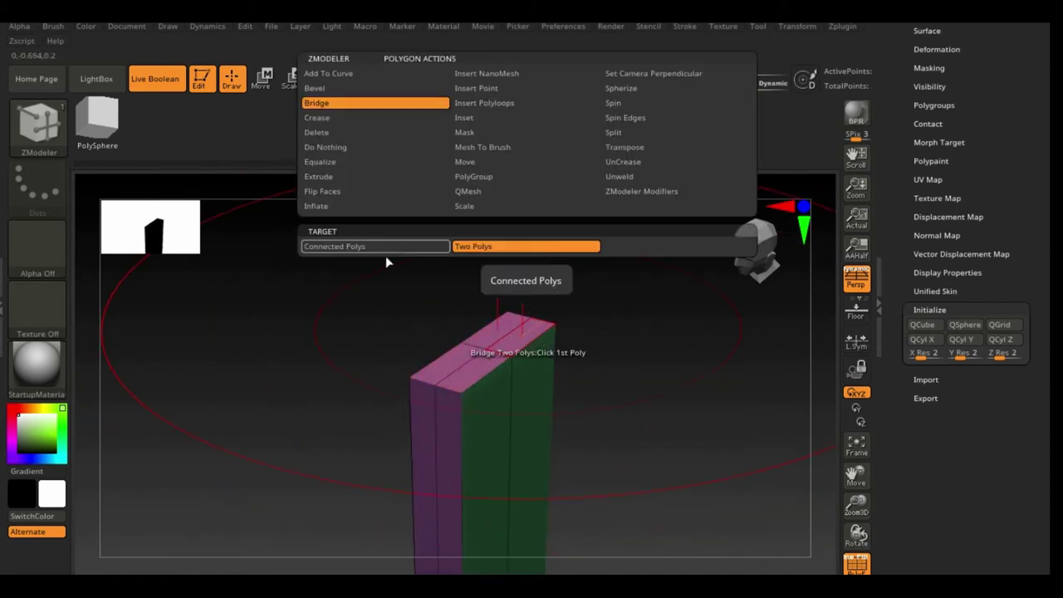
left_click(384, 248)
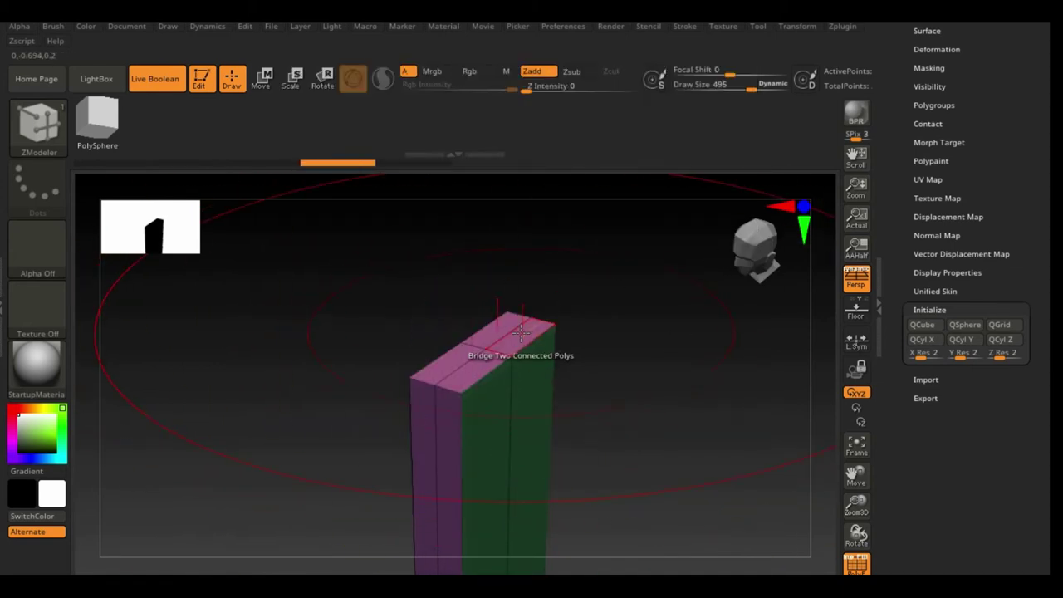
- Insert multiple edge loops along the block's length
mouse_move(823, 472)
left_mouse_down()
mouse_move(401, 427)
mouse_move(627, 527)
mouse_move(629, 406)
mouse_move(390, 332)
left_mouse_up()
key("space")
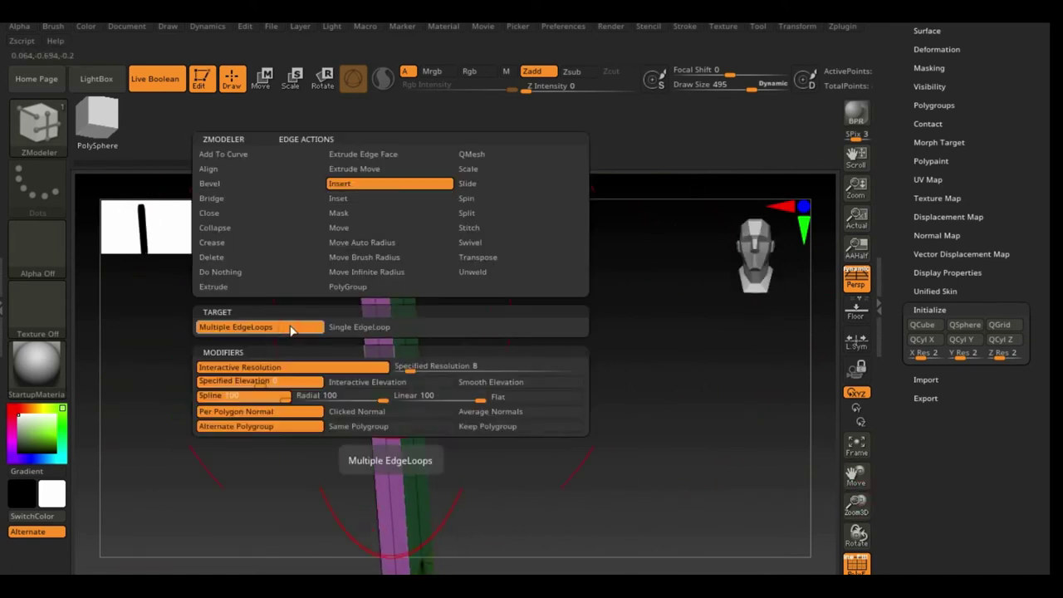
left_click(238, 325)
left_click_drag(411, 446, 589, 404)
- Assign polyloop polygroups so the side strips get their own polygroup
key("space")
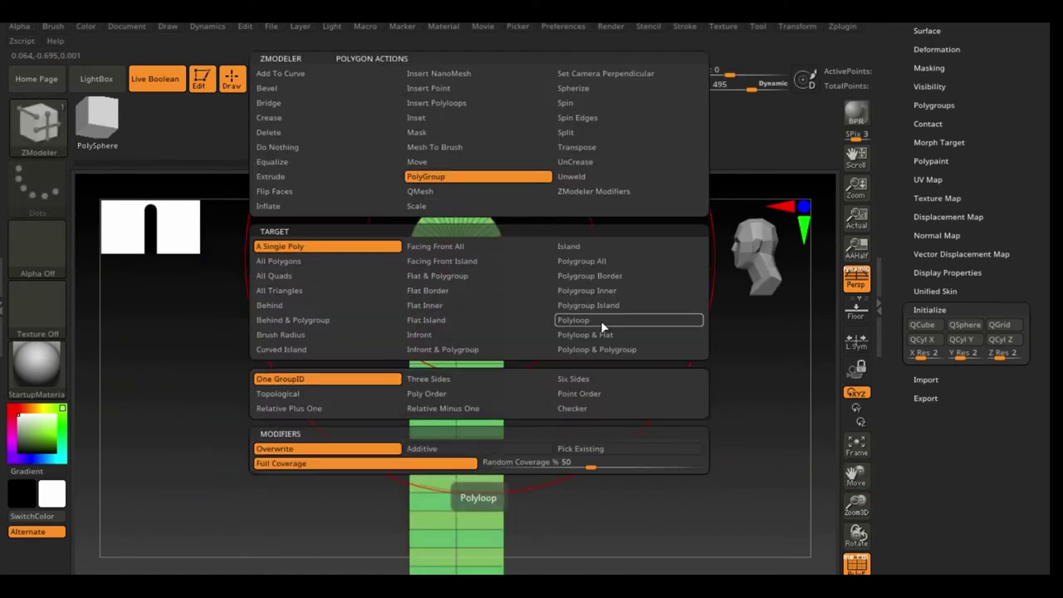
left_click(594, 316)
key("space")
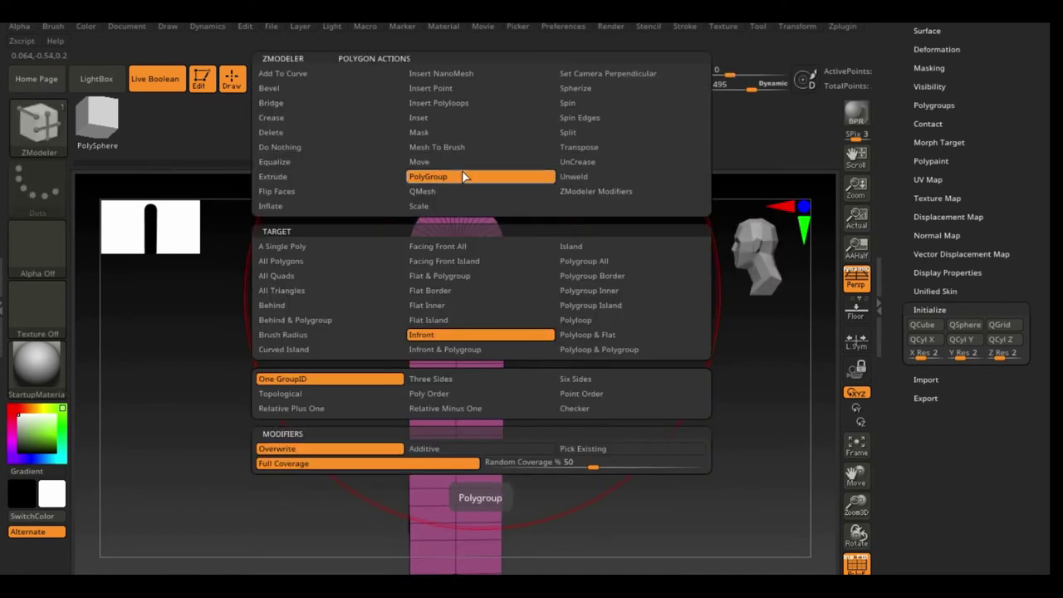
left_click(356, 375)
left_click_drag(461, 301, 594, 328)
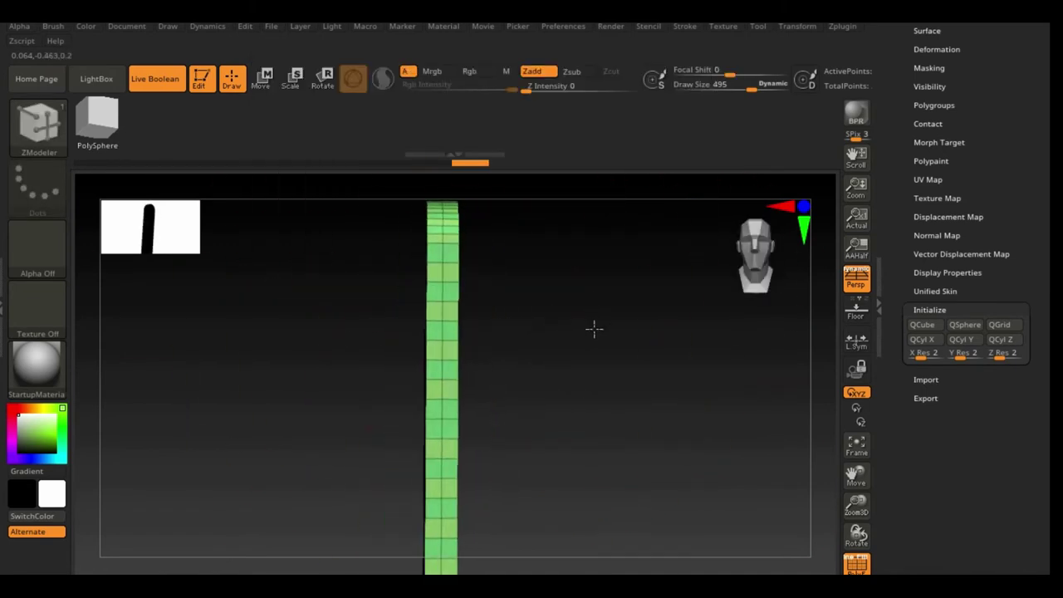
left_click_drag(356, 309, 382, 323)
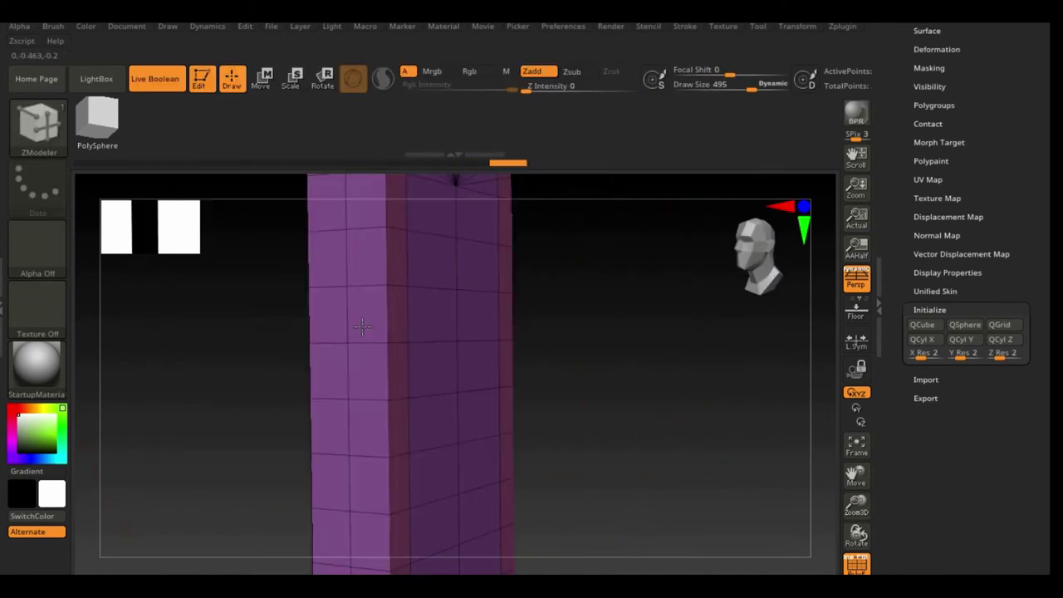
left_click(379, 321)
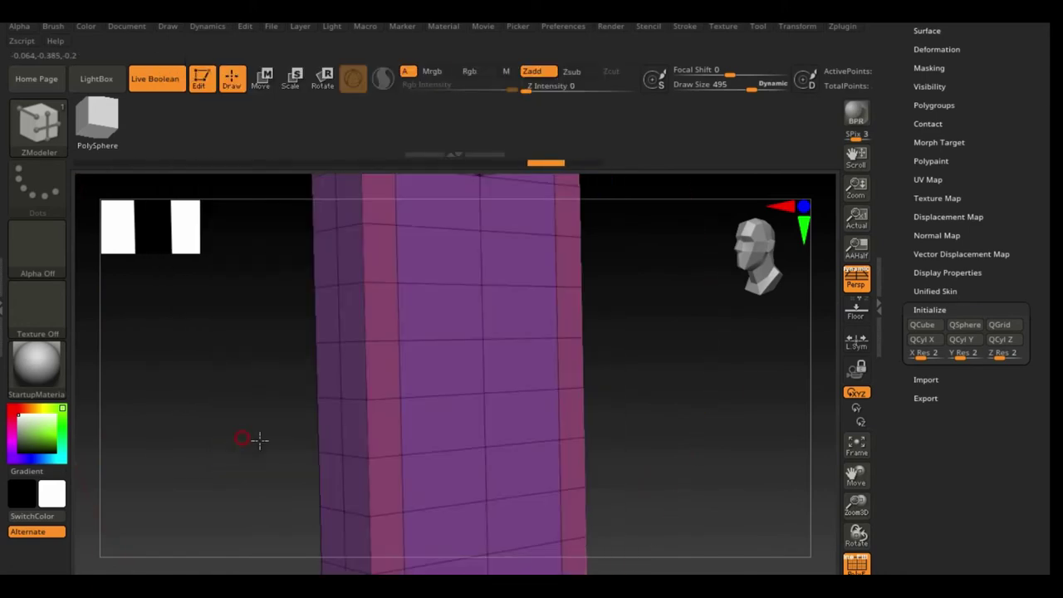
left_click_drag(249, 439, 258, 398)
- Inset and extrude the polygroup strips into raised brick blocks
key("space")
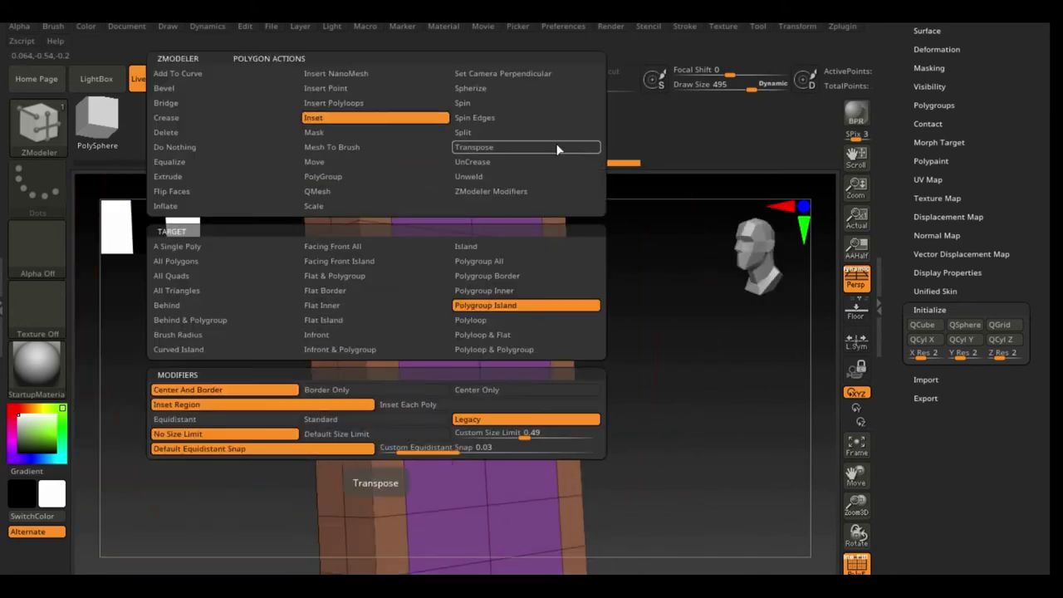
key("space")
key("space")
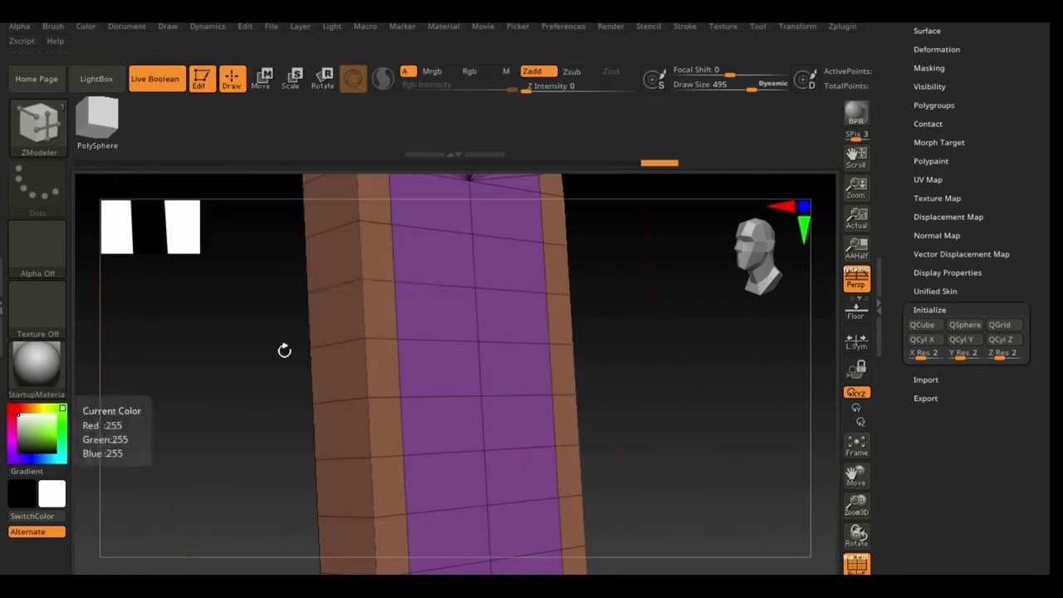
key("space")
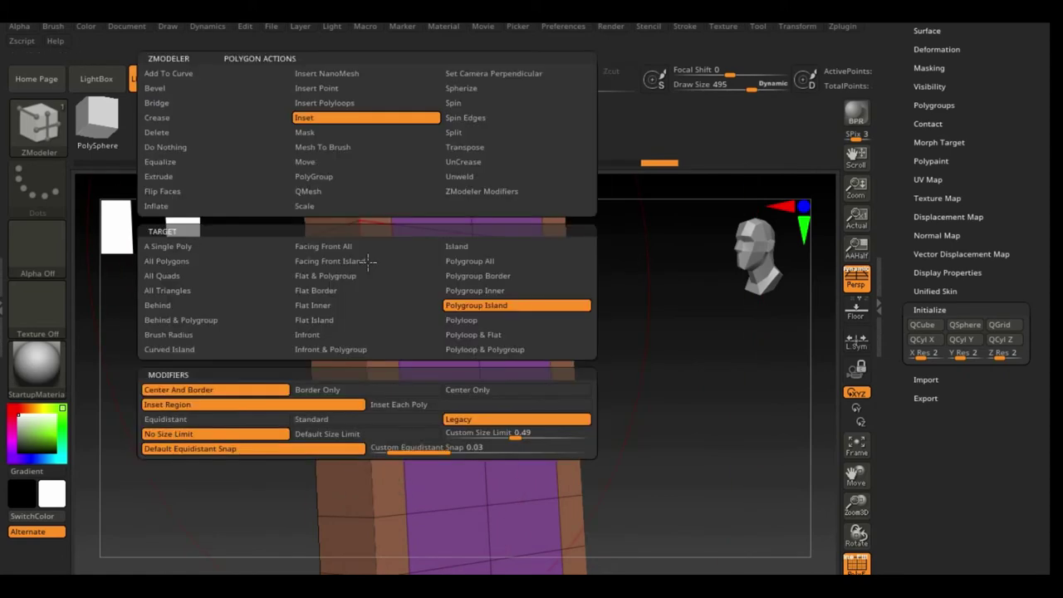
key("space")
key("space")
key("space")
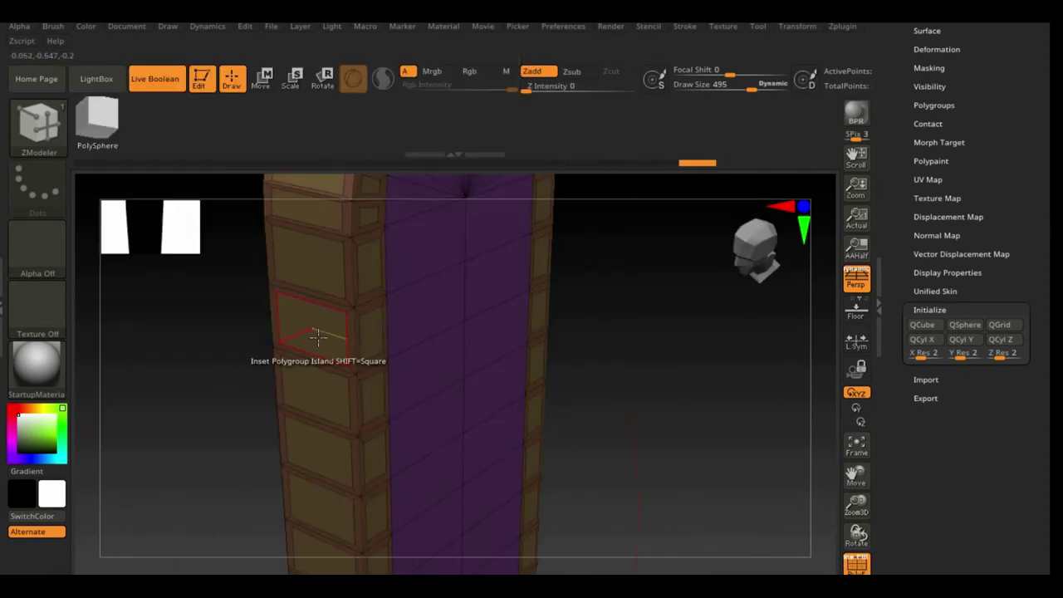
left_click_drag(318, 336, 307, 353)
- Choose bridging between two polygons and view the bricks face-on
left_click_drag(634, 308, 241, 266)
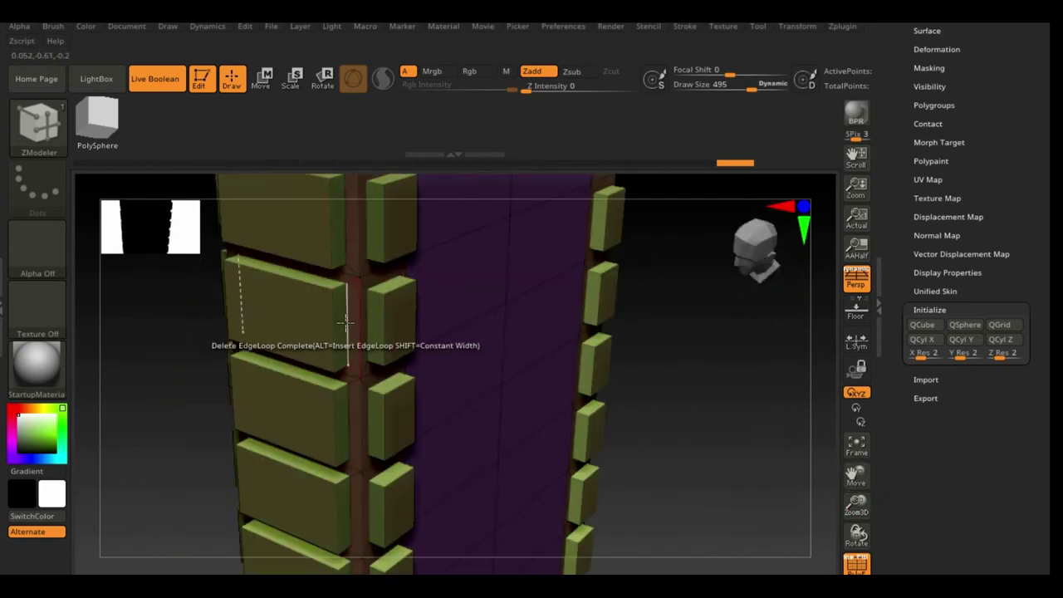
key("space")
left_click(207, 105)
left_click(280, 244)
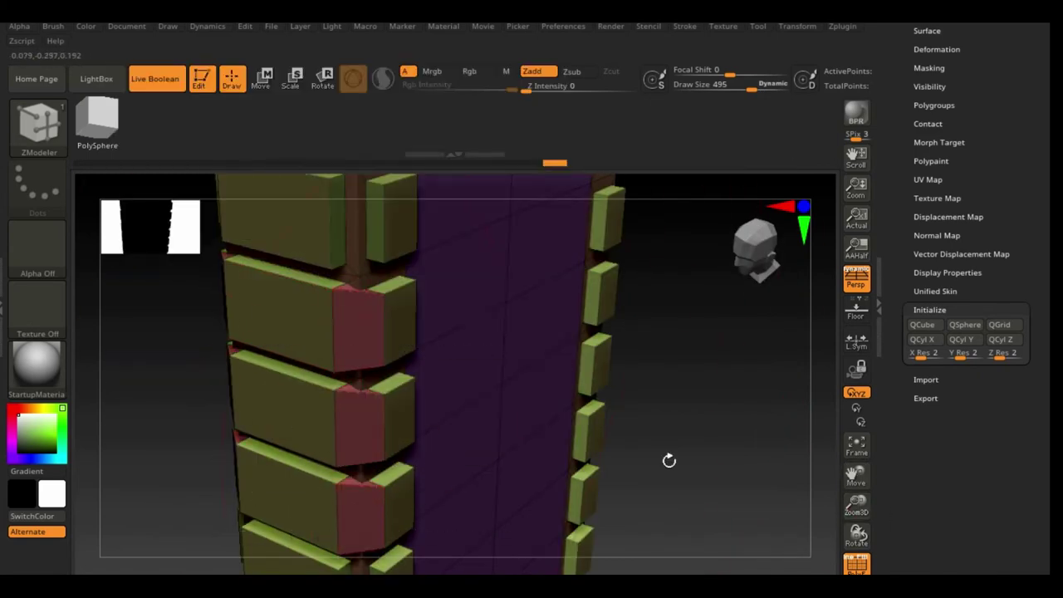
mouse_move(669, 460)
left_mouse_down()
mouse_move(585, 340)
mouse_move(324, 422)
left_mouse_up()
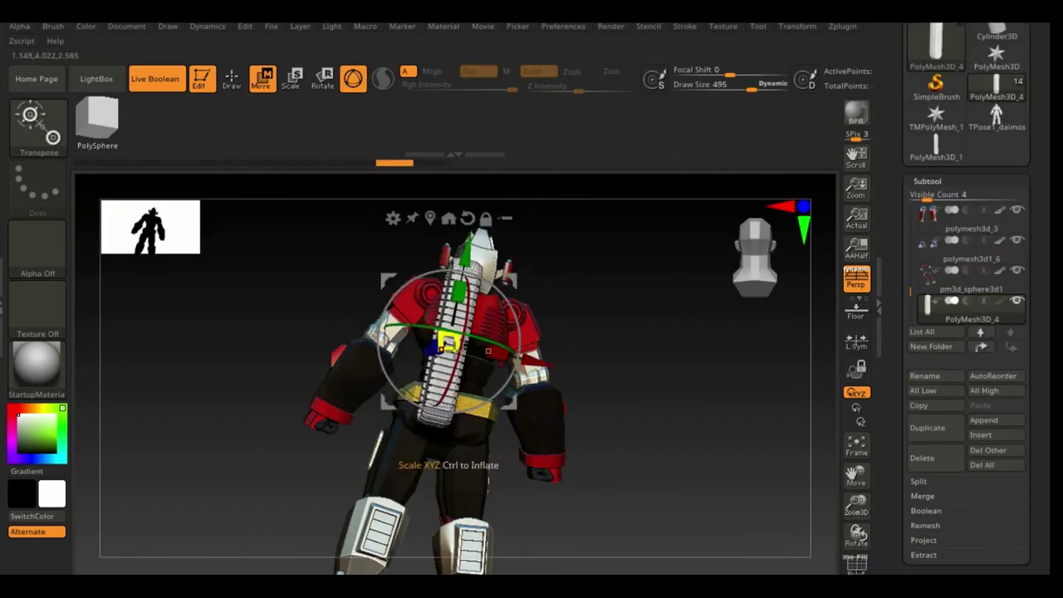
- Insert a Gear16 gear from the IMM SteamGears brush onto the chainsaw blade
left_click_drag(642, 340, 609, 346)
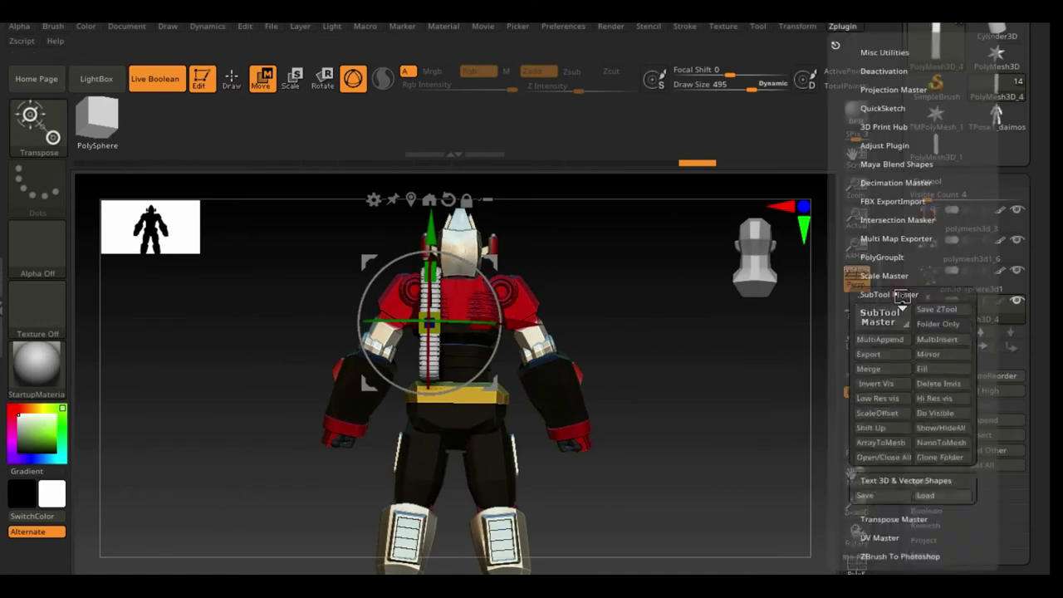
left_click_drag(515, 299, 674, 345, "shift")
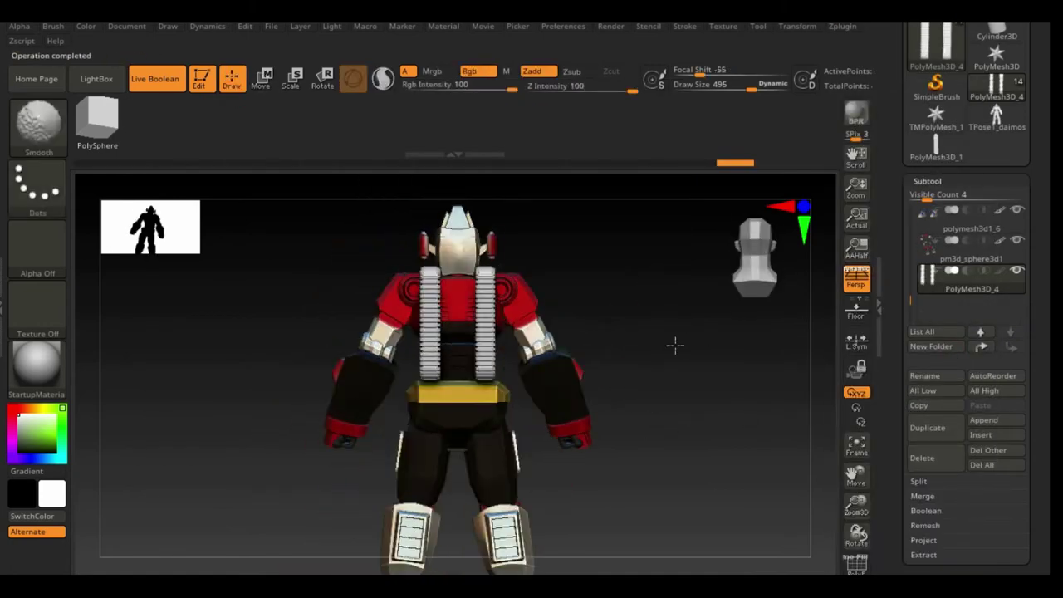
left_click(39, 124)
left_click(466, 96)
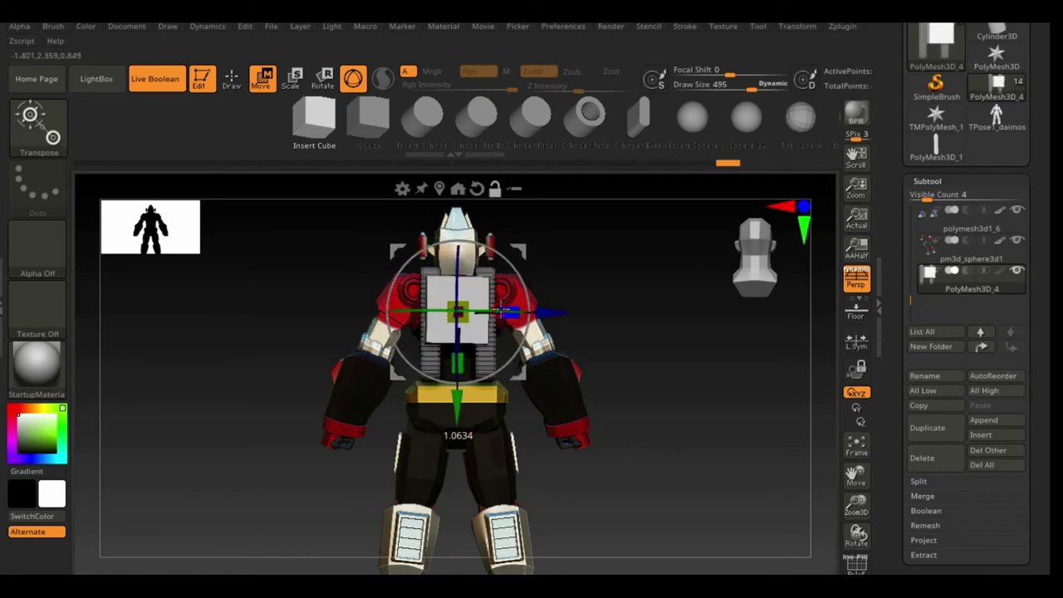
left_click_drag(457, 424, 688, 379)
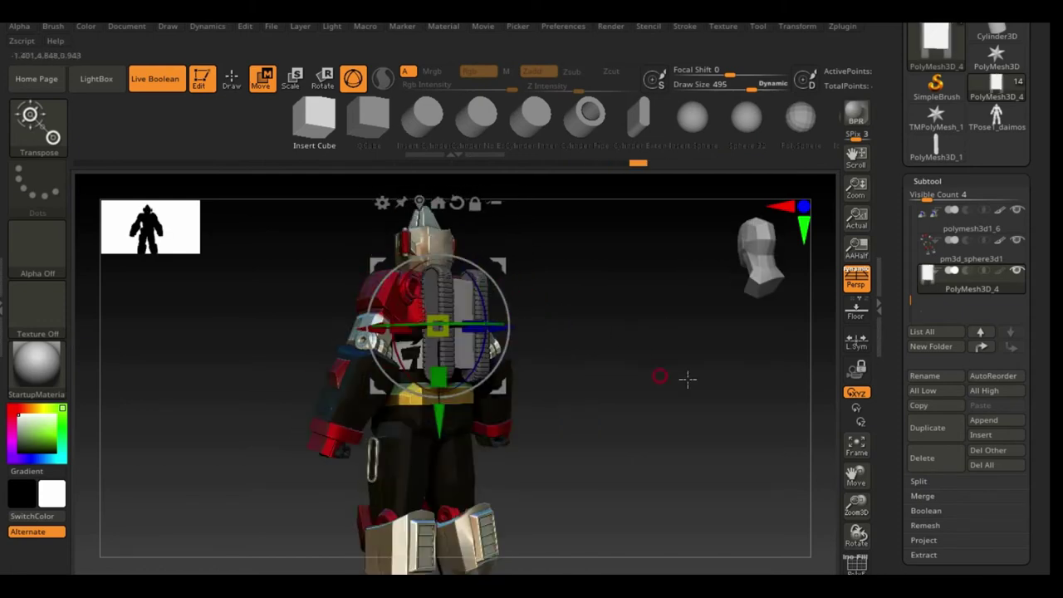
left_click(232, 79)
left_click_drag(498, 324, 579, 308)
left_click(404, 107)
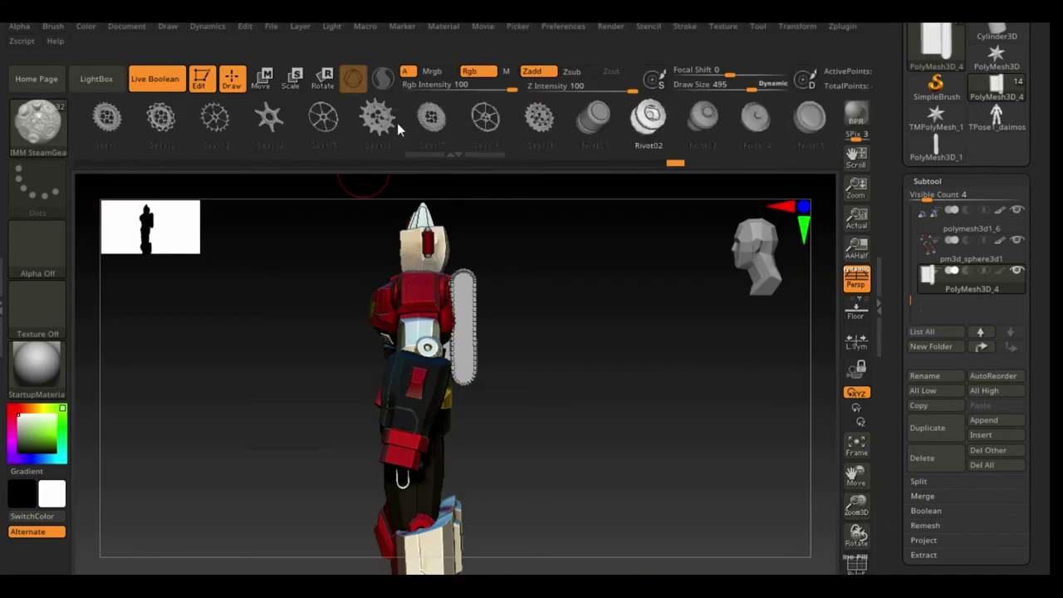
left_click(378, 117)
left_click_drag(479, 262, 501, 268)
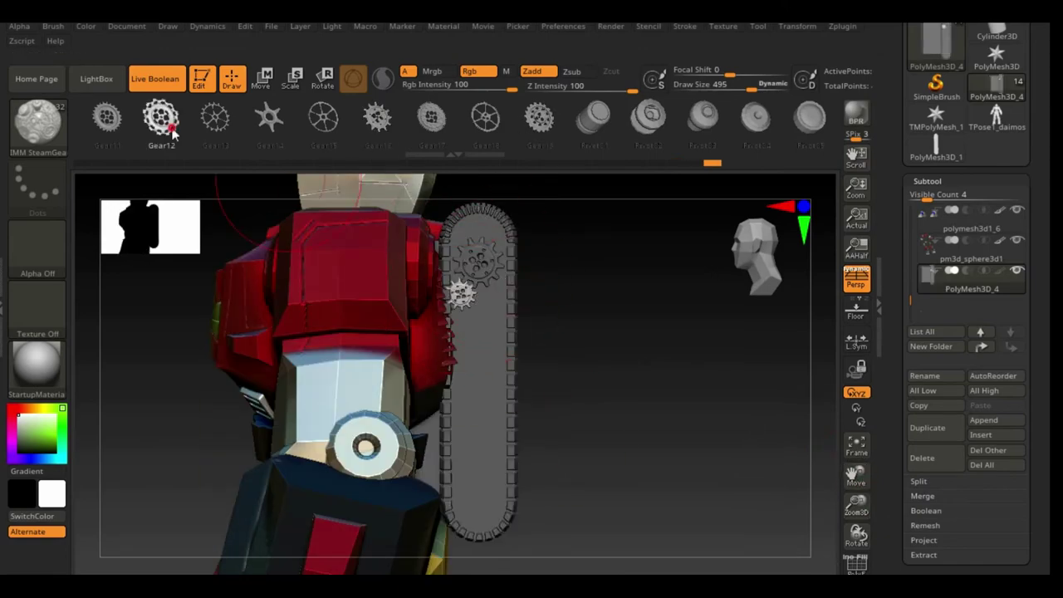
- Return to Draw mode and rotate the view around the robot's chest
key("q")
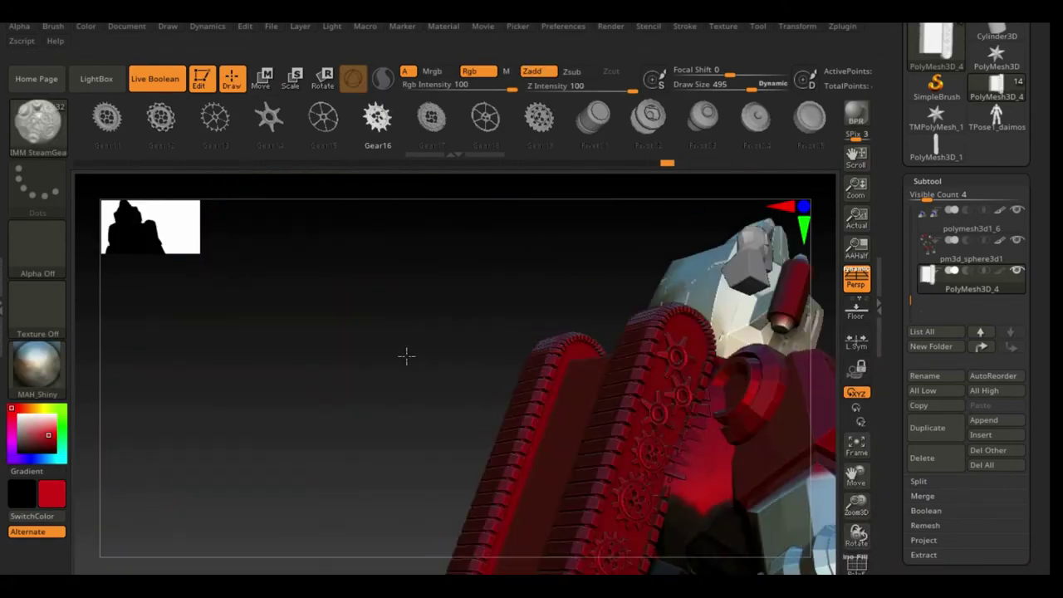
mouse_move(406, 357)
left_mouse_down()
mouse_move(579, 344)
mouse_move(709, 389)
left_mouse_up()
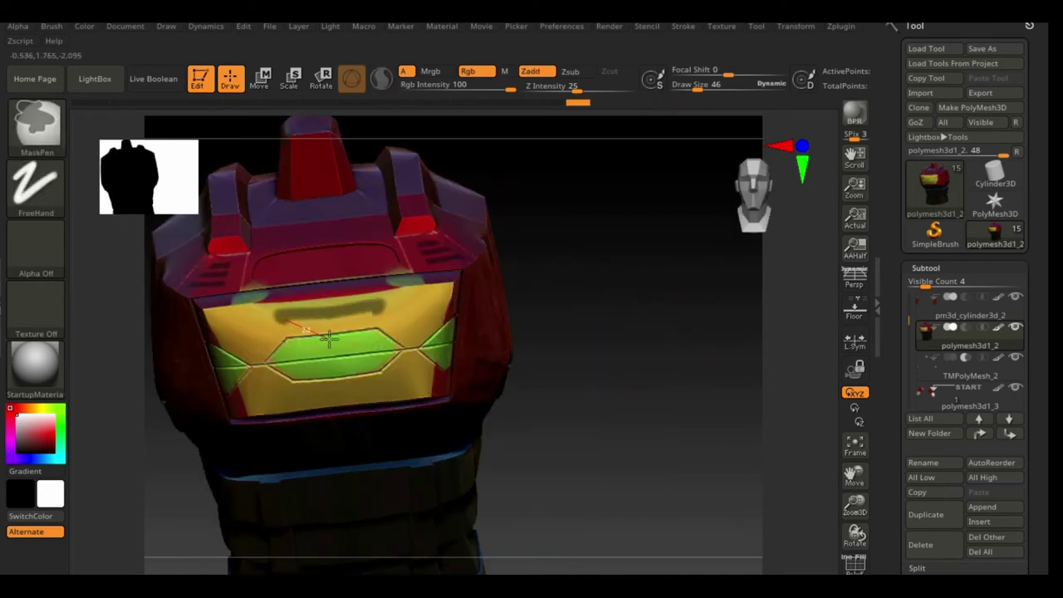
- Inflate the chest armour in Tool > Deformation and set SFlatten to -11
left_click_drag(531, 349, 593, 325)
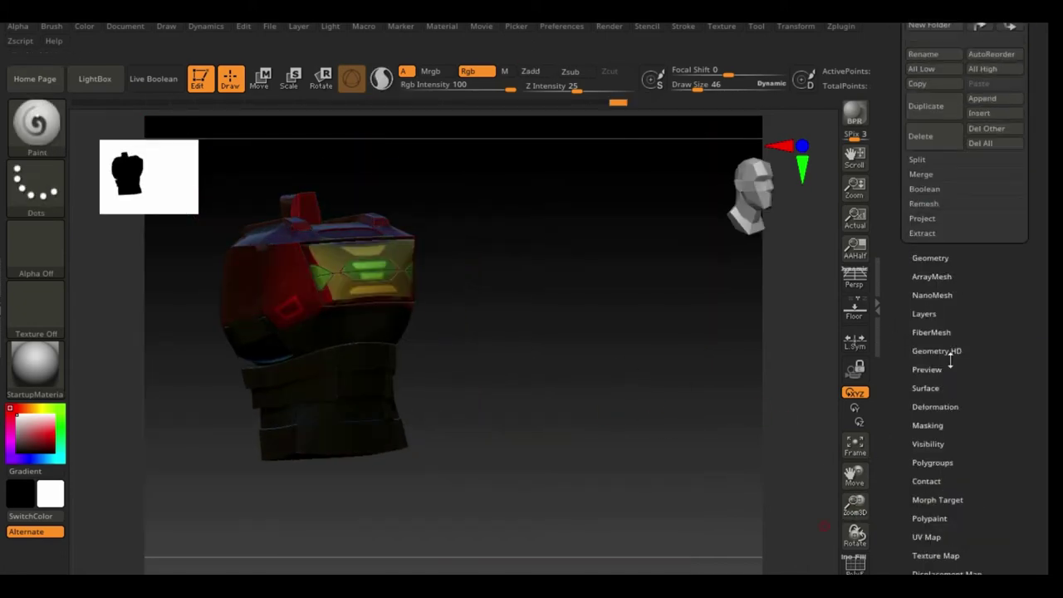
left_click(964, 407)
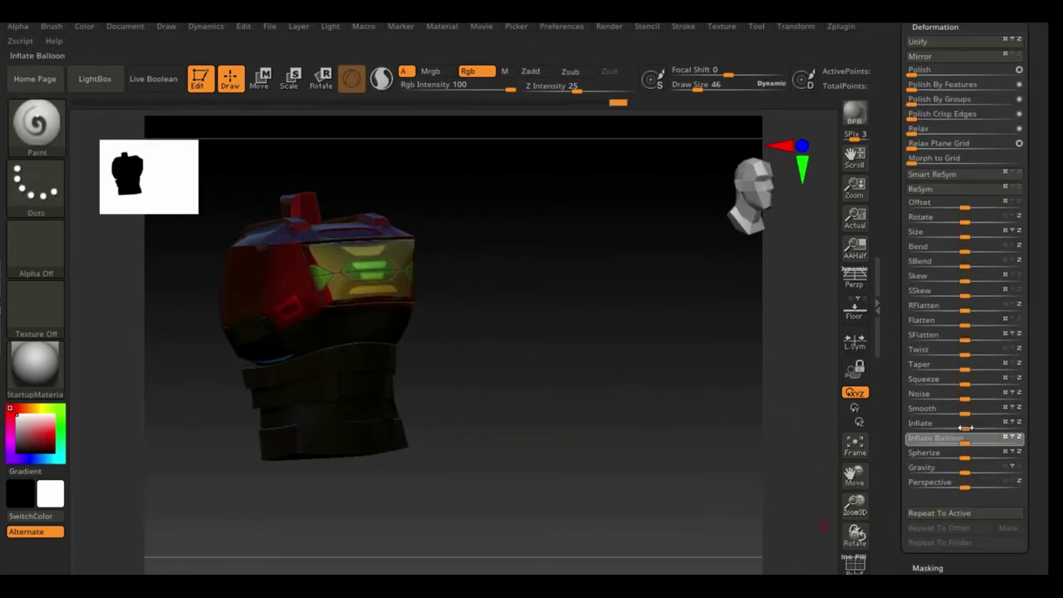
left_click_drag(963, 423, 966, 426)
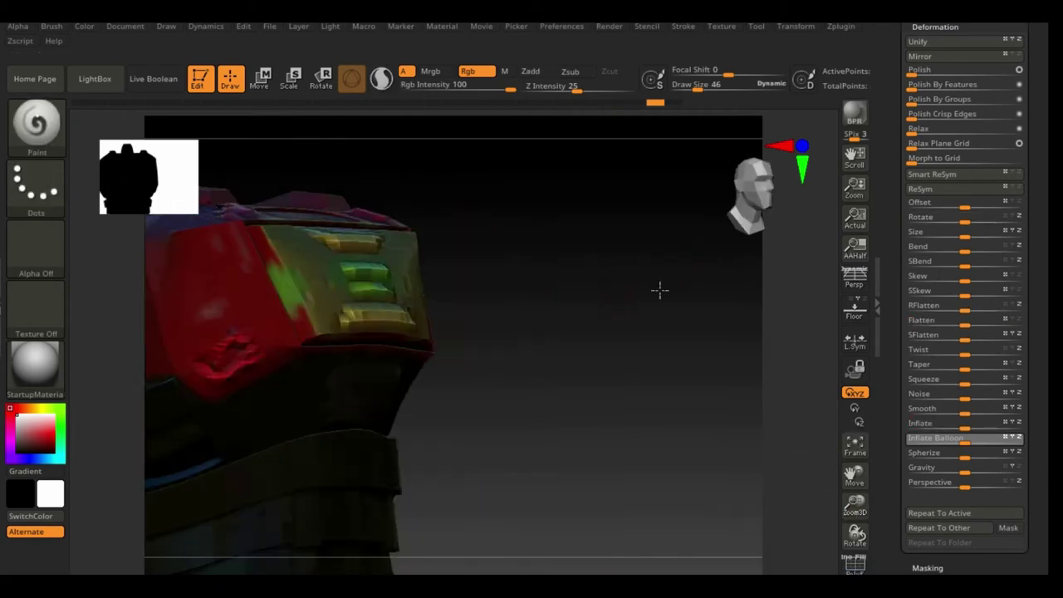
left_click_drag(966, 335, 955, 338)
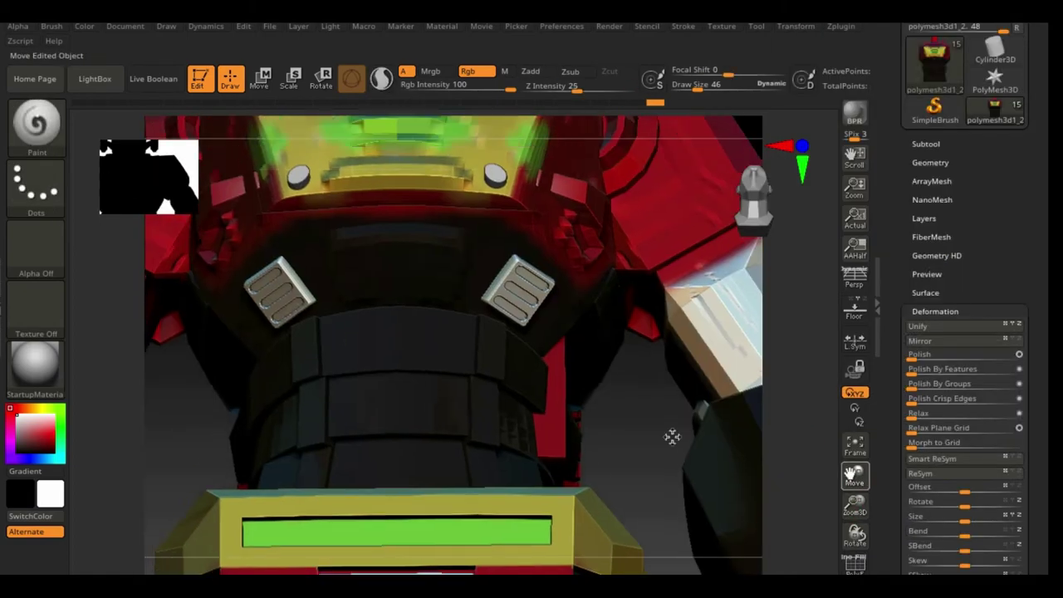
- Pick MaskRect via B, M, R and mask the upper chest region
key("b")
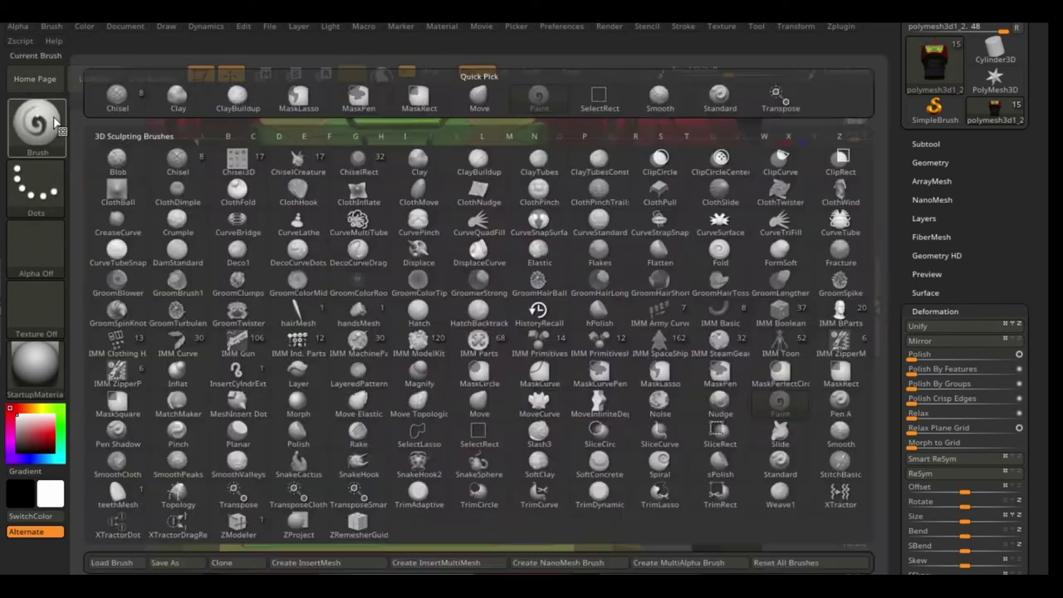
key("m")
key("r")
left_click_drag(359, 325, 437, 473, "ctrl")
left_click(371, 213)
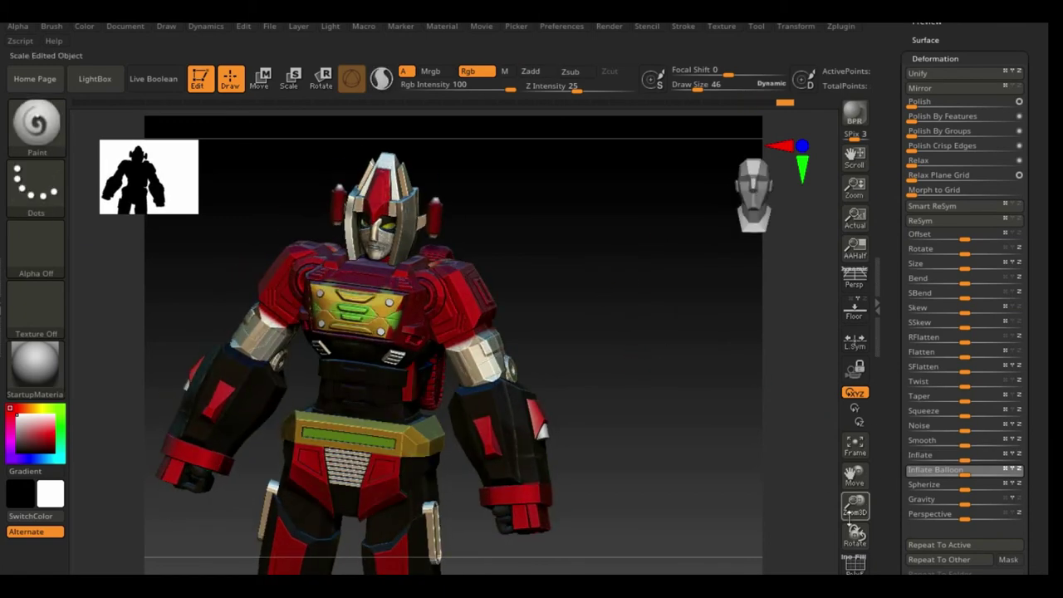
- Switch through the polymesh3d1_3, polymesh3d1_7 and pm3d_sphere3d1 subtools in front view
left_click(968, 397)
left_click_drag(594, 210, 722, 258, "shift")
key("w")
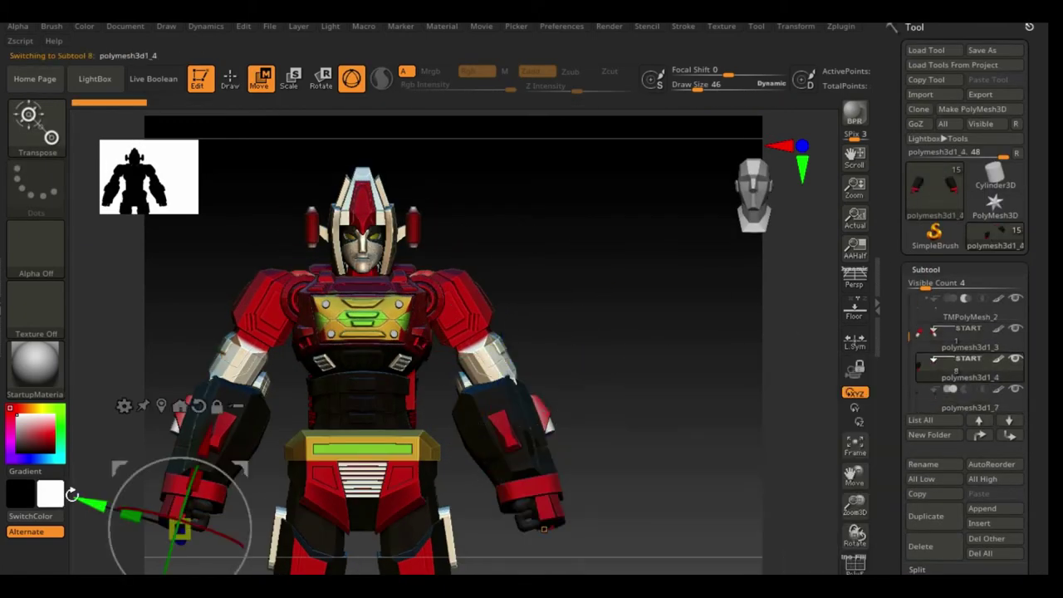
left_click_drag(911, 336, 910, 341)
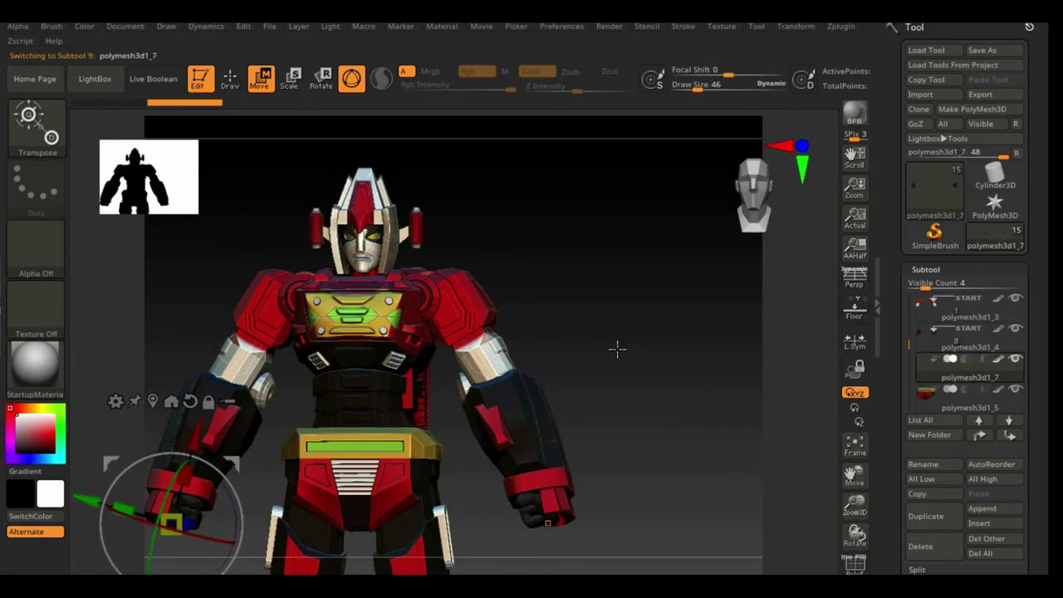
left_click(982, 360)
- Mask the chest and nudge the unmasked part slightly with the Move gizmo
left_click_drag(589, 234, 409, 351, "ctrl")
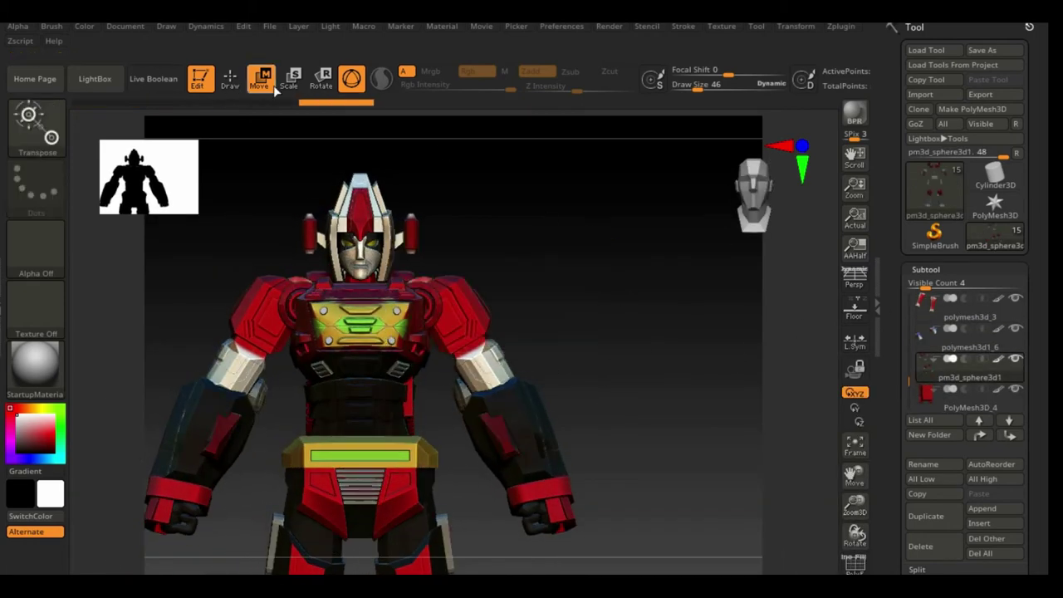
key("w")
mouse_move(553, 205)
left_mouse_down()
mouse_move(622, 375)
mouse_move(688, 161)
left_mouse_up()
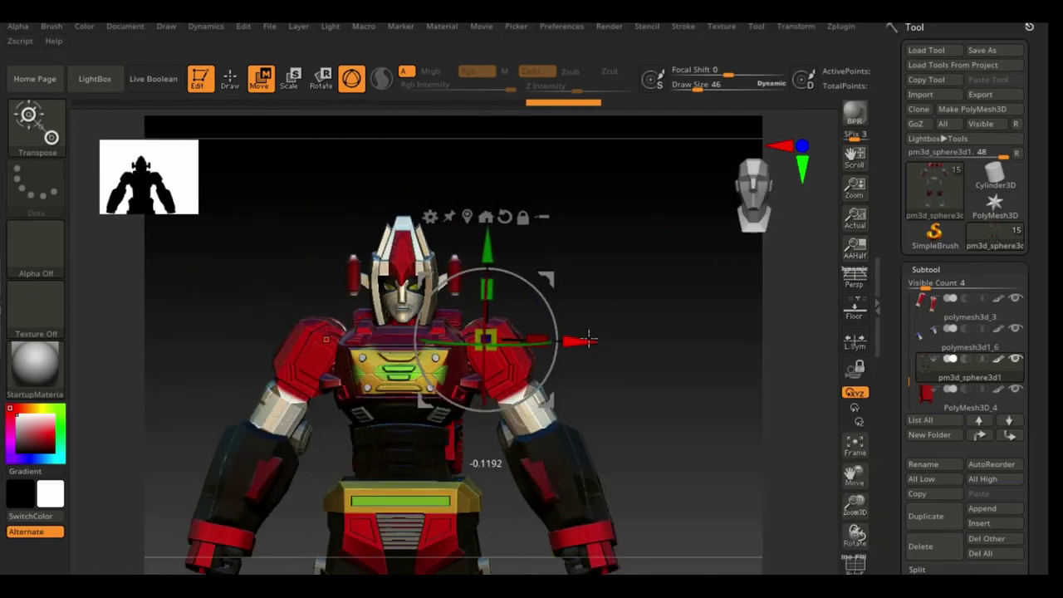
left_click_drag(695, 418, 698, 383)
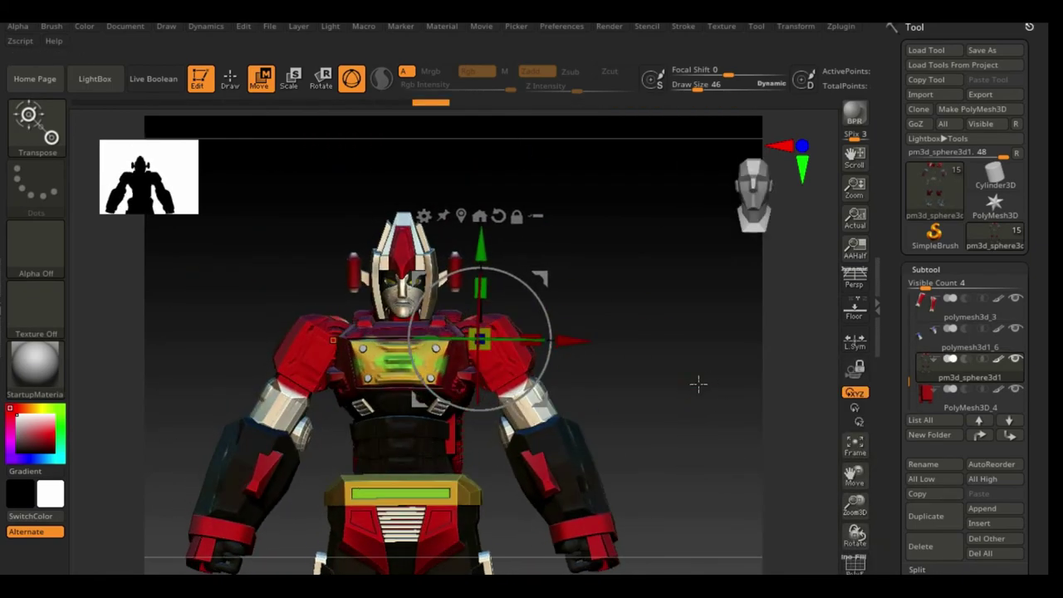
mouse_move(627, 313)
left_mouse_down()
mouse_move(650, 311)
mouse_move(631, 349)
mouse_move(686, 371)
mouse_move(693, 356)
left_mouse_up()
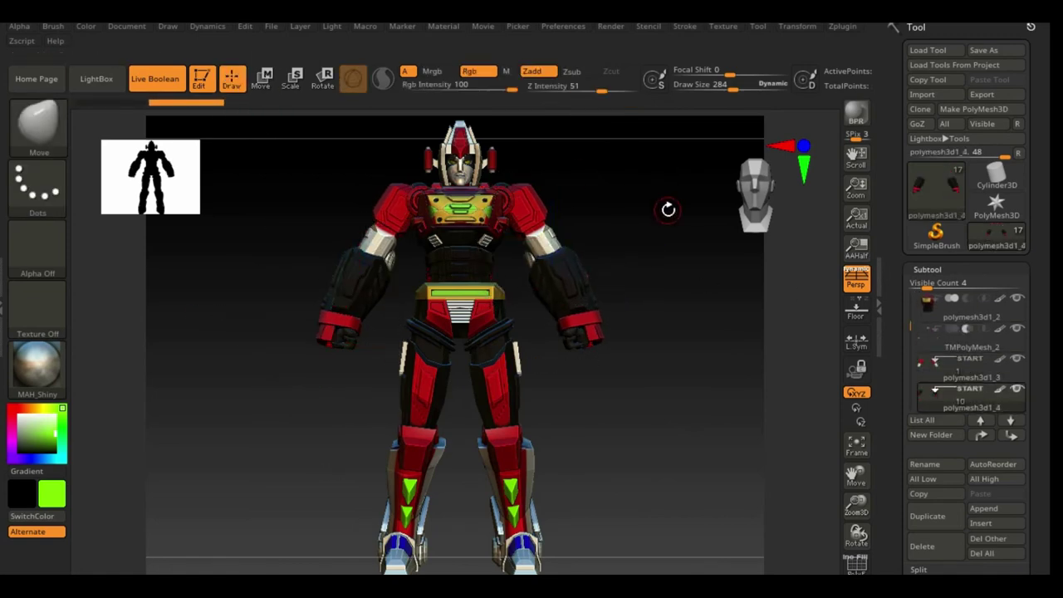
- Enable BPR shadows and do a shadowed test render of the robot from the front
left_click(611, 26)
left_click(663, 233)
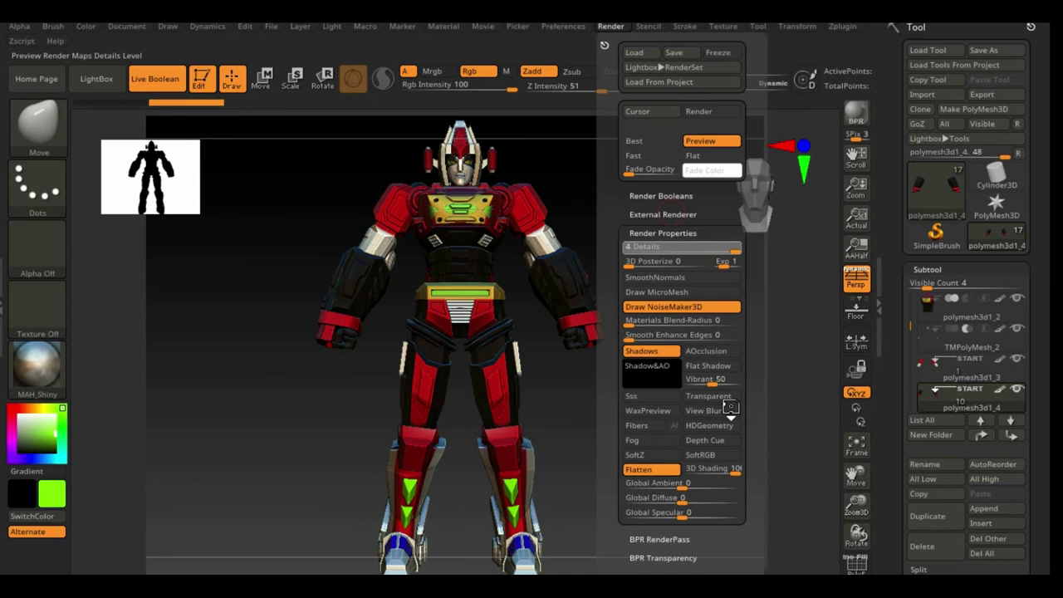
scroll(679, 483, "down", 3)
left_click(656, 418)
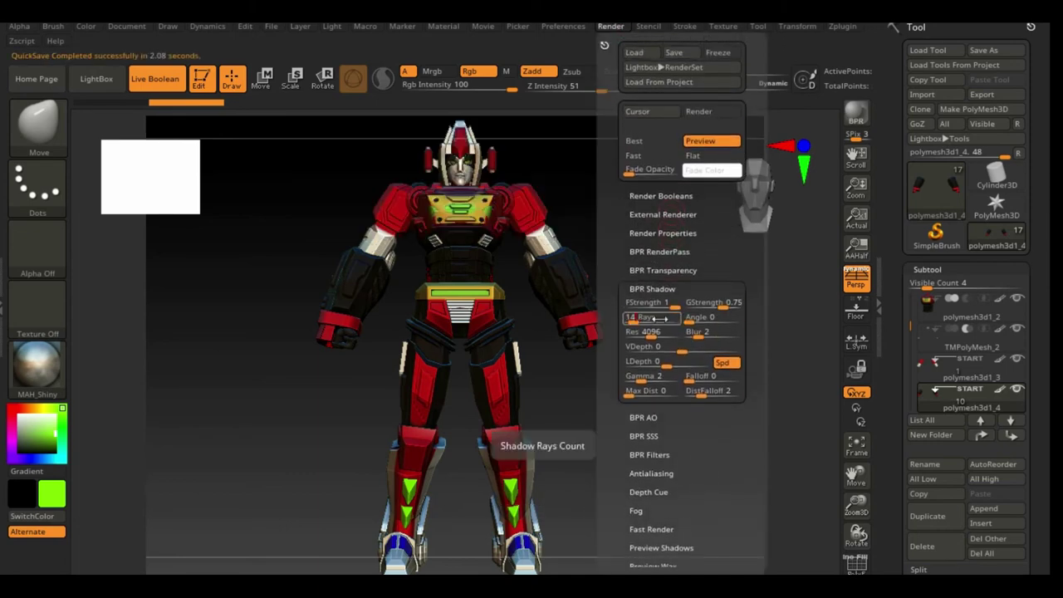
key("shift+r")
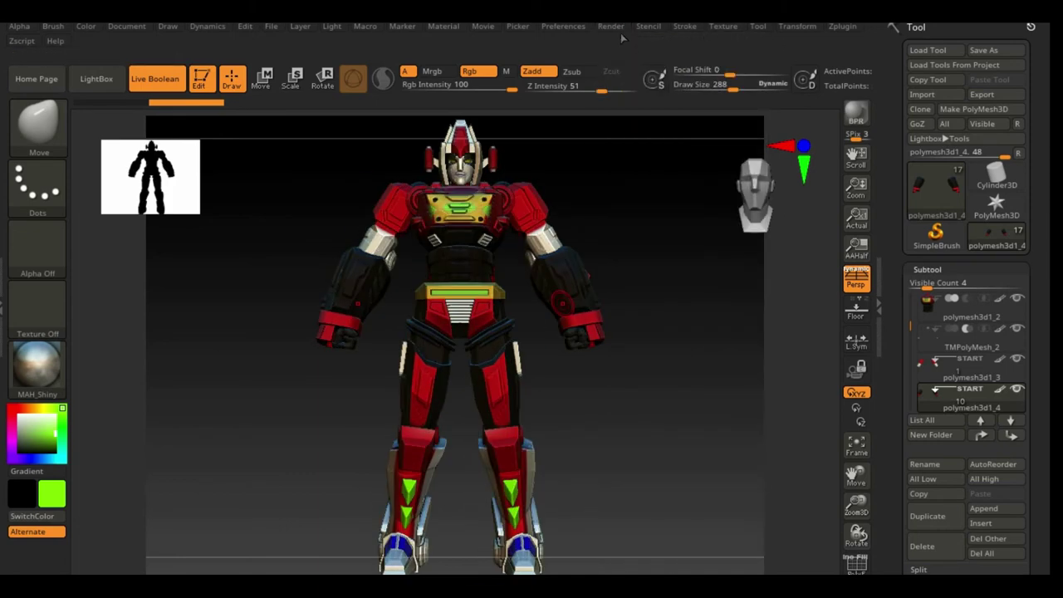
left_click(331, 26)
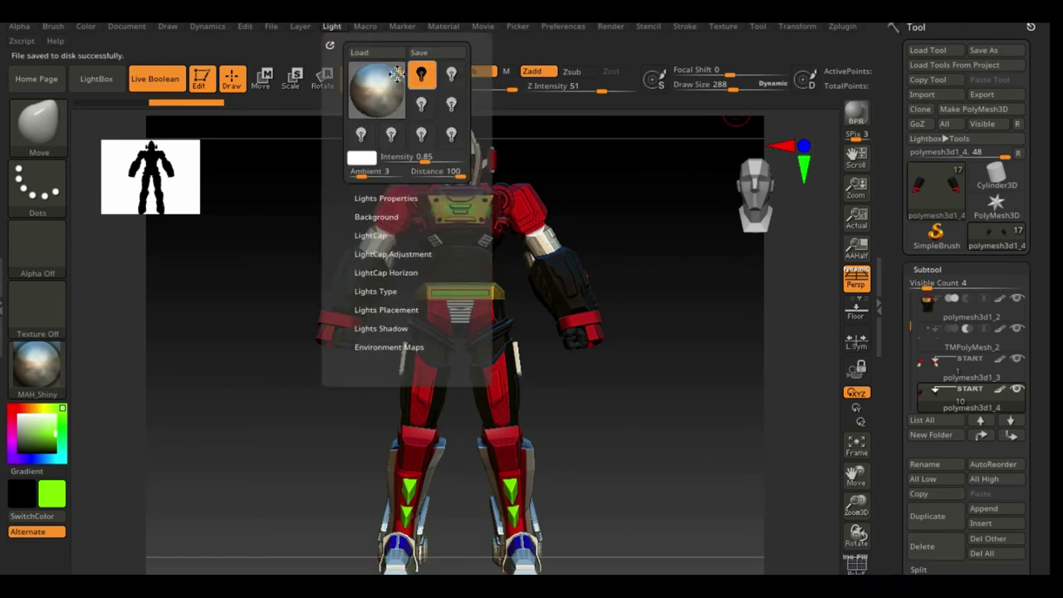
left_click_drag(731, 233, 779, 250)
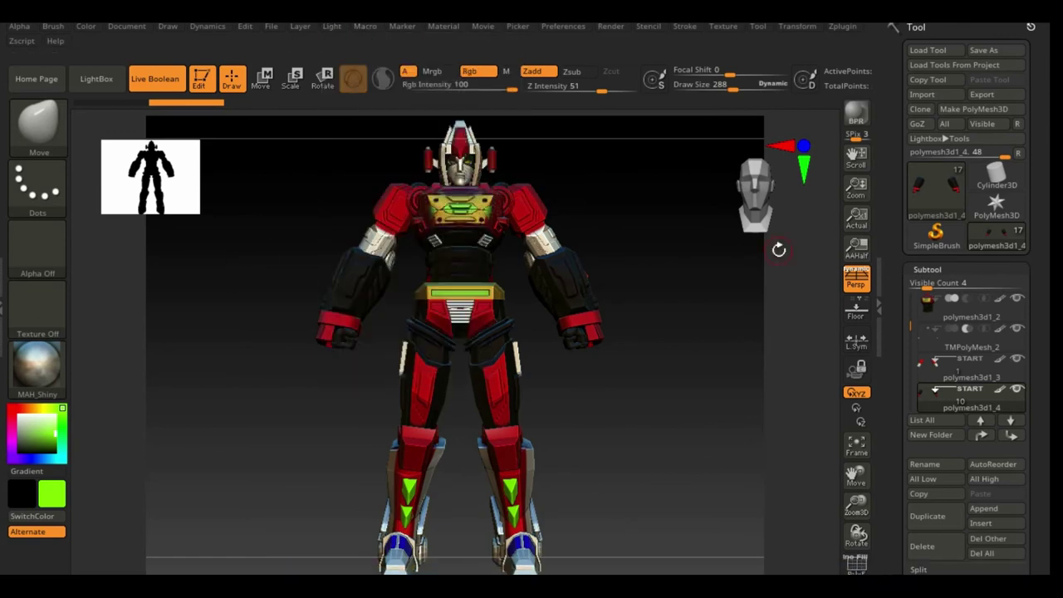
- Export the render as BPR_Render.jpg to a new render pass 5 folder, then apply grey material
left_click(857, 114)
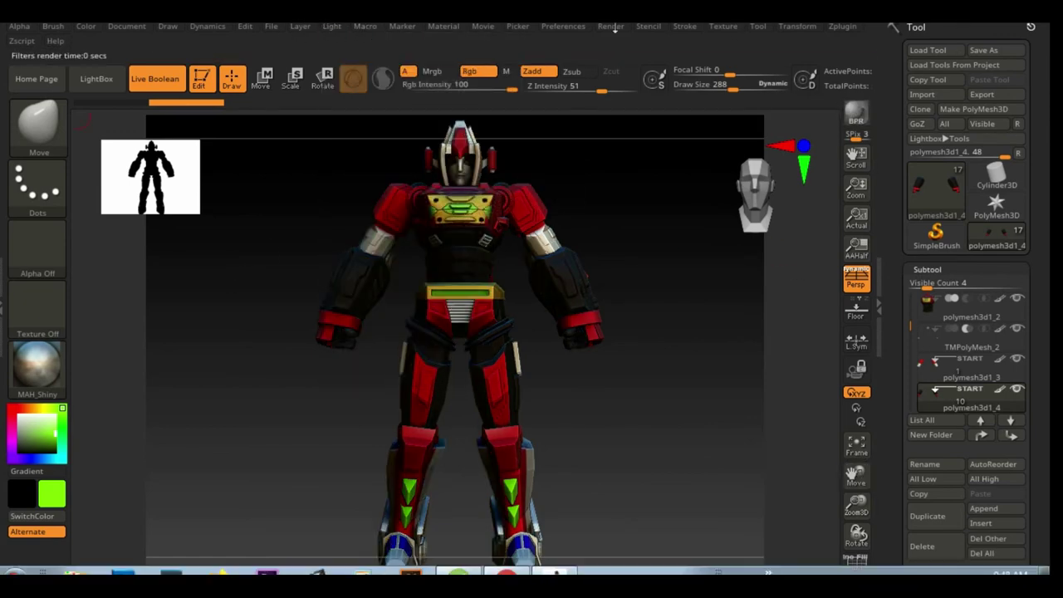
left_click(610, 26)
left_click(644, 282)
right_click(730, 301)
left_click(764, 485)
type("r.jpg")
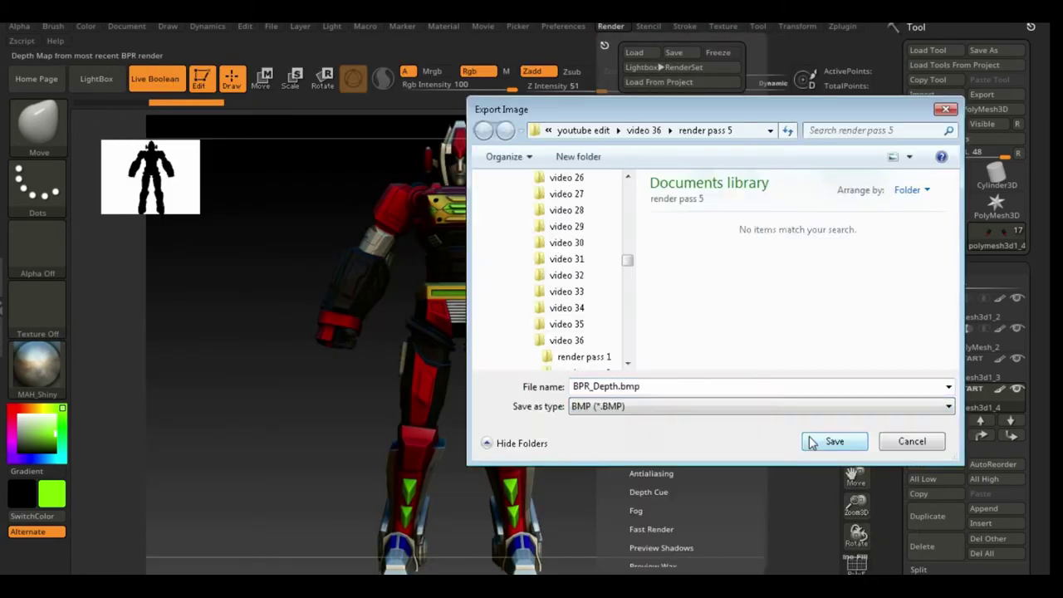
left_click(812, 443)
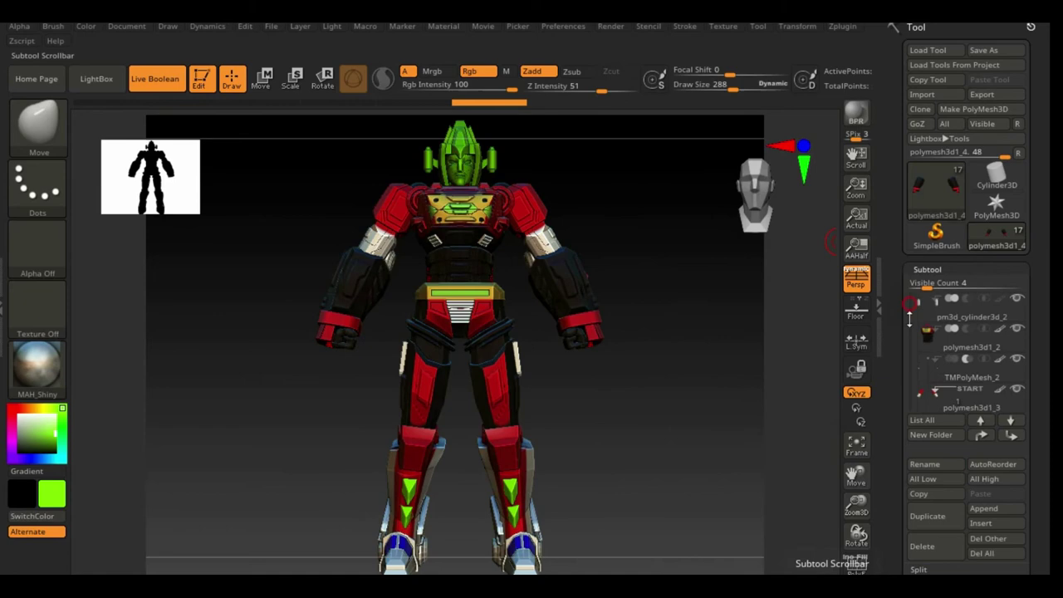
left_click_drag(910, 318, 910, 314)
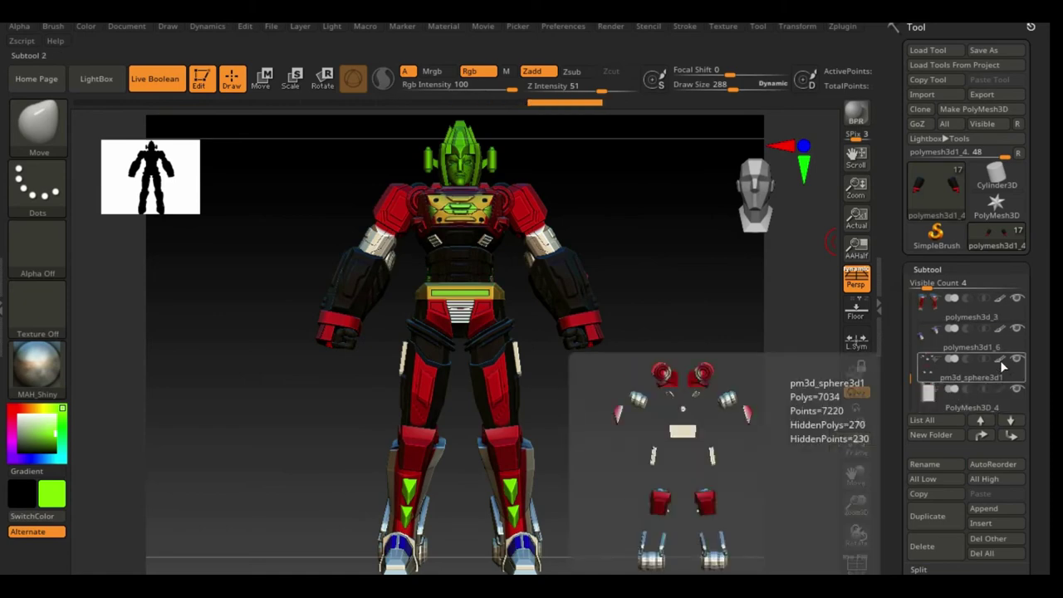
left_click_drag(905, 352, 909, 363)
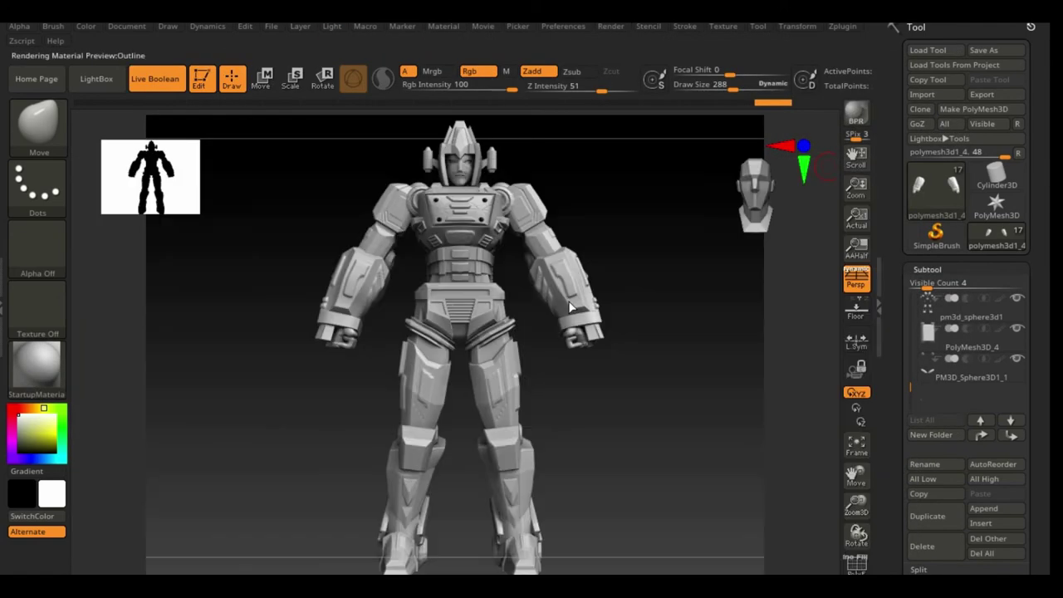
- BPR render the robot with the Outline material, then again in Reflect2 metal
left_click(857, 114)
left_click(334, 27)
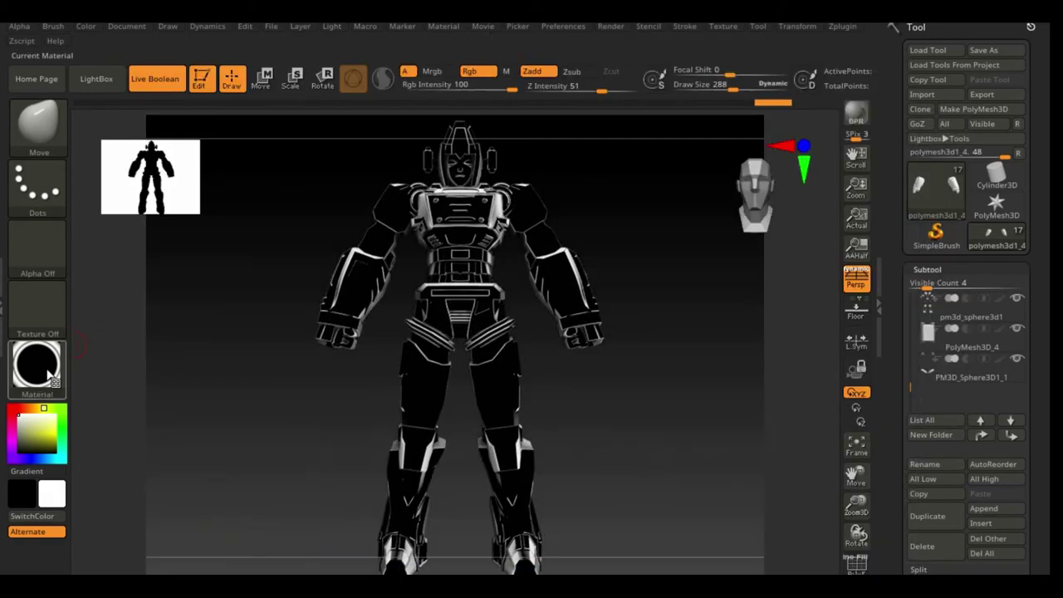
left_click(859, 117)
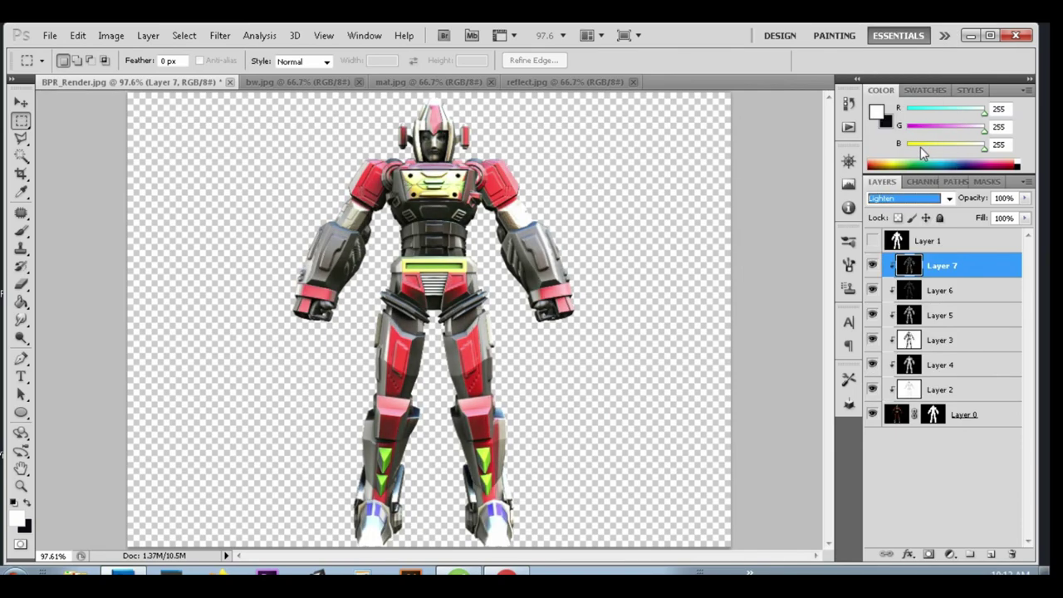
- Set Layer 7 to Lighten blending with fill lowered to about 74%
key("Up")
key("Up")
key("Down")
key("Down")
key("Up")
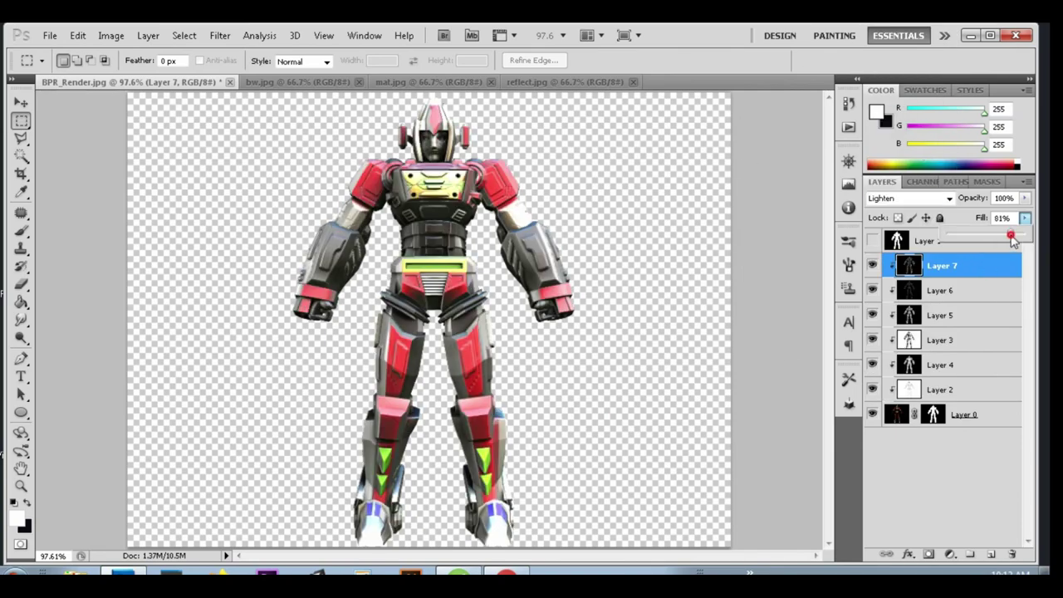
left_click(50, 35)
- Paste the next render pass in Overlay mode and fill a new bottom layer grey
left_click(72, 67)
double_click(760, 299)
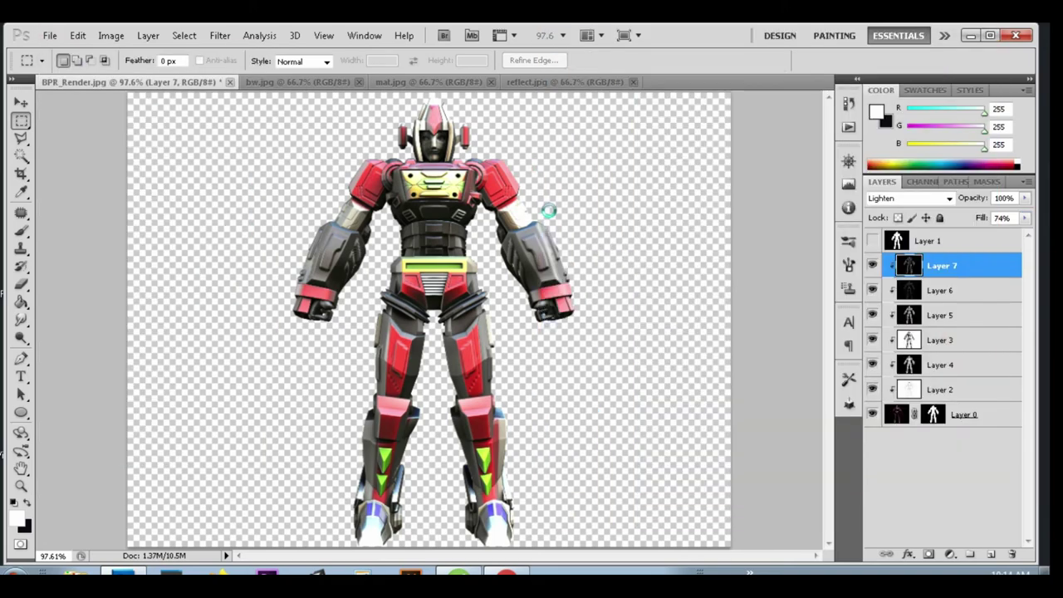
key("ctrl+v")
key("shift+alt+o")
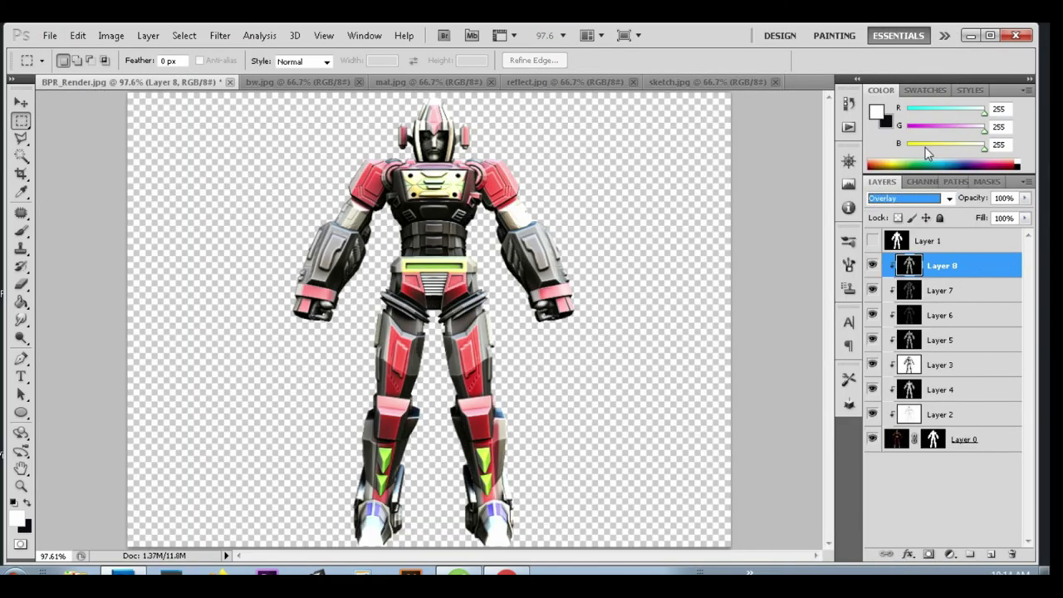
left_click(991, 554)
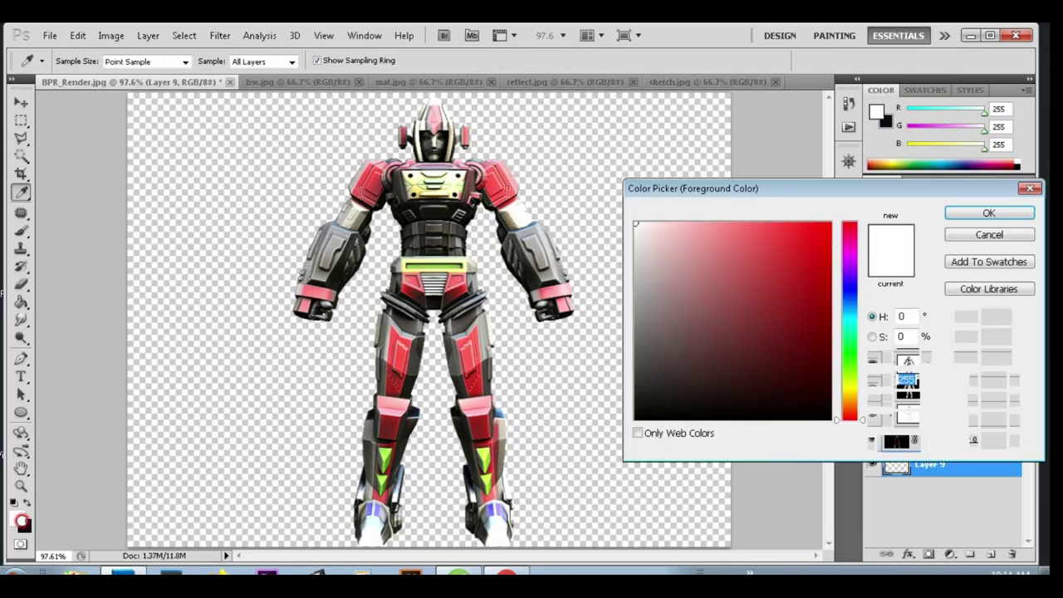
left_click(216, 235)
- Add chrome.jpg as a clipped Lighten layer and apply a Curves adjustment
left_click(50, 35)
left_click(72, 67)
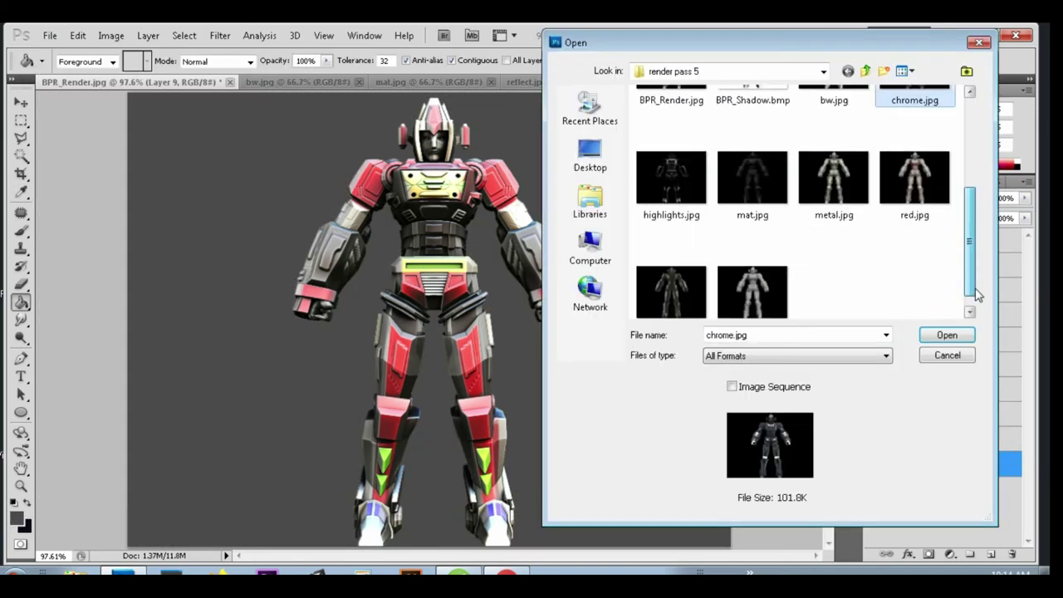
double_click(906, 161)
key("ctrl+a")
key("ctrl+c")
key("ctrl+v")
right_click(966, 264)
left_click(906, 197)
left_click(897, 118)
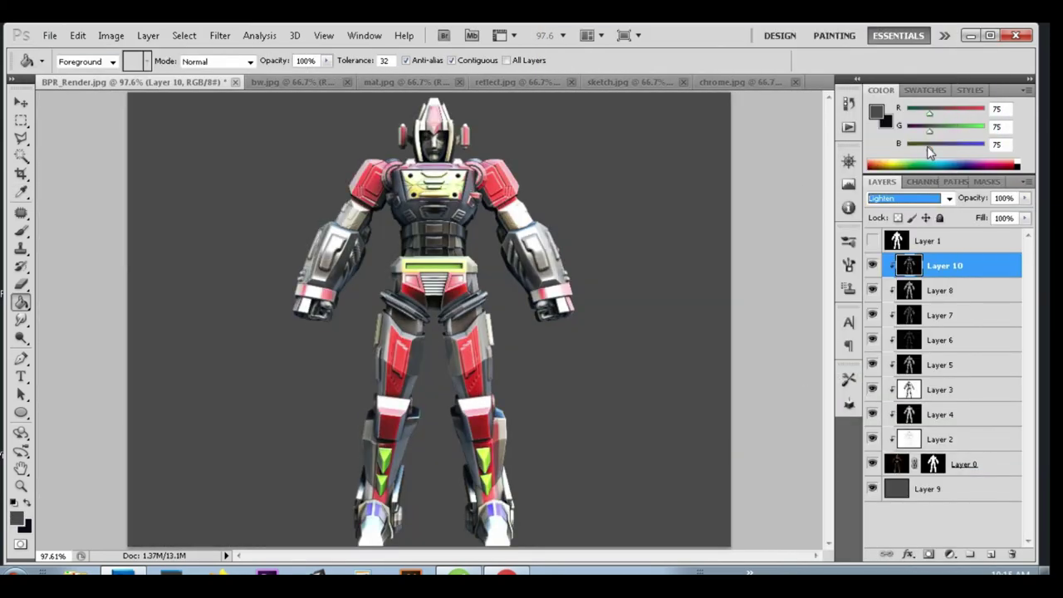
key("ctrl+m")
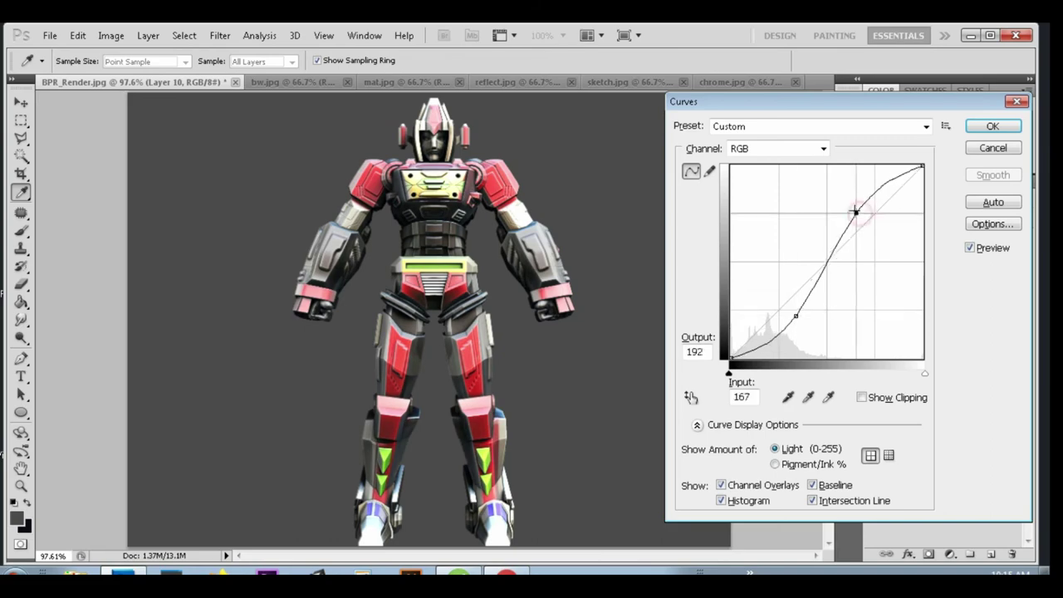
key("Return")
scroll(518, 207, "down", 1, "alt")
- Add metal.jpg as an Overlay layer at about half fill, colour-balanced strongly toward cyan
left_click(49, 35)
left_click(71, 66)
left_click(835, 199)
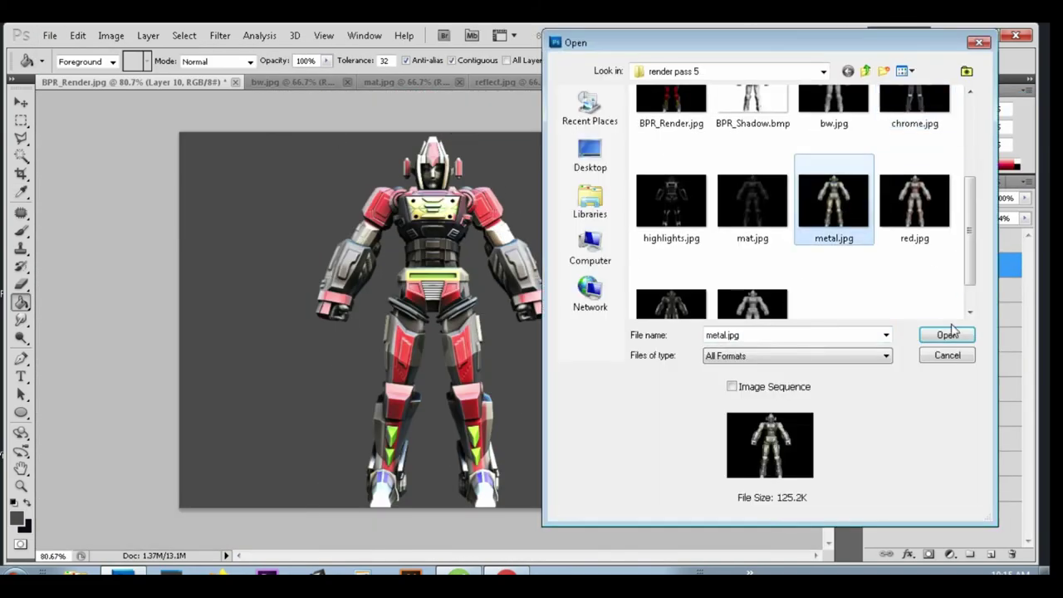
left_click(947, 335)
left_click(912, 408)
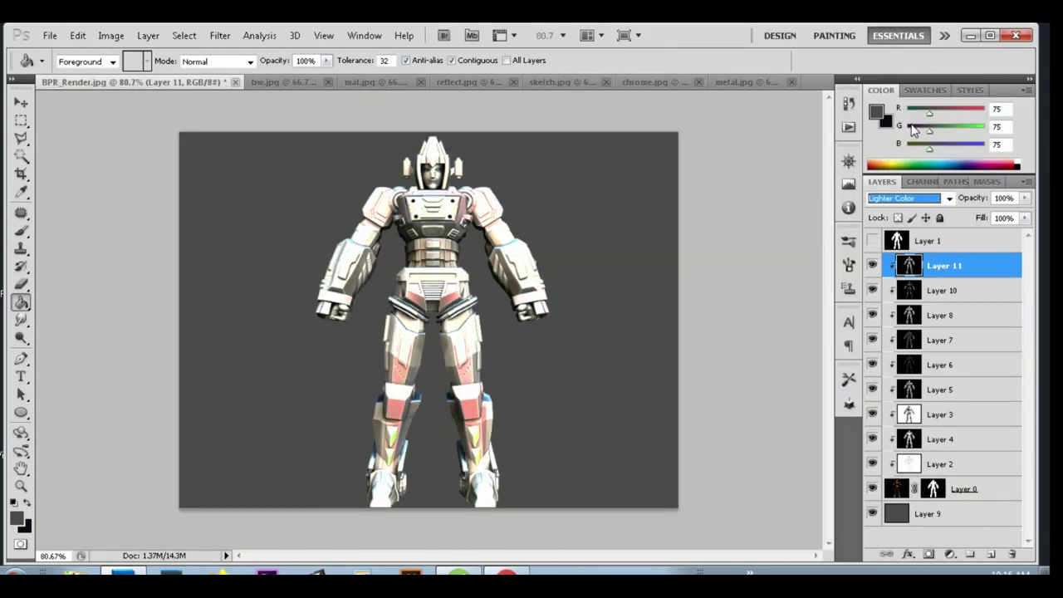
key("shift+plus")
mouse_move(1025, 218)
left_mouse_down()
mouse_move(983, 236)
mouse_move(1033, 237)
left_mouse_up()
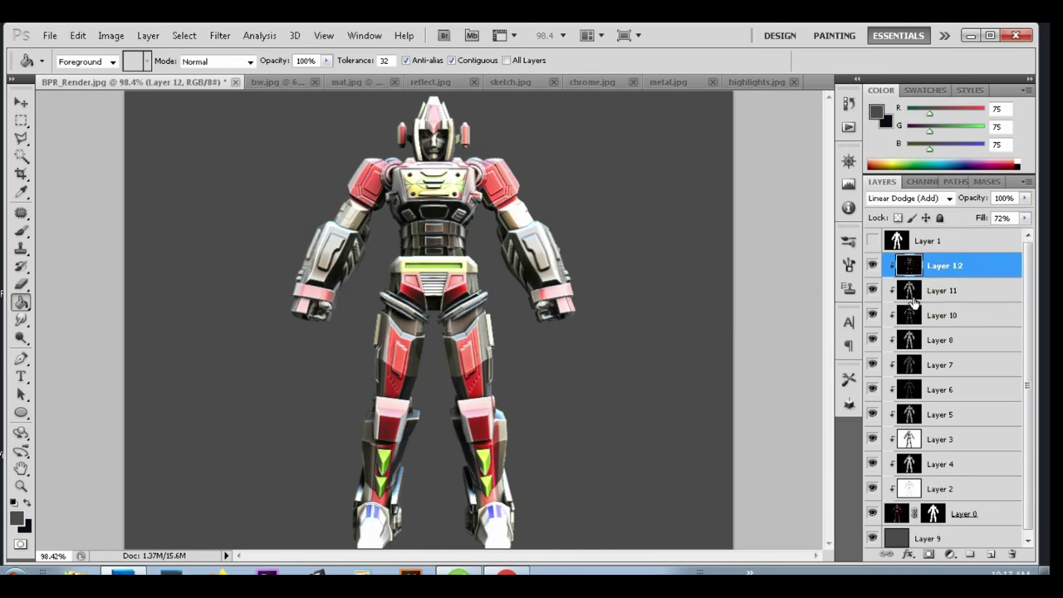
key("ctrl+b")
left_click_drag(837, 208, 769, 209)
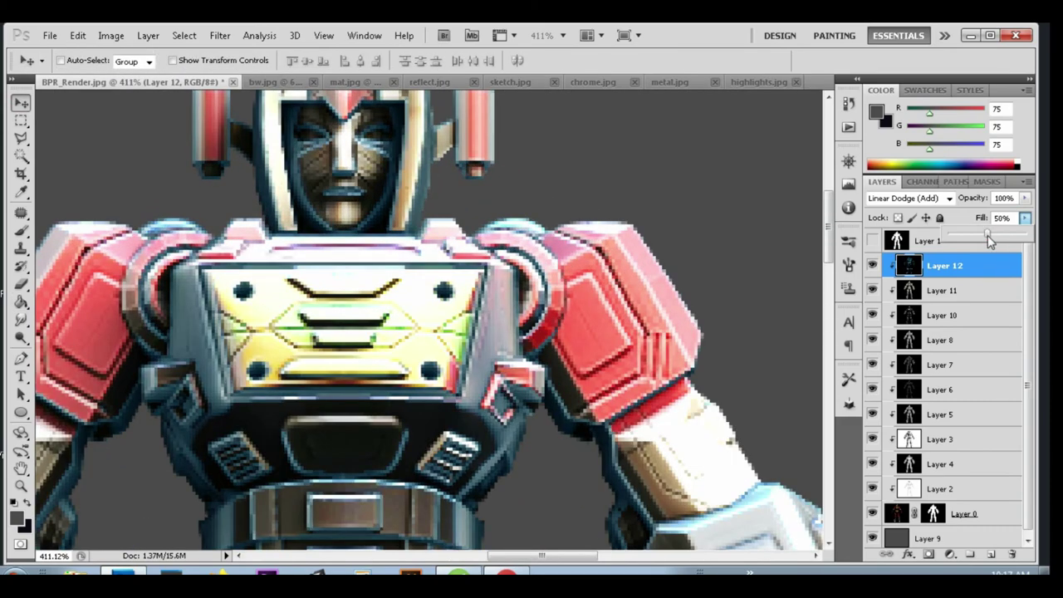
key("ctrl+0")
- Bring in red.jpg as Layer 13 and set it to Darken blending
left_click(942, 290)
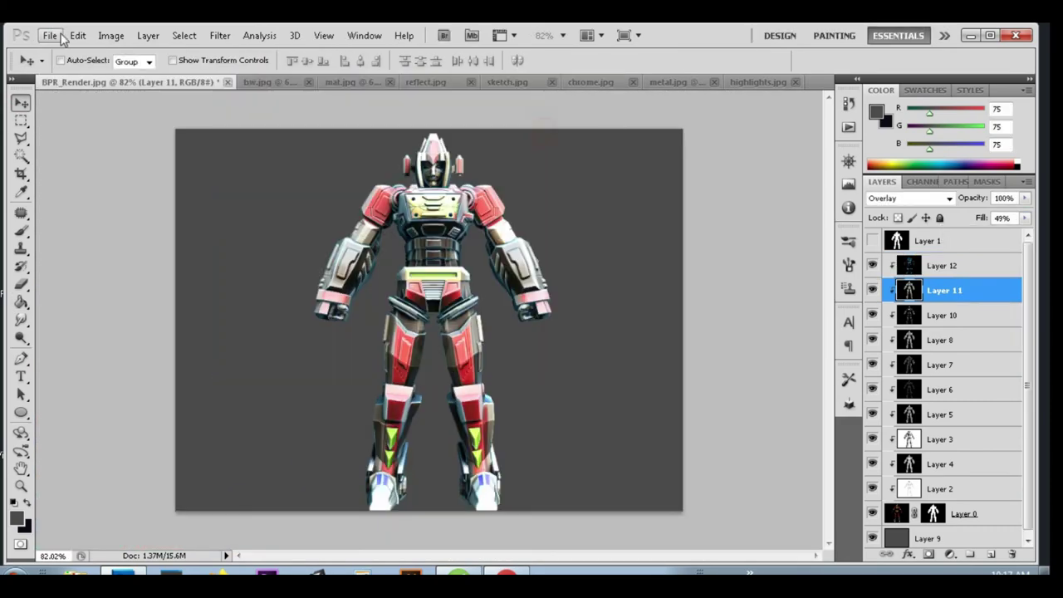
left_click(49, 35)
left_click(71, 51)
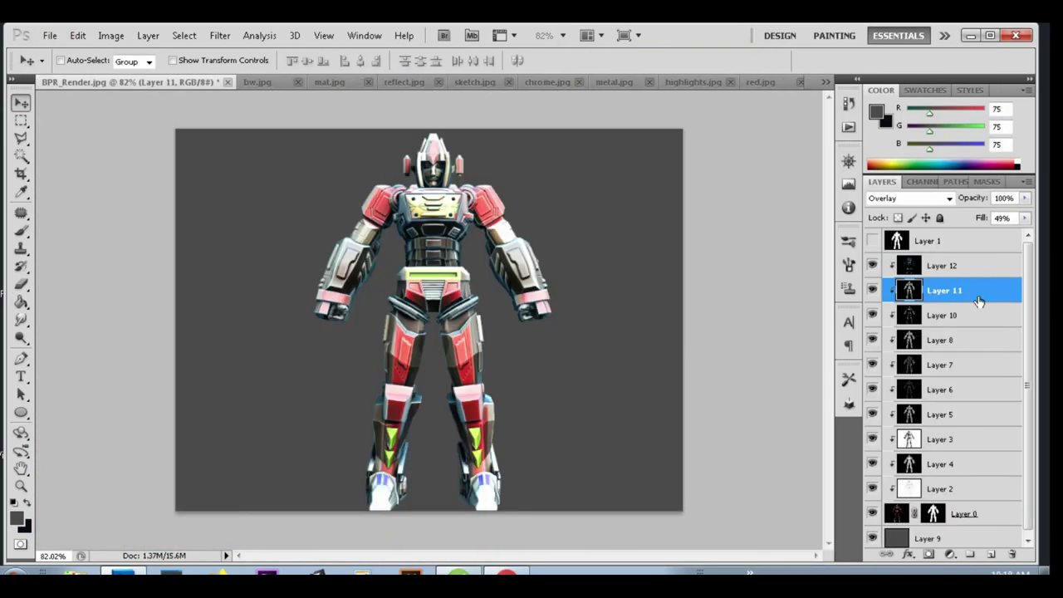
key("Down")
key("Down")
key("Down")
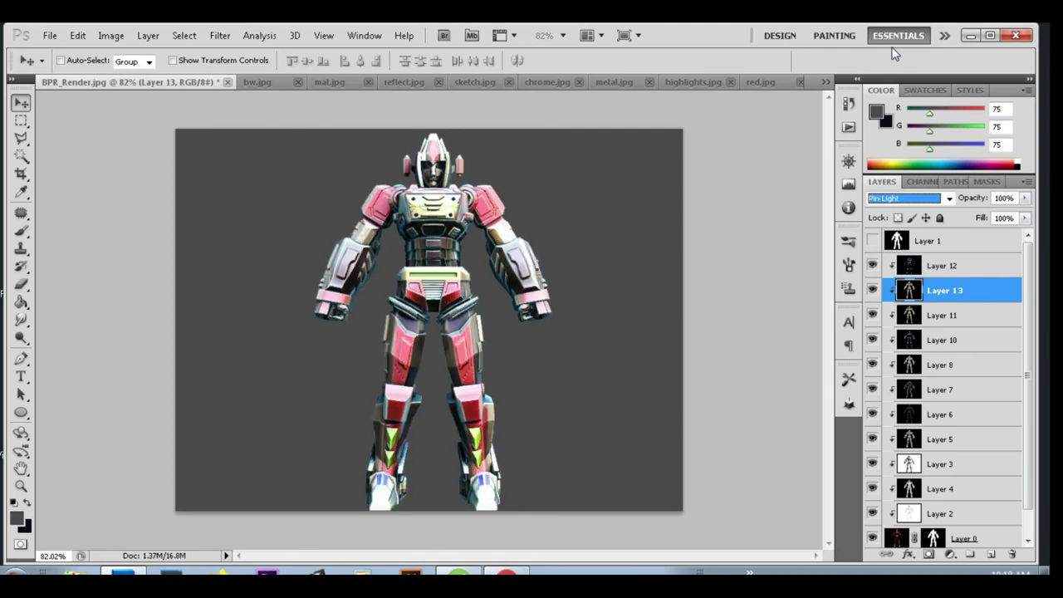
key("Up")
key("Up")
key("Up")
key("Up")
key("Up")
key("Up")
key("Up")
key("Up")
key("Up")
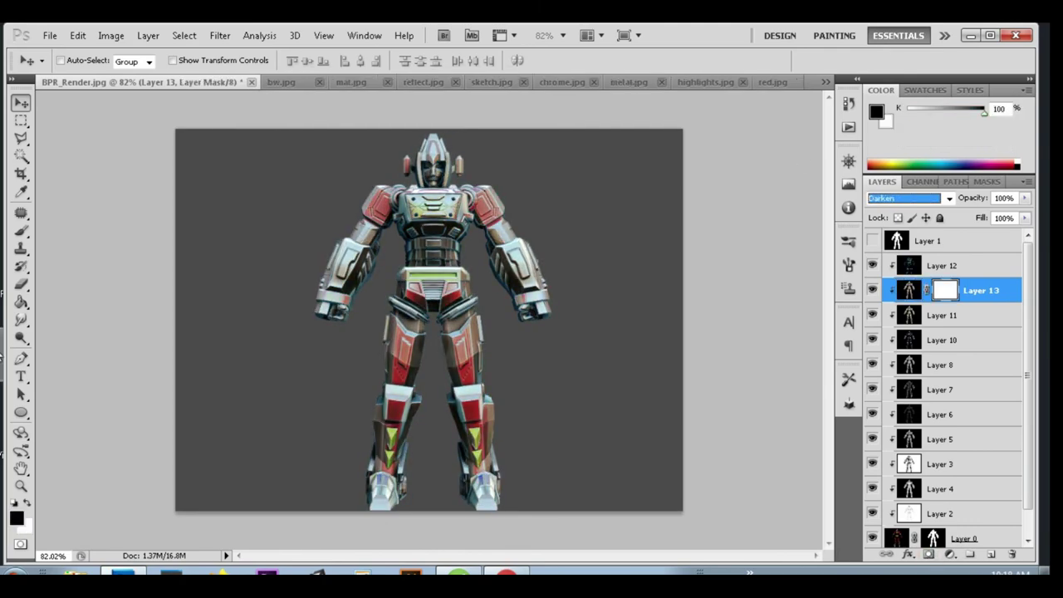
- Give the red layer a black-filled mask and paint white into it with a size-90 brush
key("g")
left_click(432, 249)
key("b")
scroll(548, 191, "up", 5, "alt")
key("x")
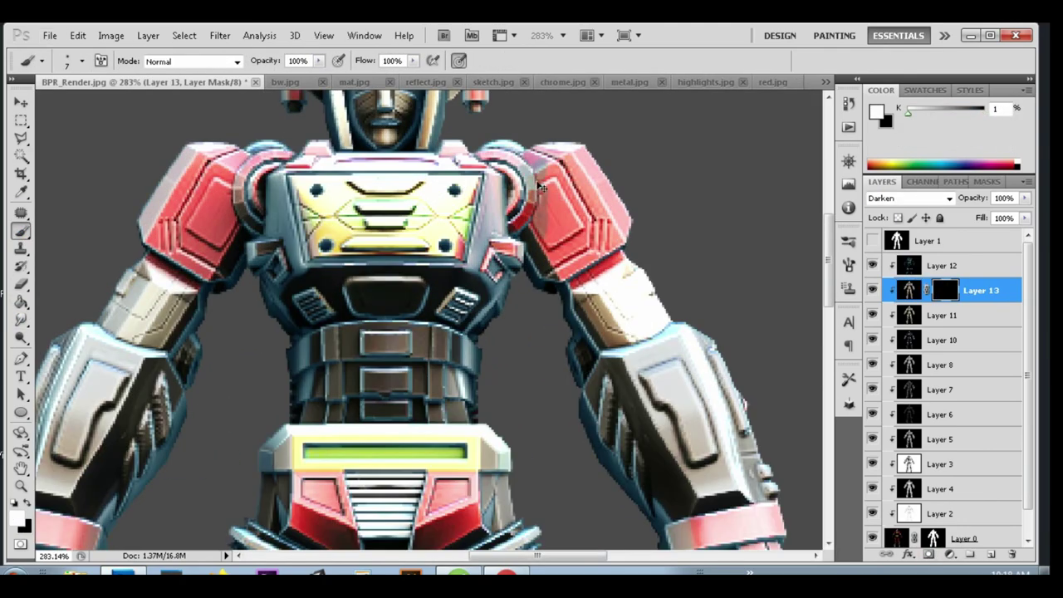
left_click(41, 60)
type("90")
key("Return")
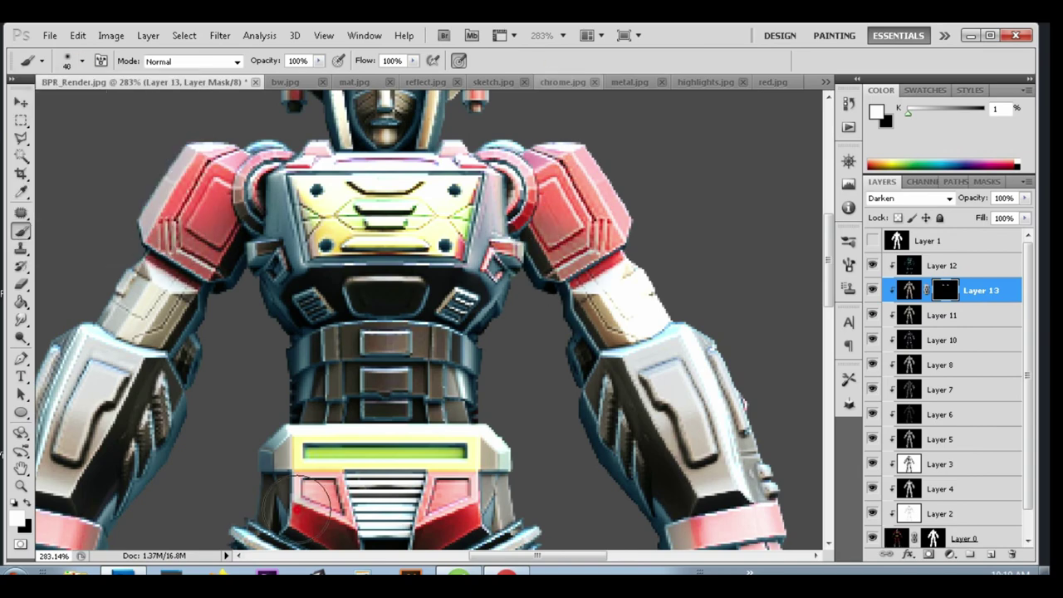
scroll(465, 137, "down", 3)
scroll(487, 332, "down", 3)
scroll(498, 373, "down", 3)
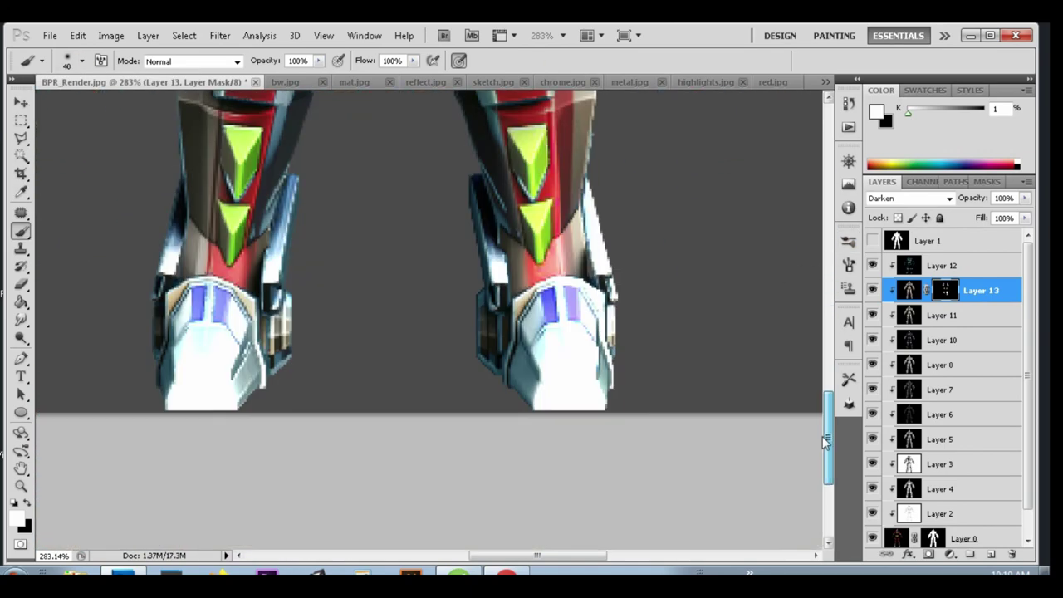
scroll(572, 446, "up", 1)
scroll(586, 183, "down", 6, "alt")
scroll(205, 363, "up", 3, "alt")
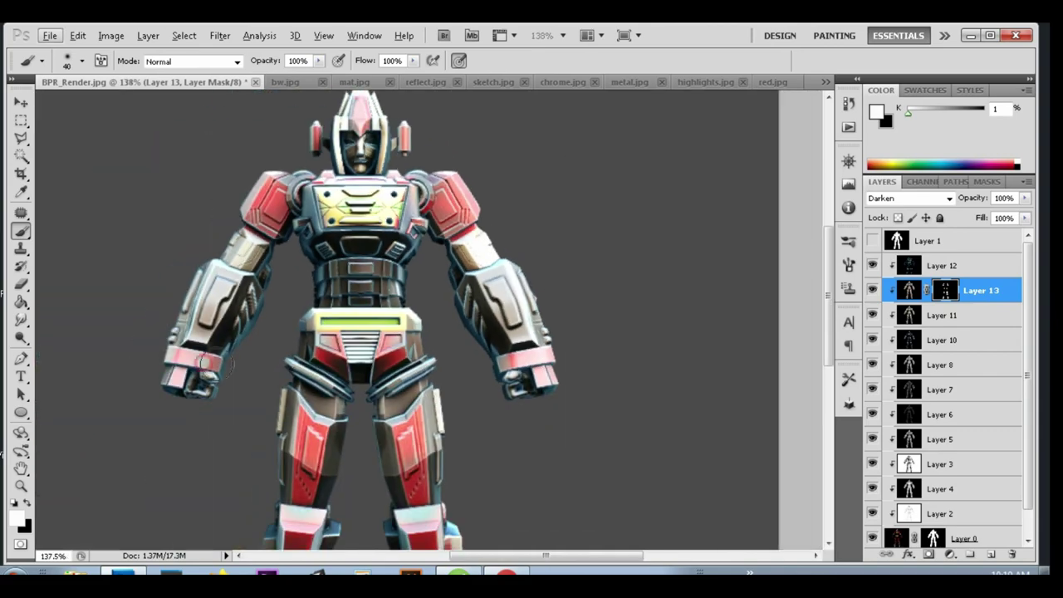
- Bring in blue.jpg as Layer 14 with Linear Light blending
left_click(51, 35)
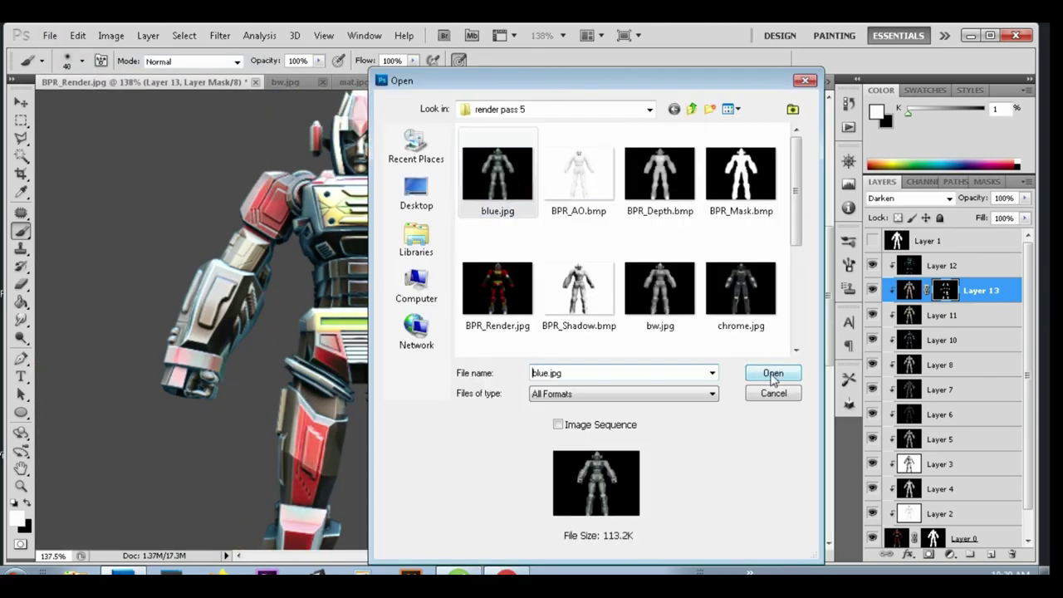
left_click(764, 373)
left_click(906, 198)
left_click(906, 207)
key("Down")
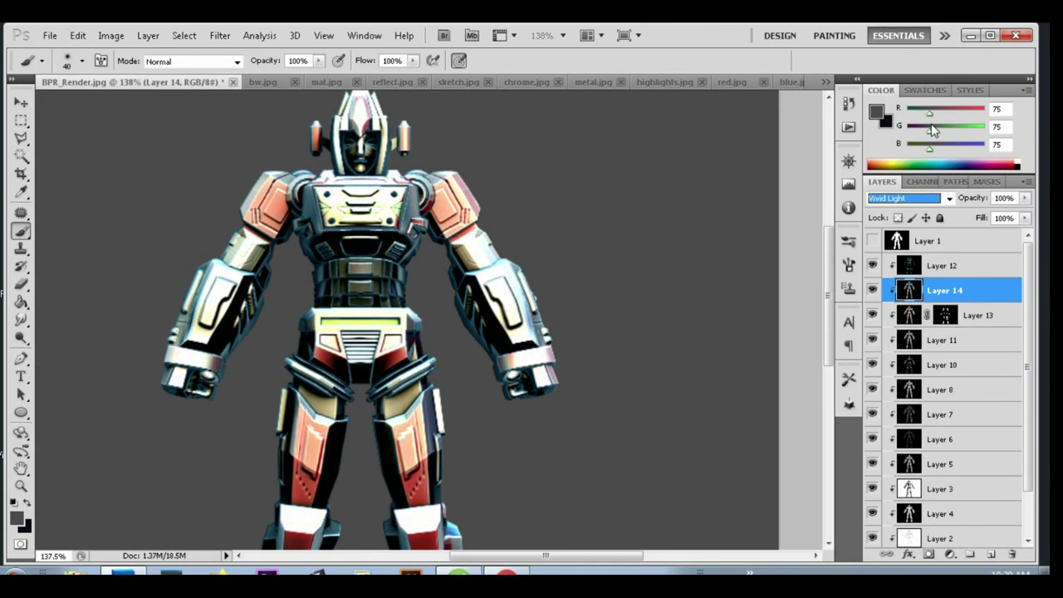
key("Down")
key("Down")
key("Up")
- Mask the blue layer, paint white to reveal it selectively, and add empty Layer 15
left_click(136, 463)
key("b")
key("x")
scroll(224, 315, "up", 4, "alt")
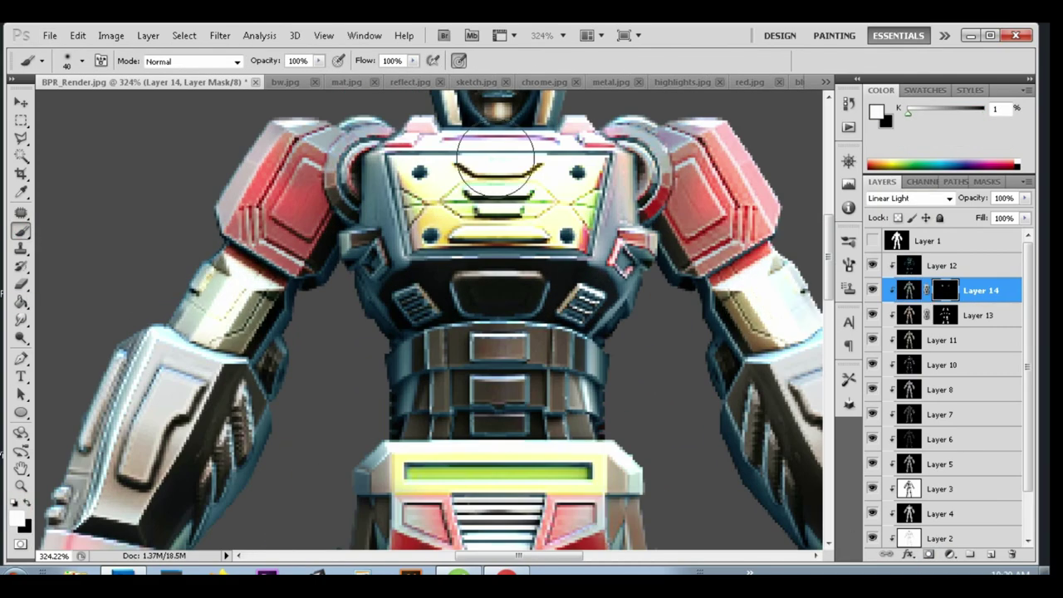
scroll(496, 158, "down", 10)
scroll(418, 310, "down", 4, "alt")
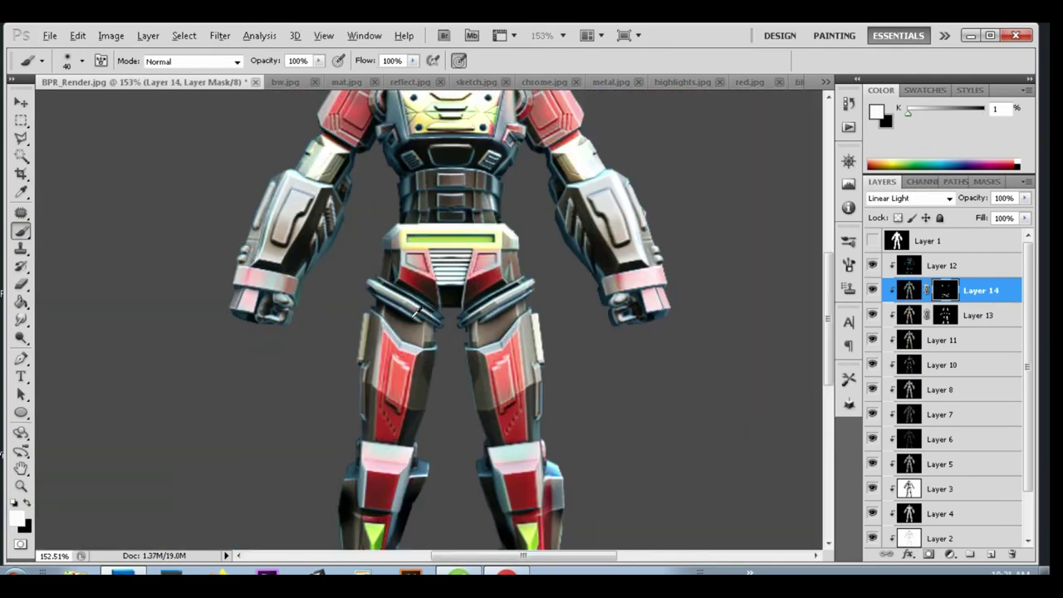
scroll(653, 221, "down", 3, "alt")
scroll(532, 166, "up", 5, "alt")
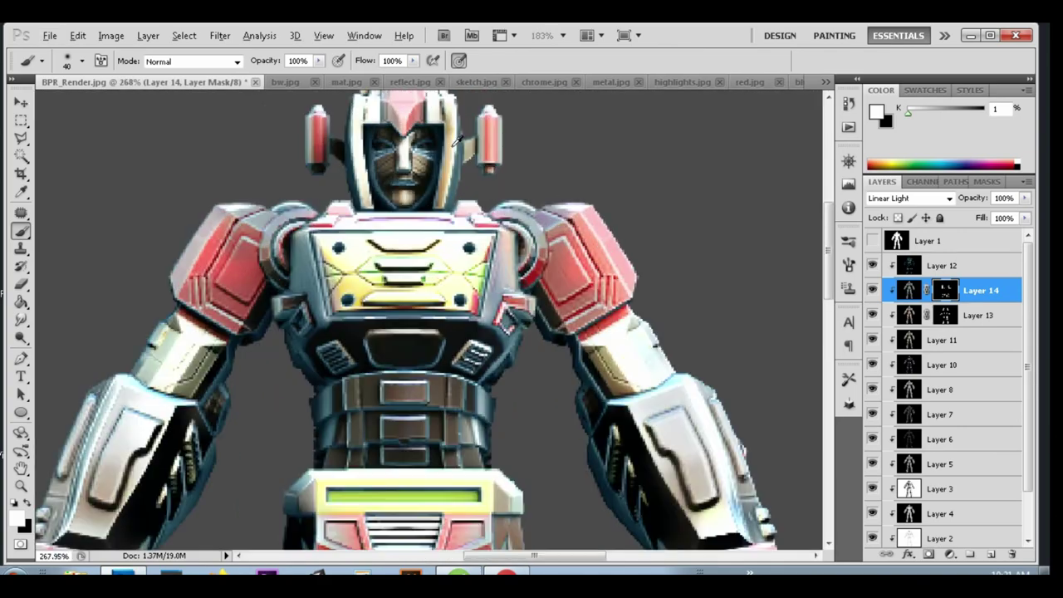
key("ctrl+shift+alt+n")
scroll(380, 131, "up", 4, "alt")
- Trace the eyes with the Pen tool and fill that selection with pale yellow
key("p")
scroll(404, 260, "up", 3, "alt")
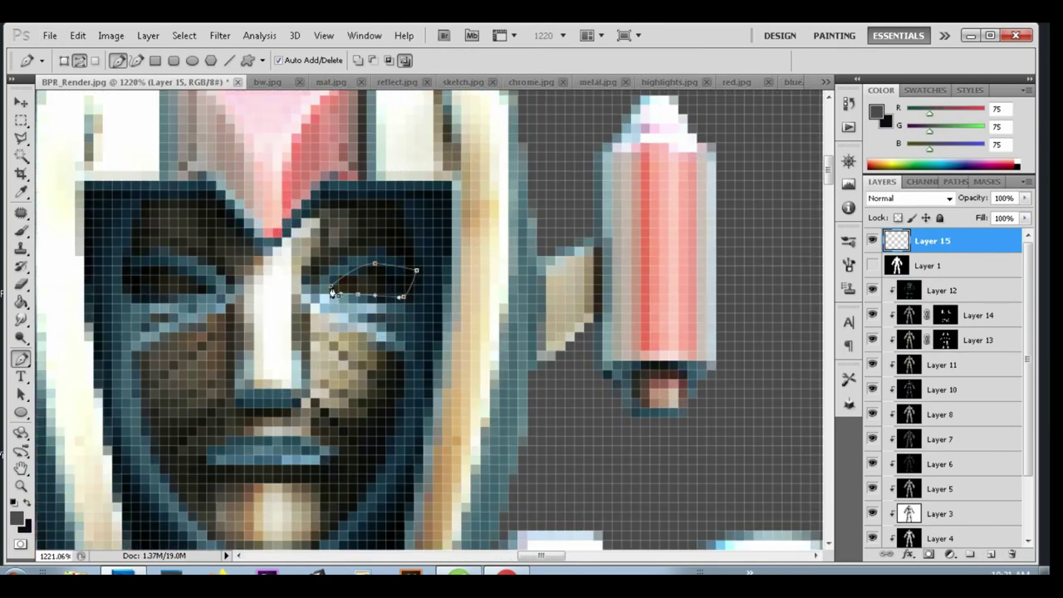
key("ctrl+Return")
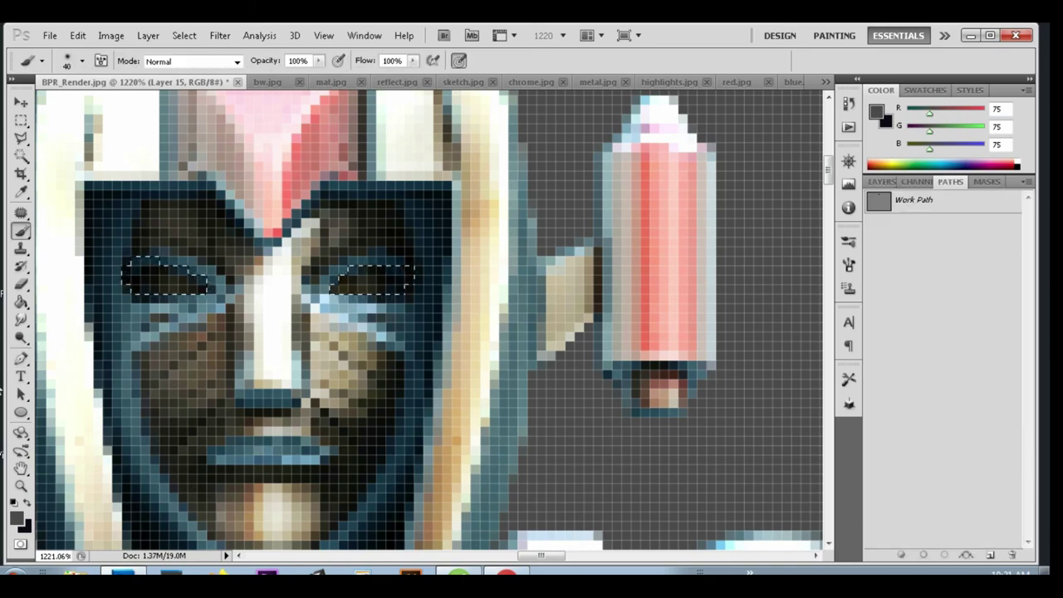
left_click(16, 517)
left_click(716, 309)
left_click(973, 211)
key("g")
left_click(399, 279)
key("v")
- Give the eye layer a yellow Outer Glow layer style
scroll(399, 278, "down", 5, "alt")
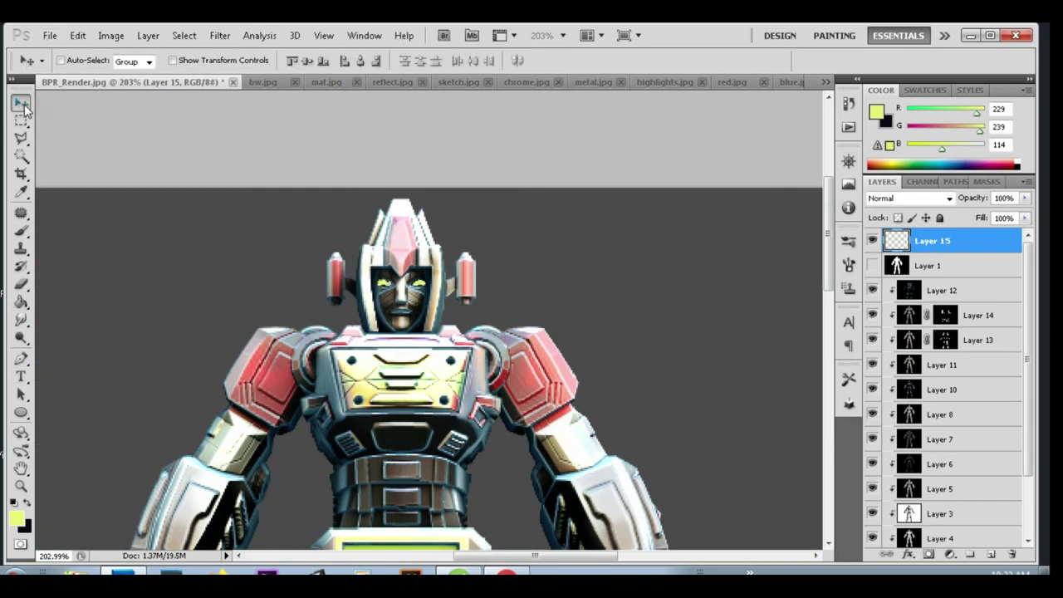
scroll(399, 278, "down", 3, "alt")
left_click(112, 36)
left_click(432, 162)
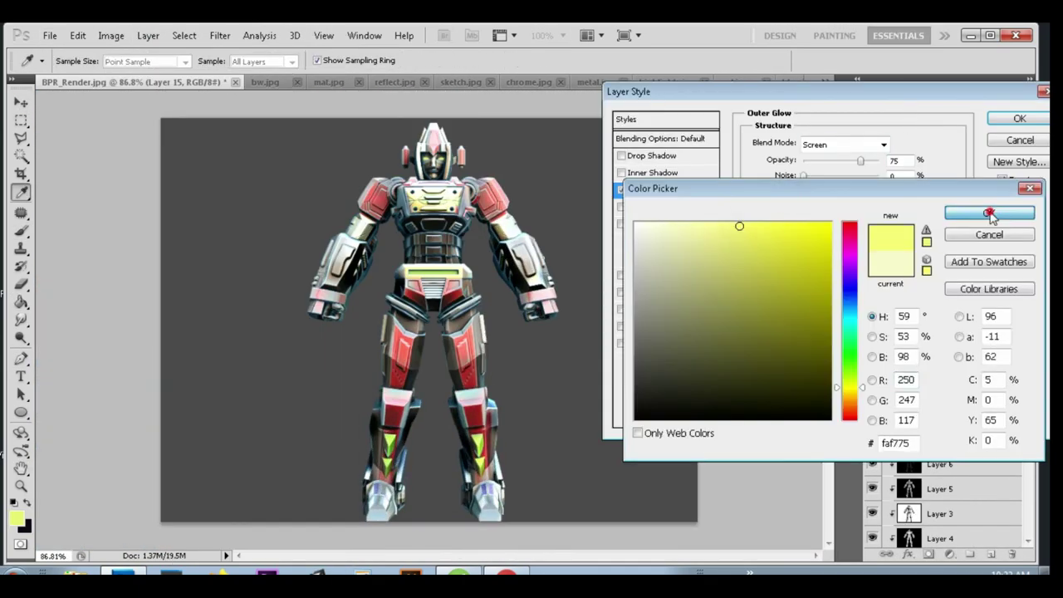
left_click(986, 211)
left_click(1016, 124)
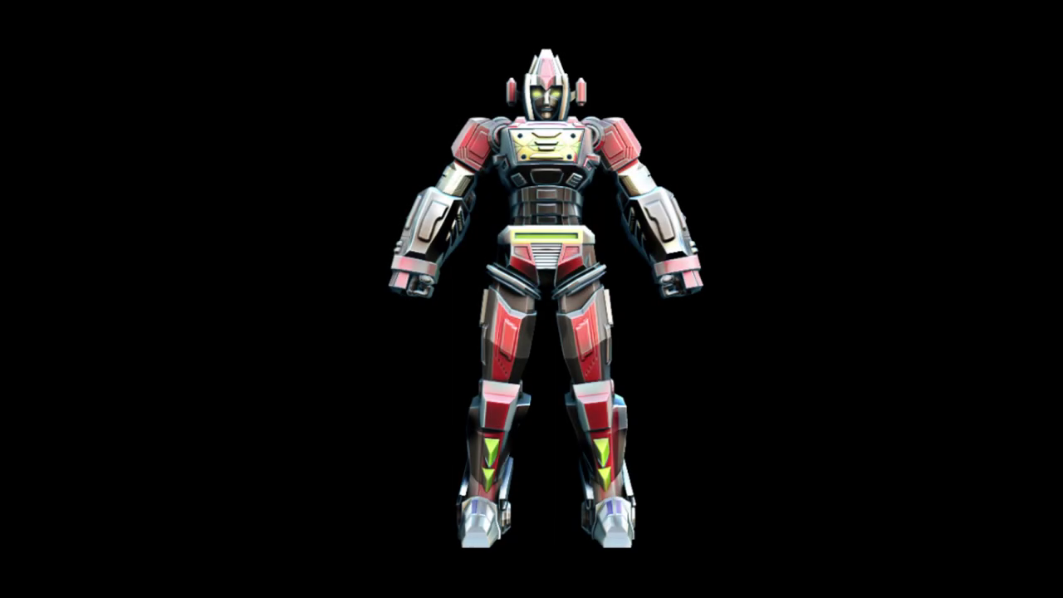